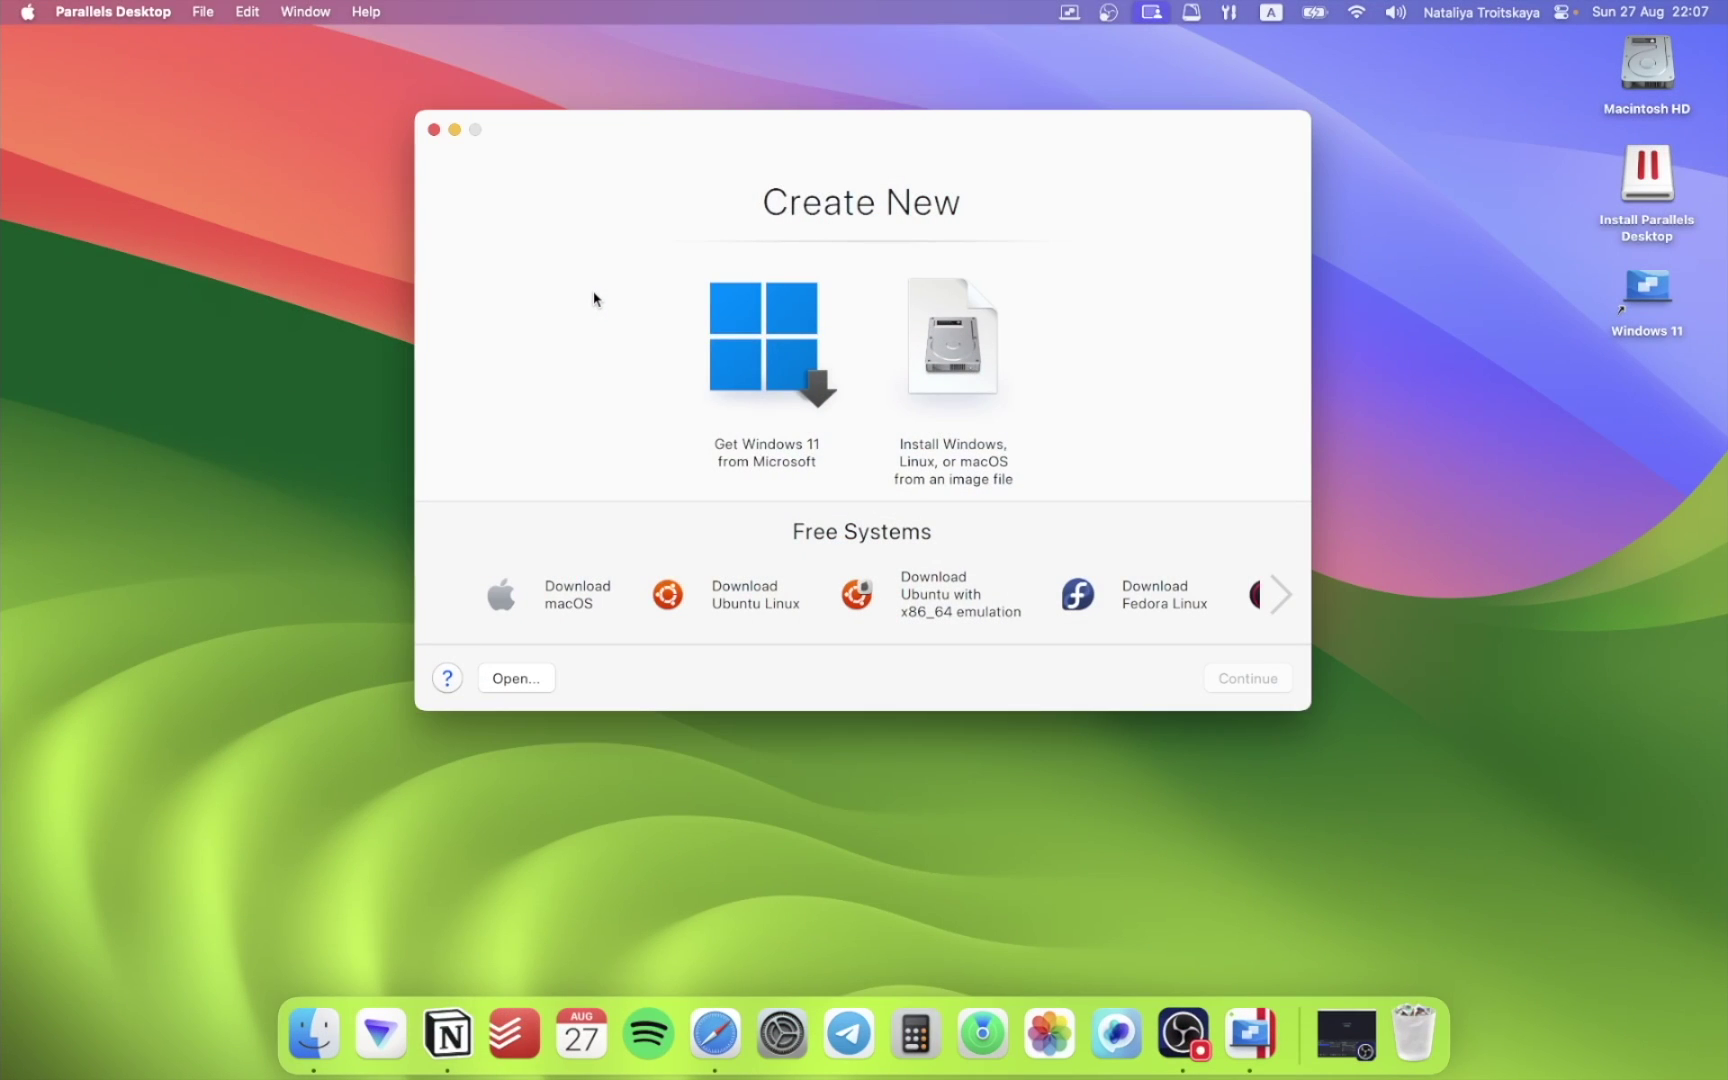
# - Choose Get Windows 11 from Microsoft and begin installing Windows 11 as a new VM
pyautogui.click(770, 361)
pyautogui.click(1243, 678)
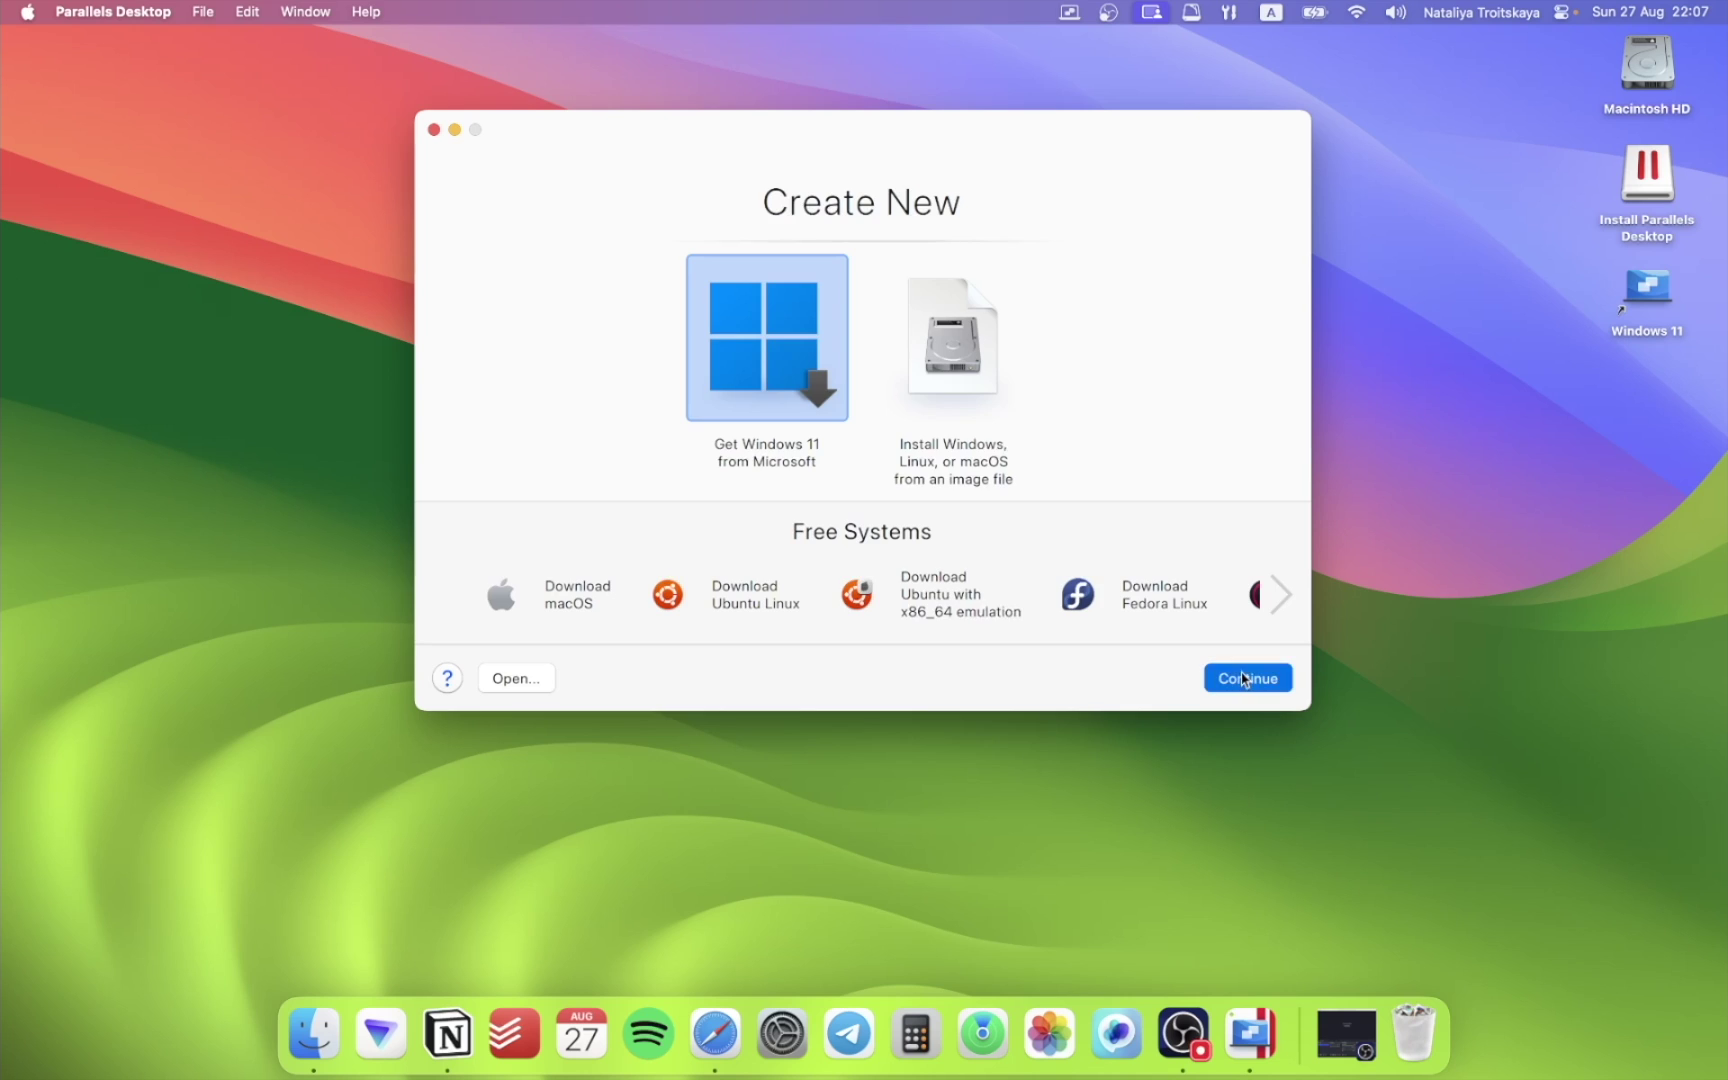
pyautogui.click(1247, 680)
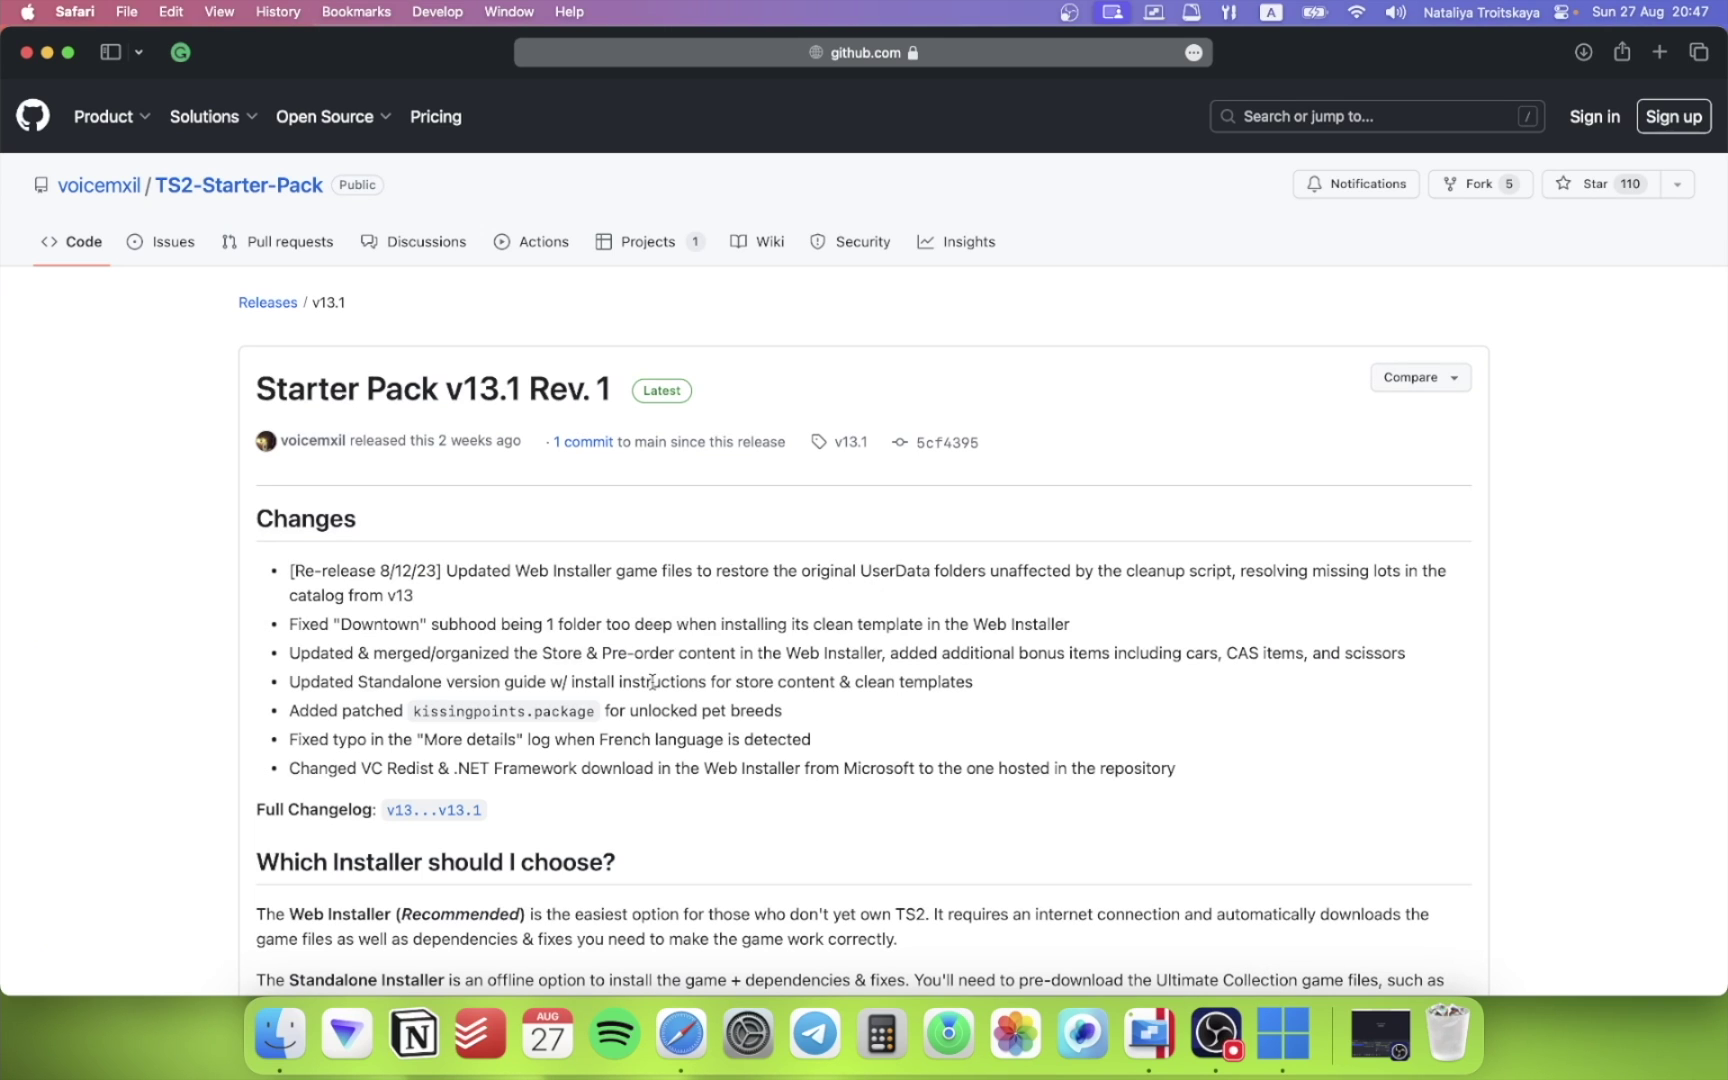
# - Download TS2StarterPack-WebInstaller.x64.exe from the release's Assets list
pyautogui.scroll(-5, 652, 681)
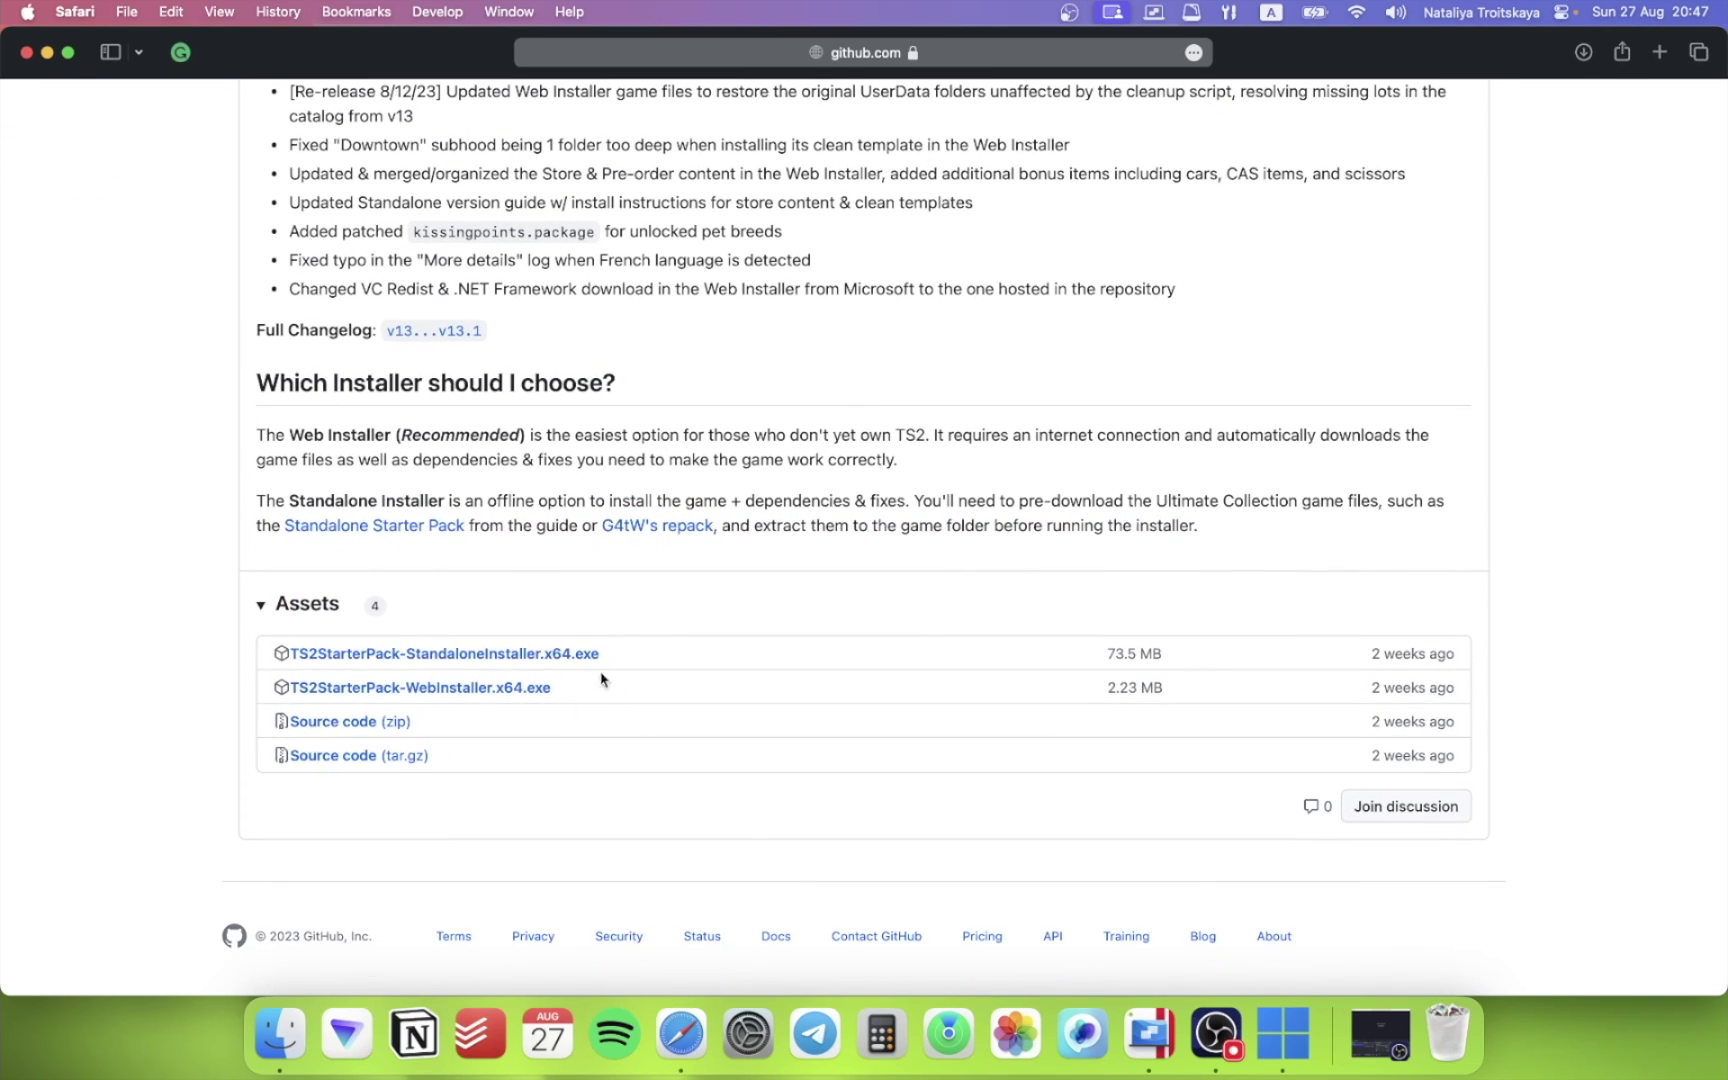
pyautogui.click(516, 690)
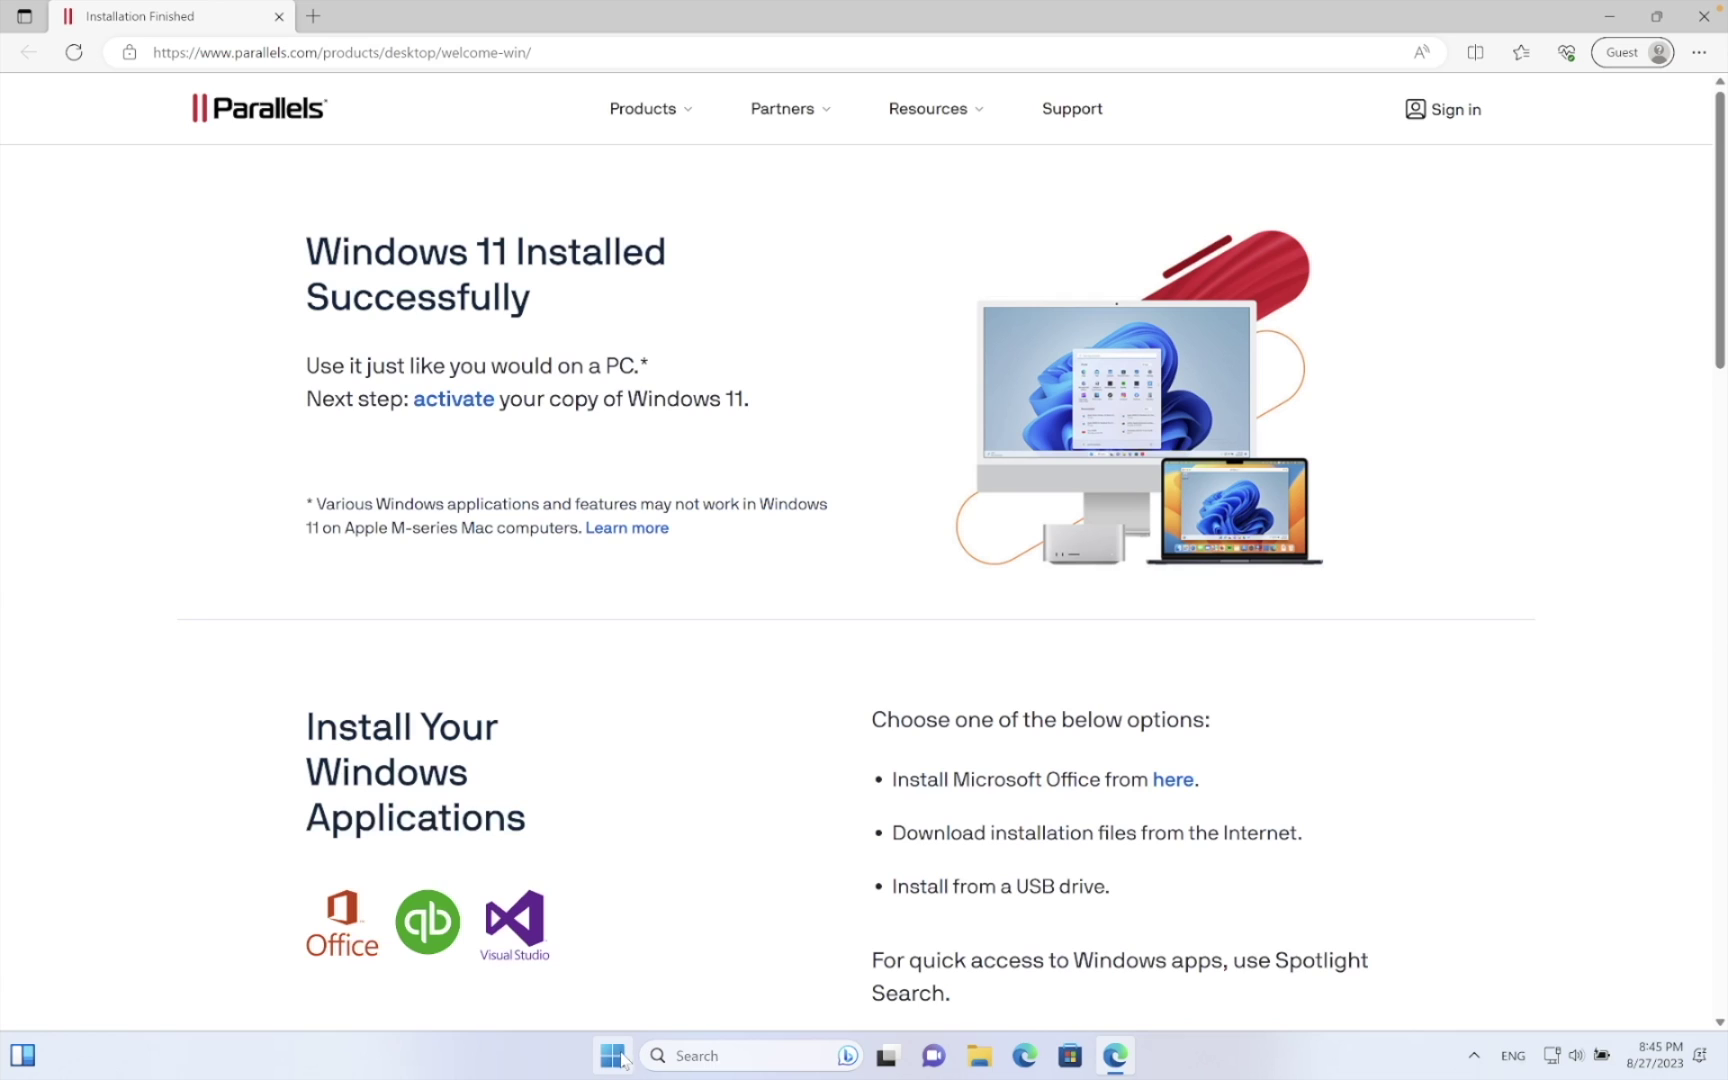
# - Shut down Windows 11 from the Start menu's power options
pyautogui.click(613, 1056)
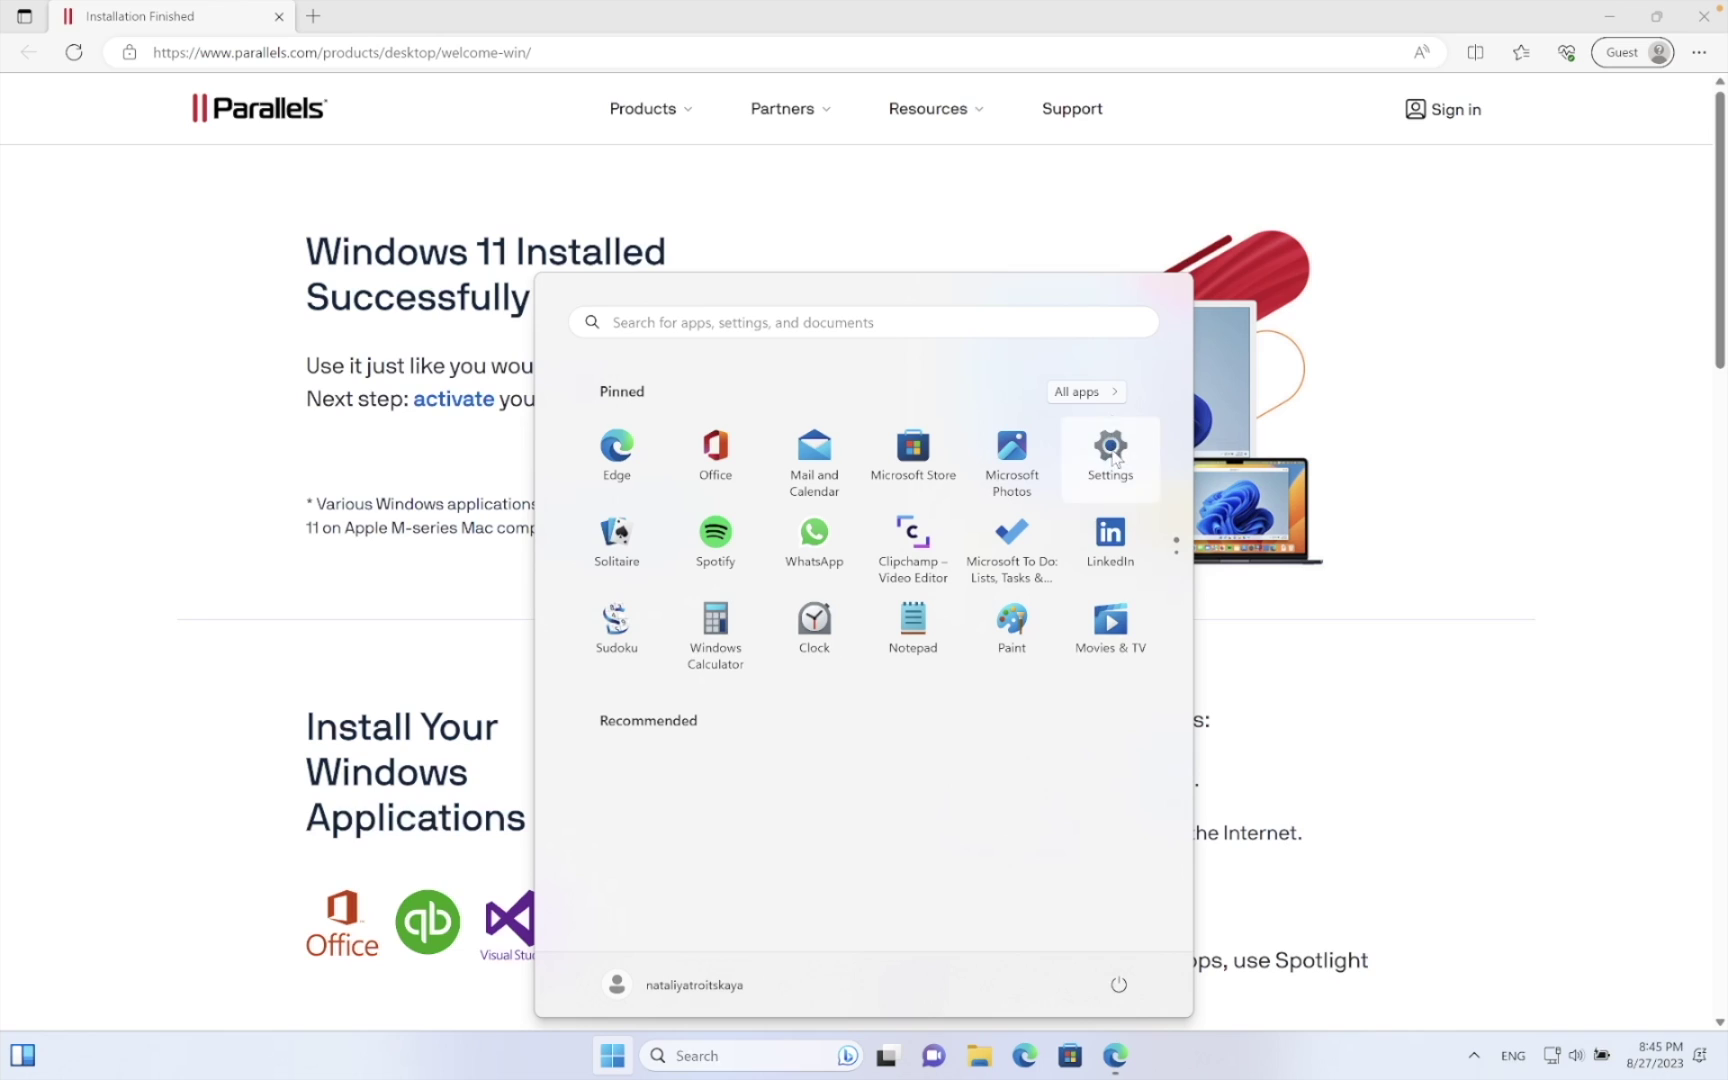
pyautogui.click(1119, 984)
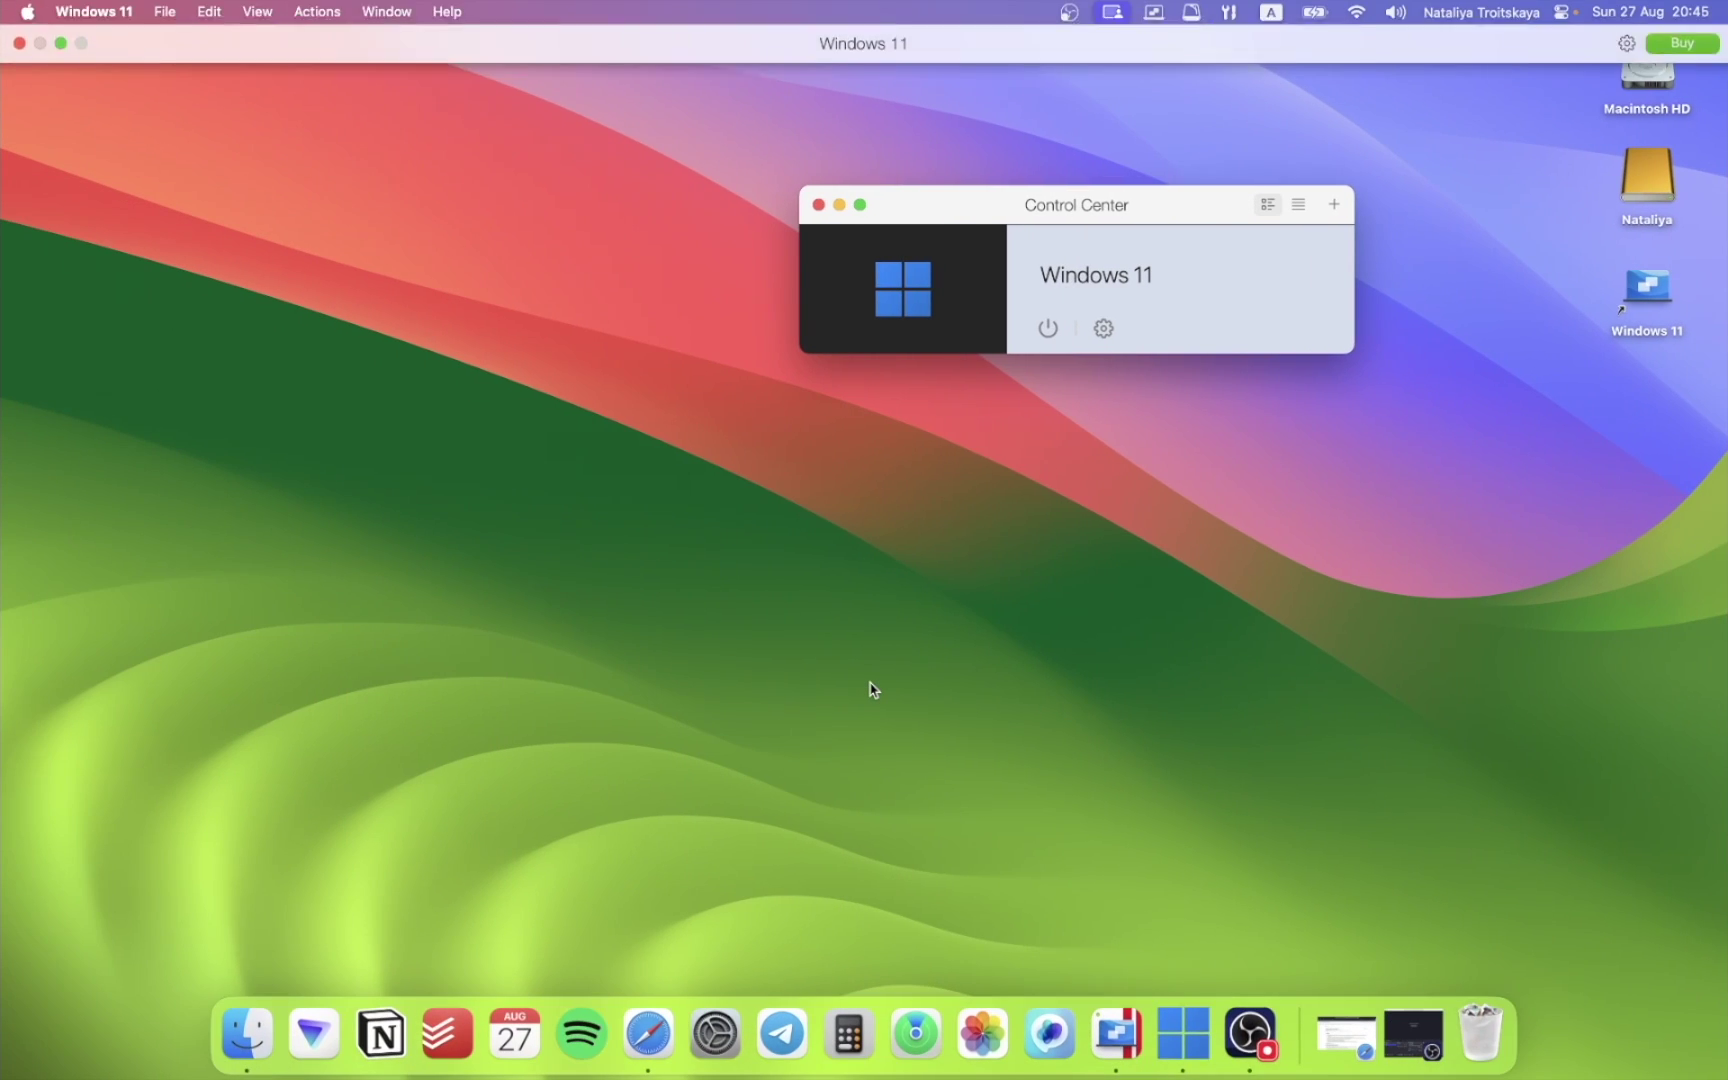
# - Change the Windows 11 VM's configuration profile to Games only
pyautogui.click(1104, 329)
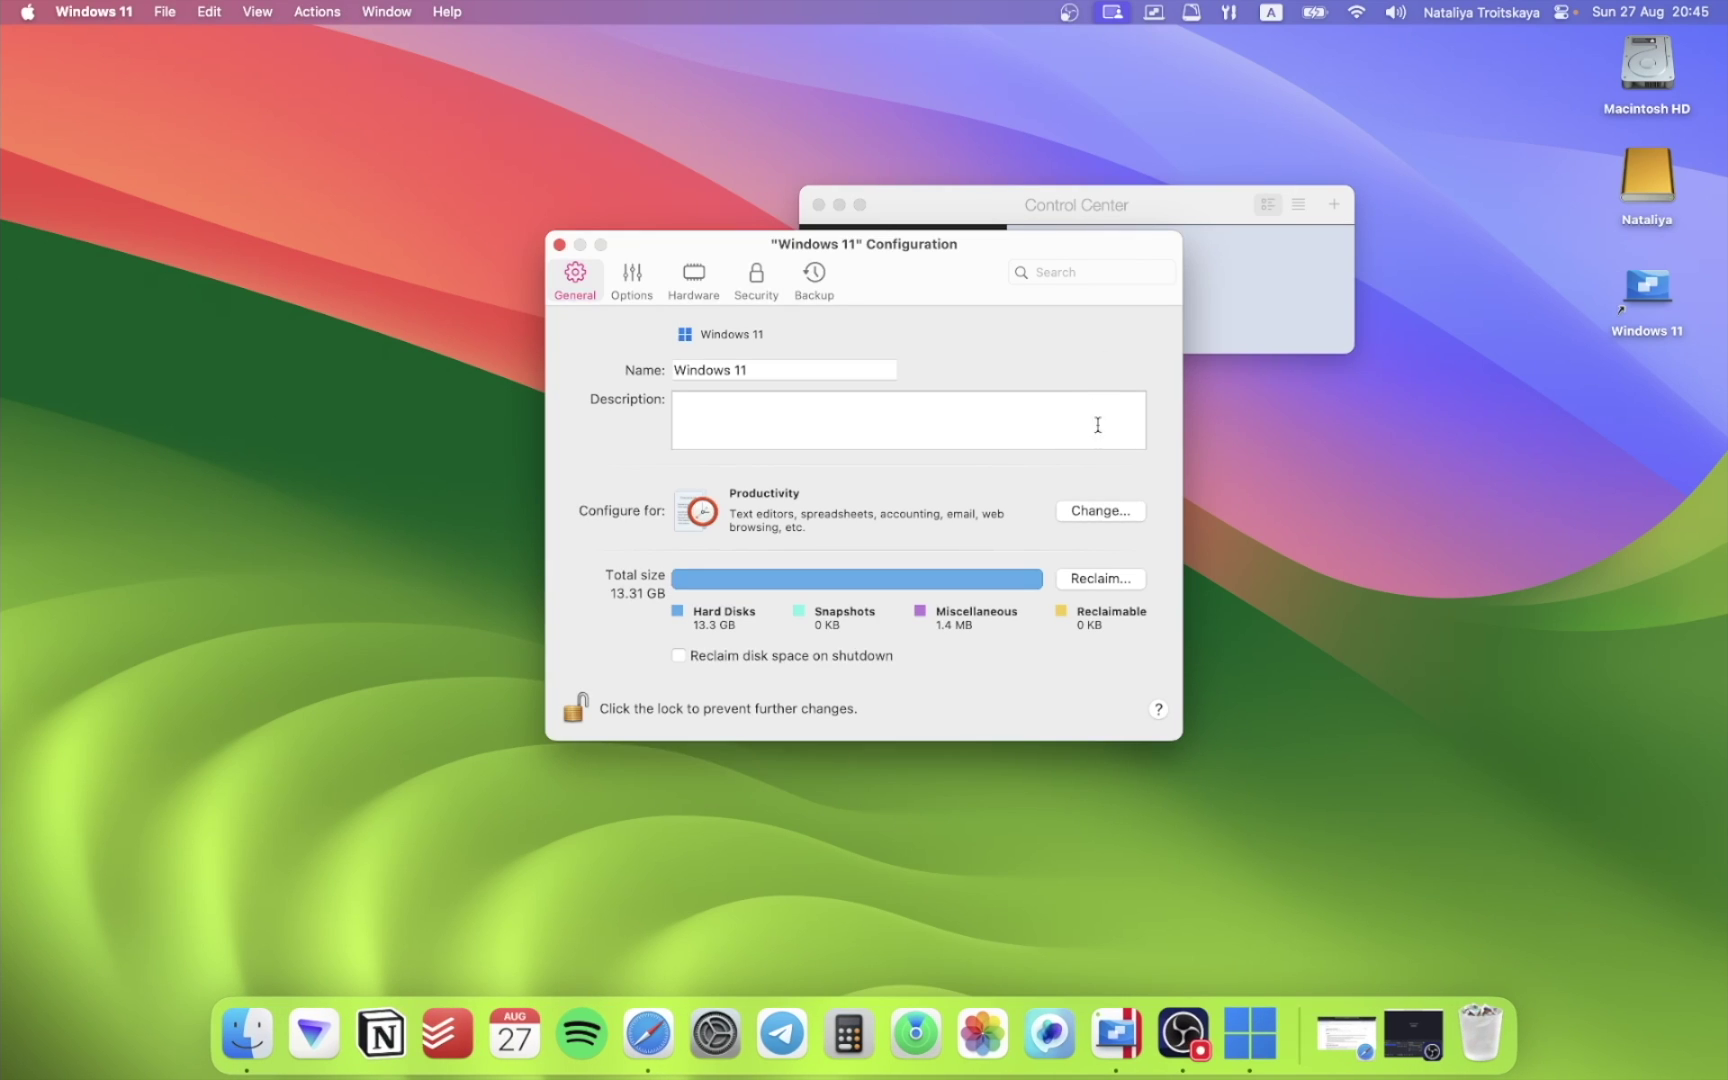
pyautogui.click(1102, 511)
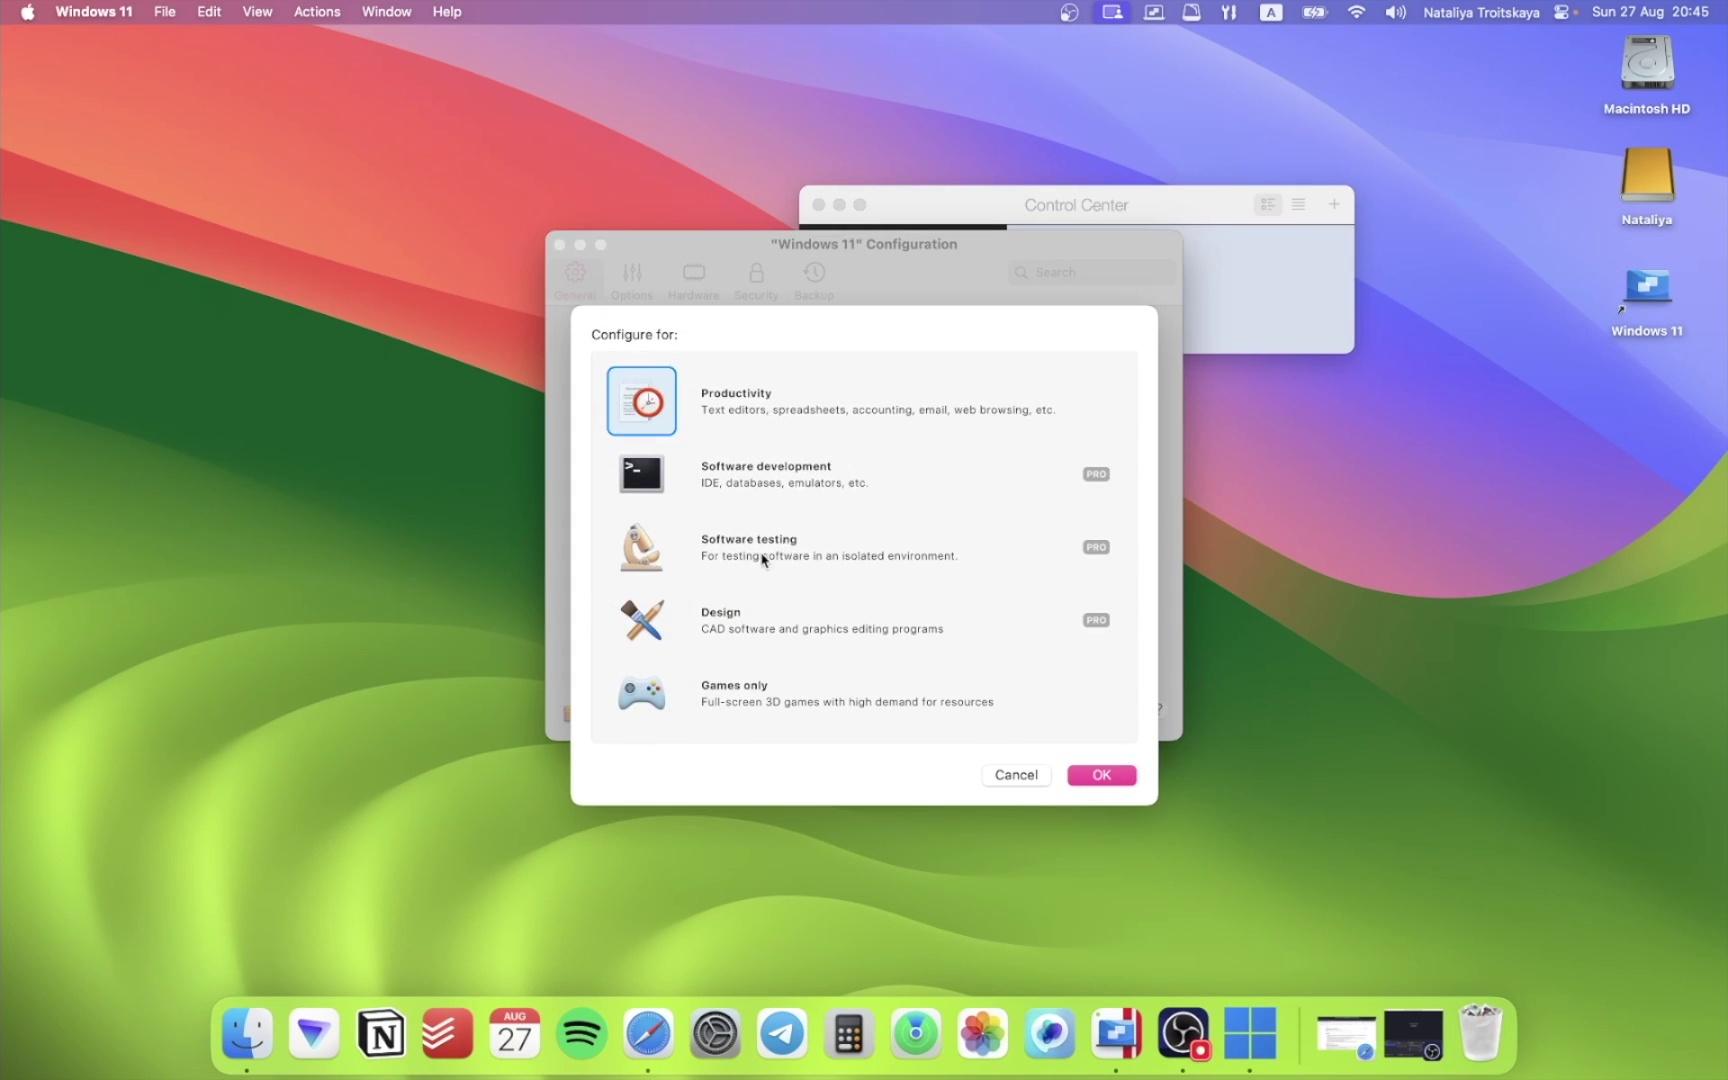
pyautogui.click(716, 686)
pyautogui.click(1118, 774)
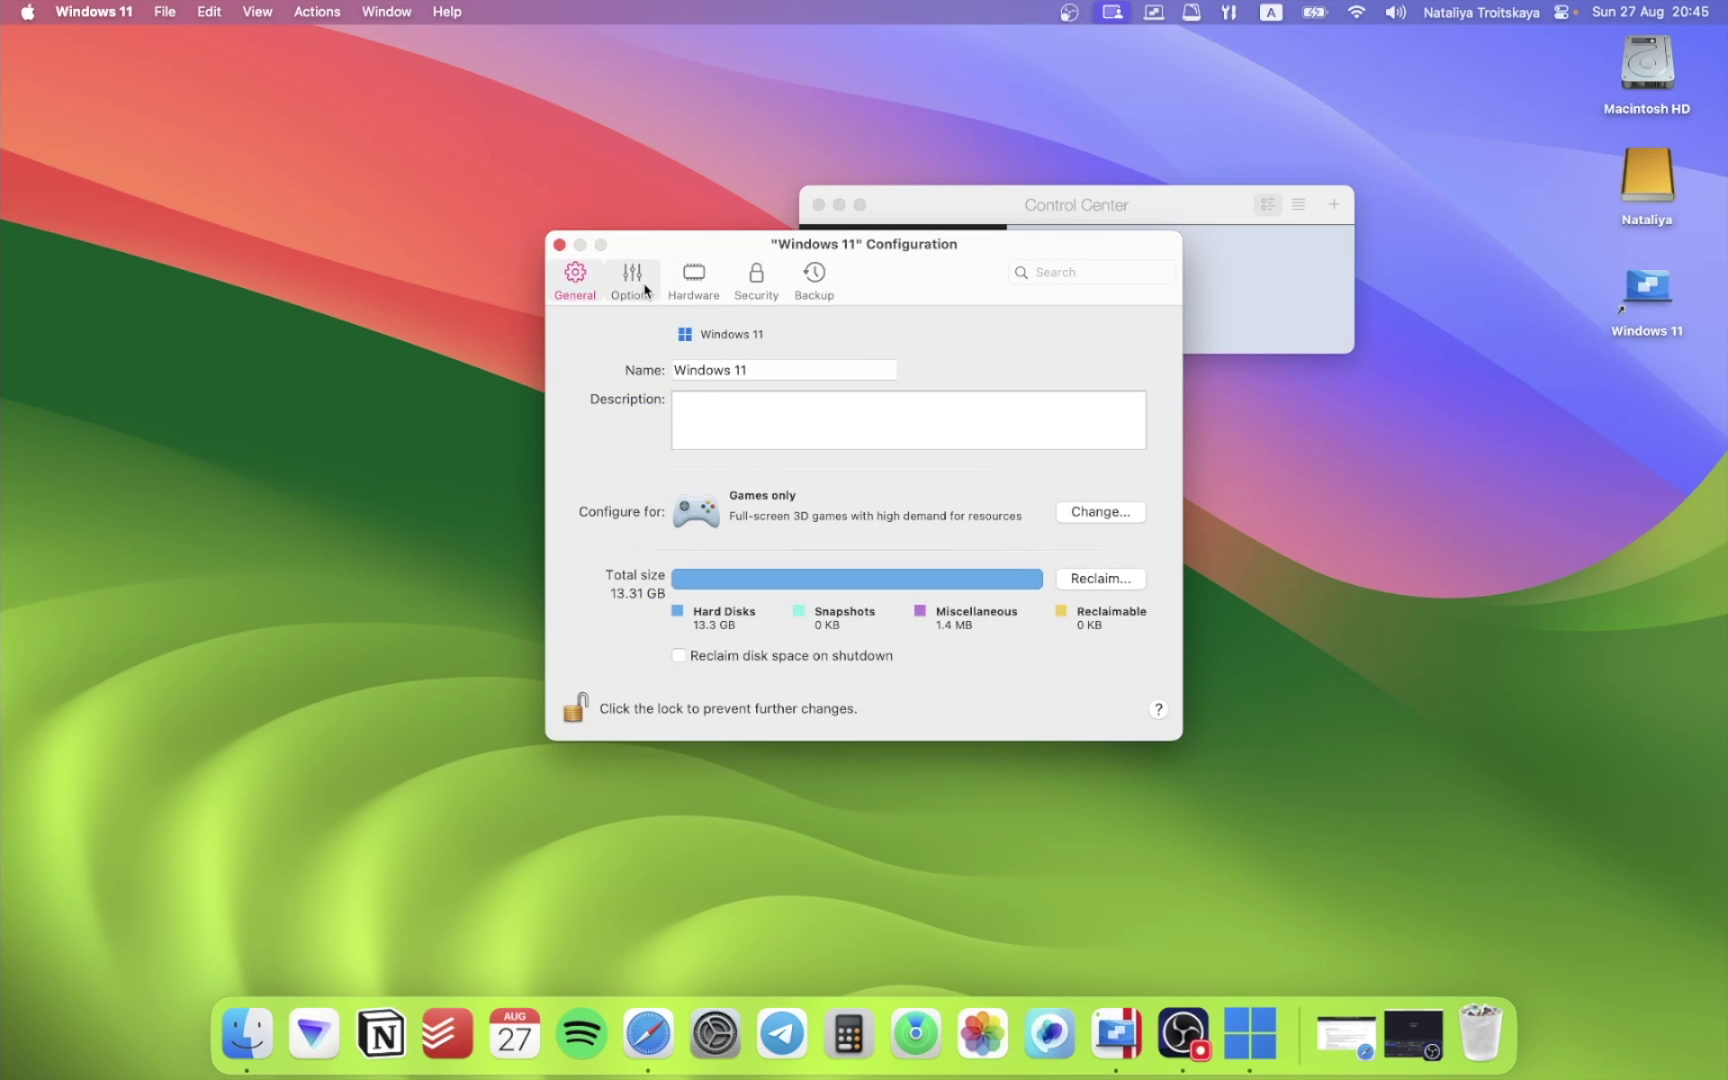
# - Enable Mirror Mac and Windows user folders, review the graphics resolution, and close the configuration
pyautogui.click(644, 288)
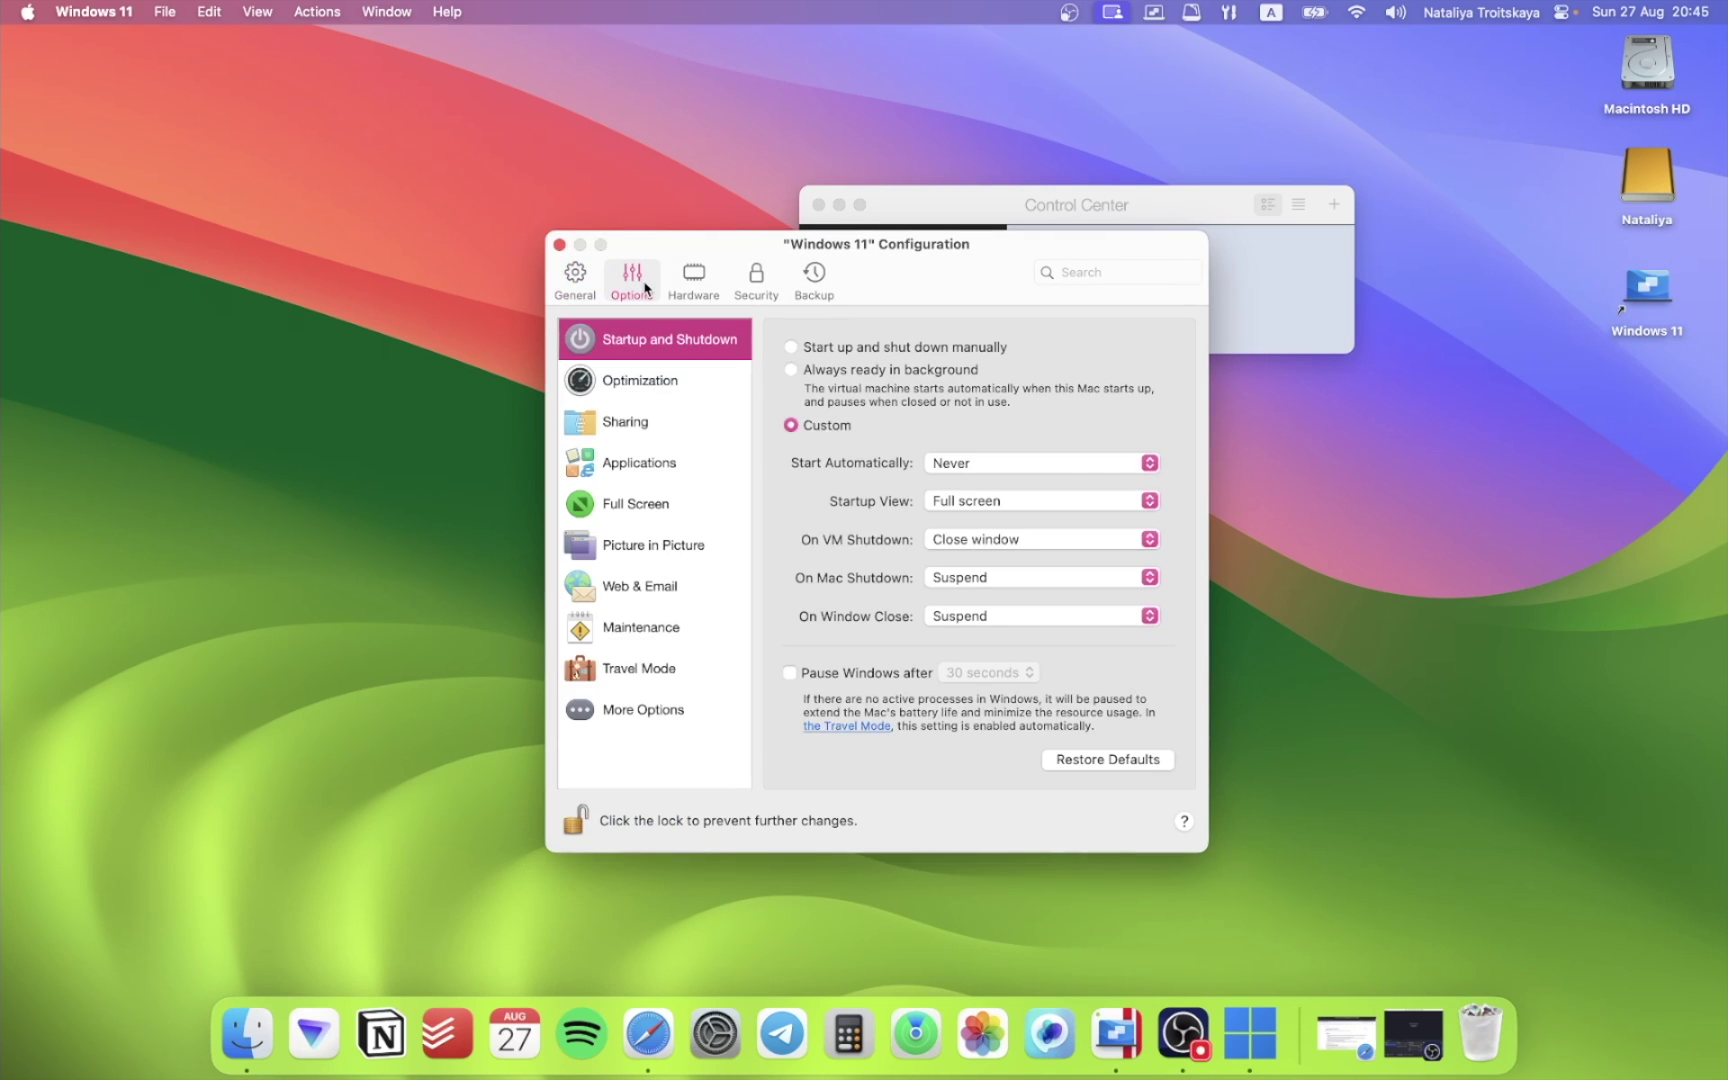
pyautogui.click(655, 431)
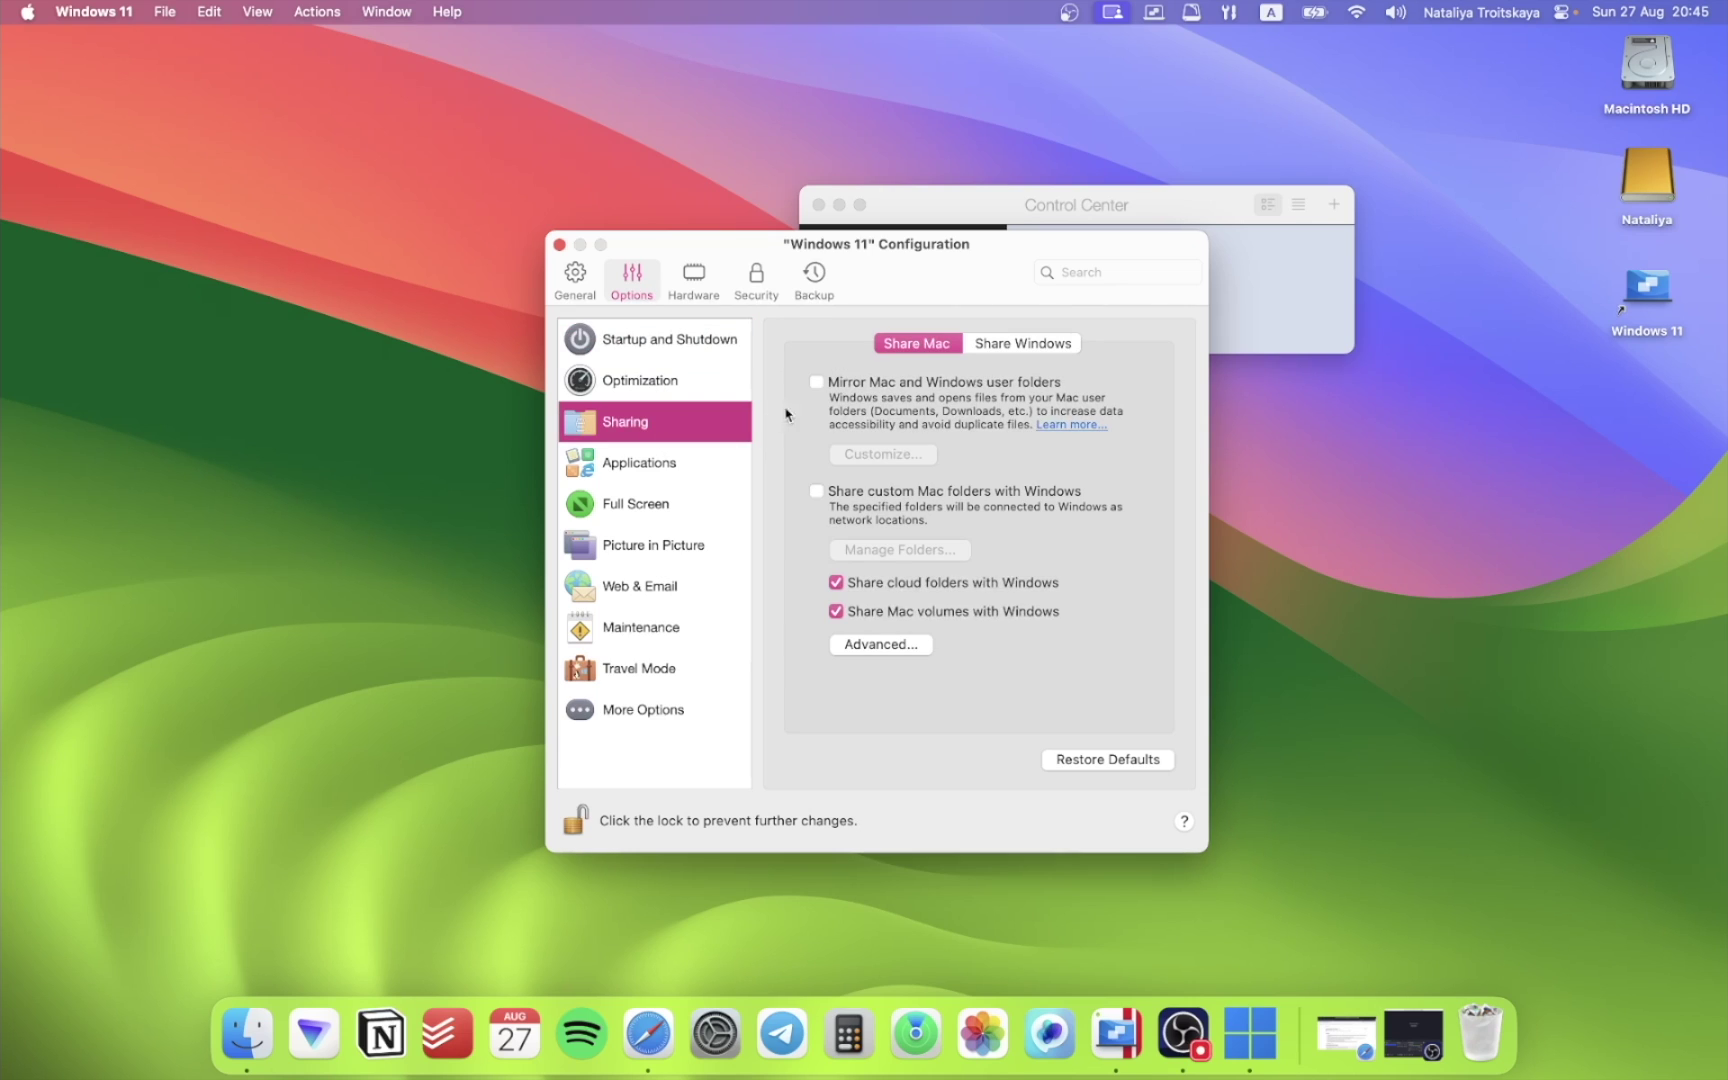
pyautogui.click(816, 382)
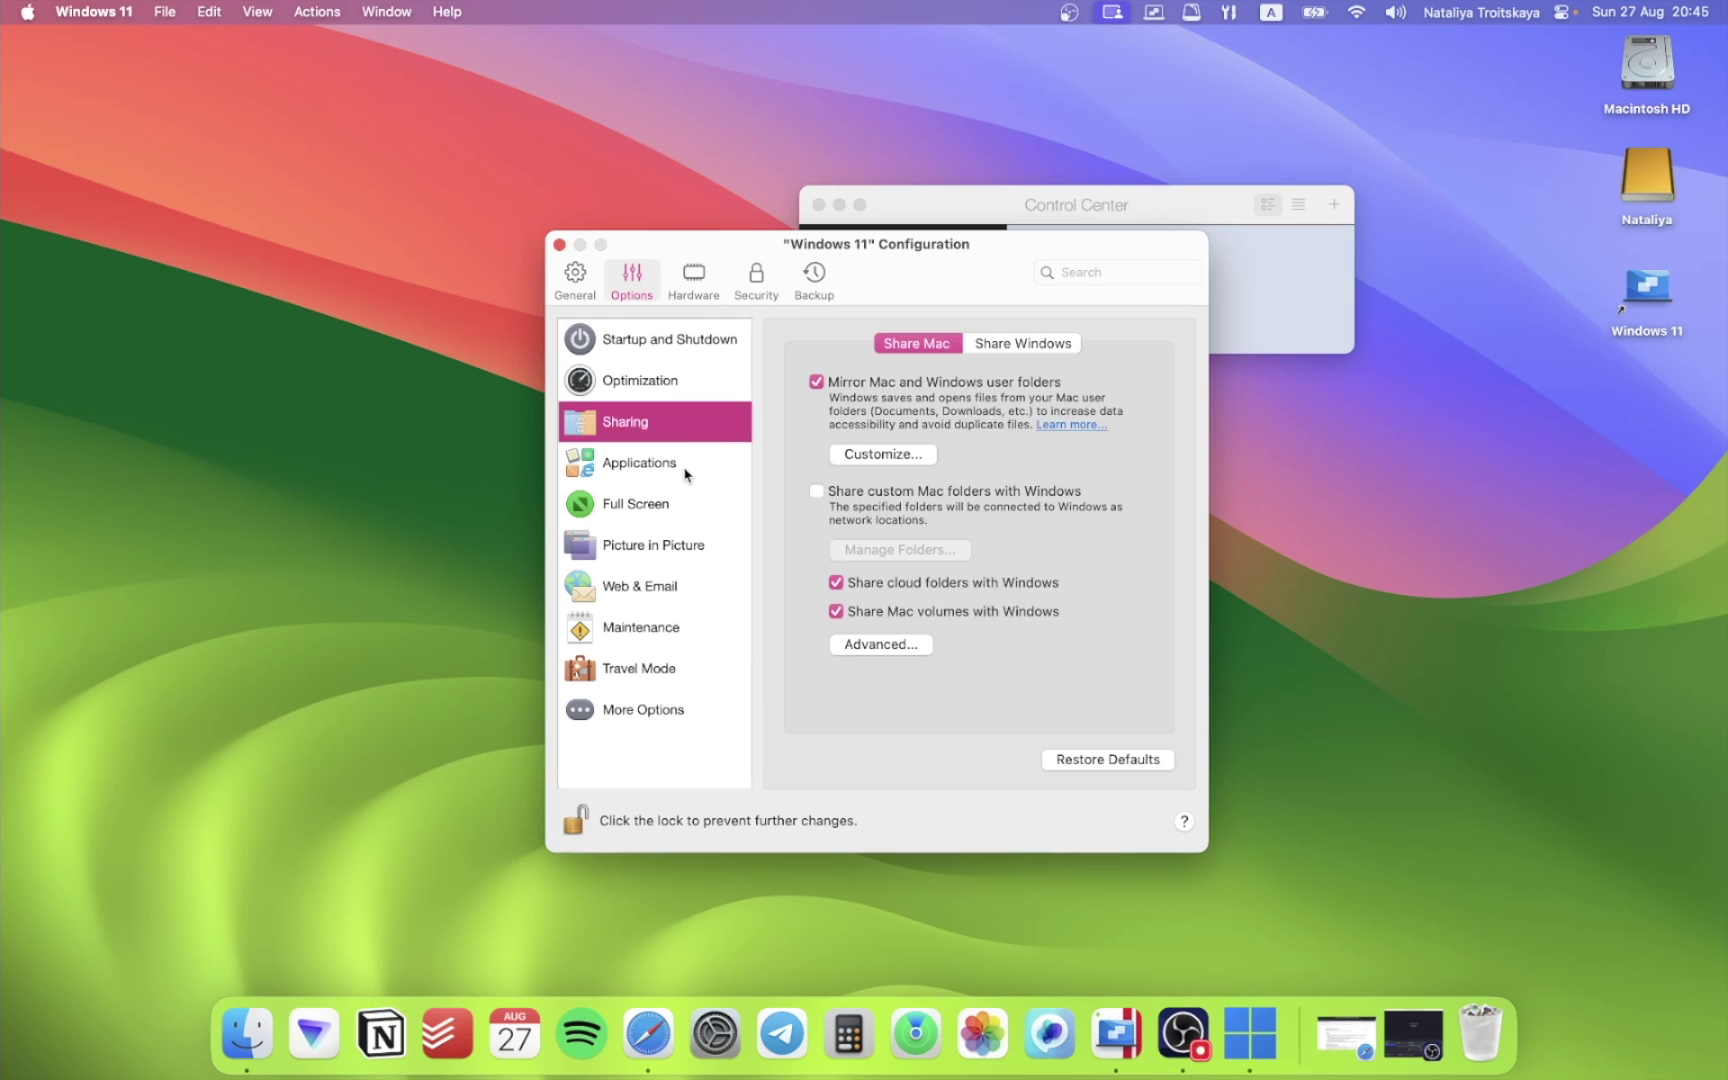
pyautogui.click(700, 280)
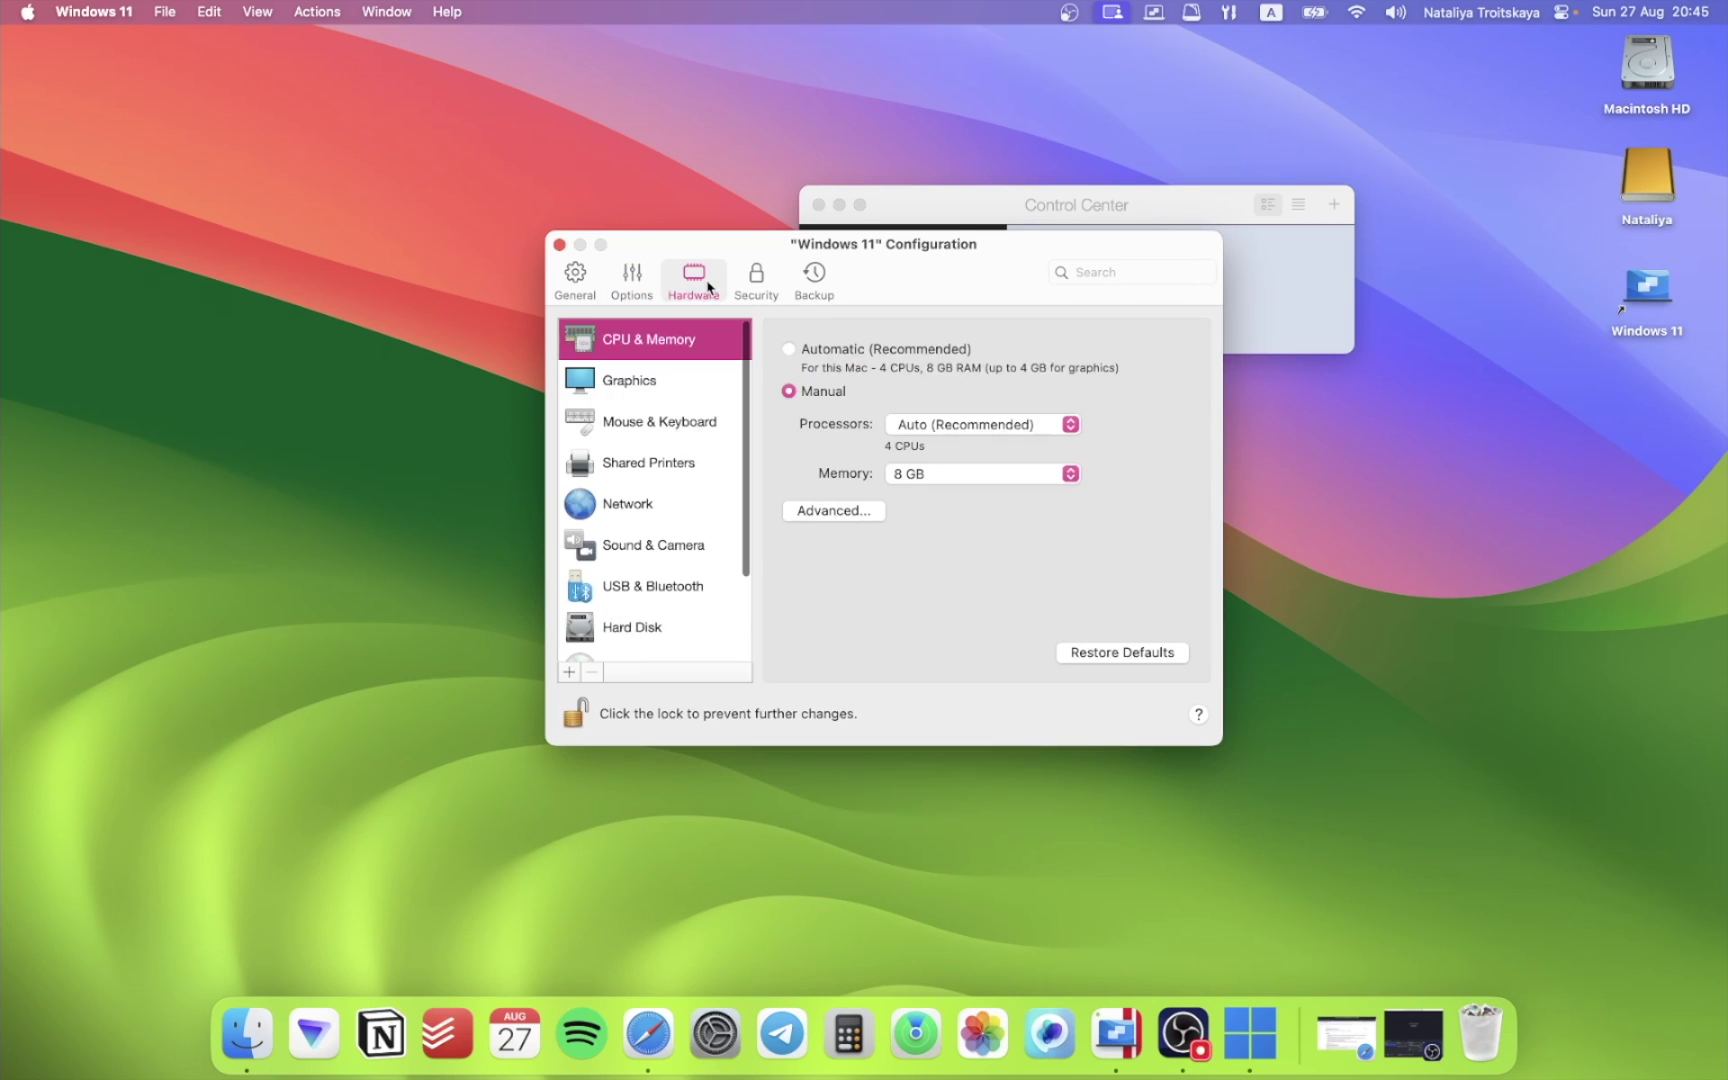
pyautogui.click(654, 388)
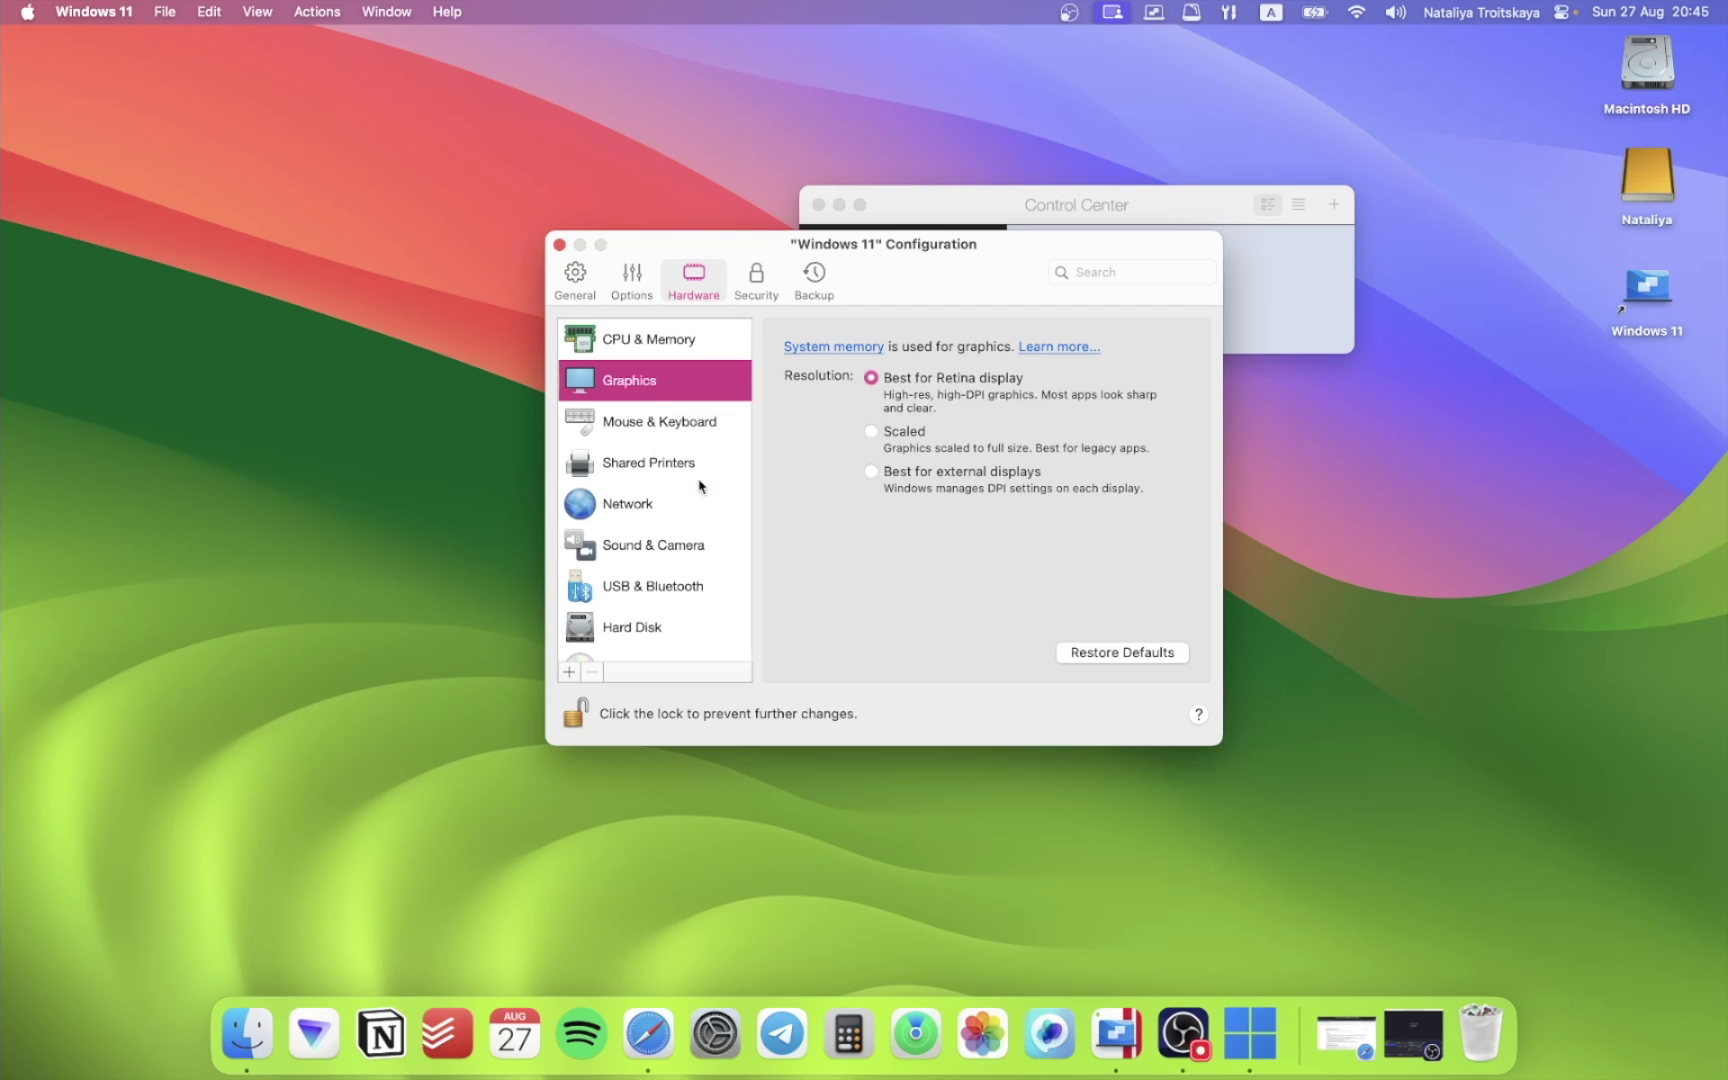
pyautogui.click(559, 245)
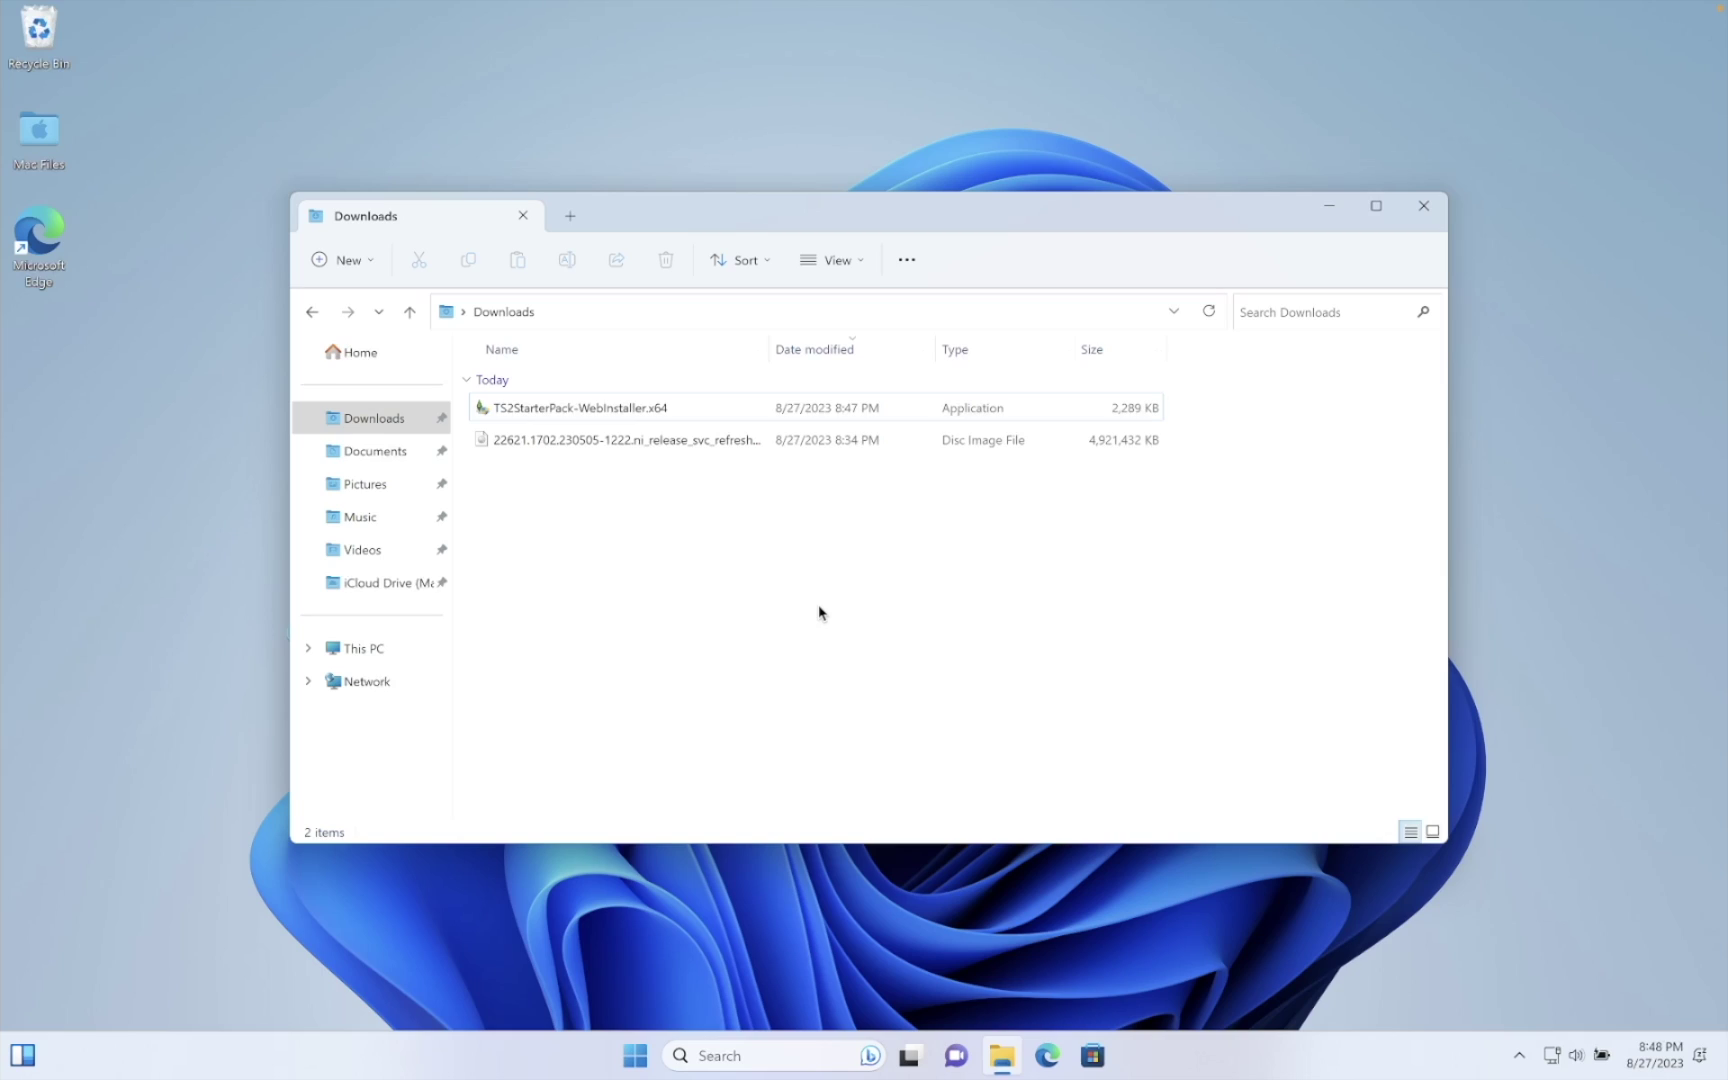
# - Run the Starter Pack web installer, accept the licence, and change the destination to C:\games
pyautogui.doubleClick(572, 408)
pyautogui.click(773, 762)
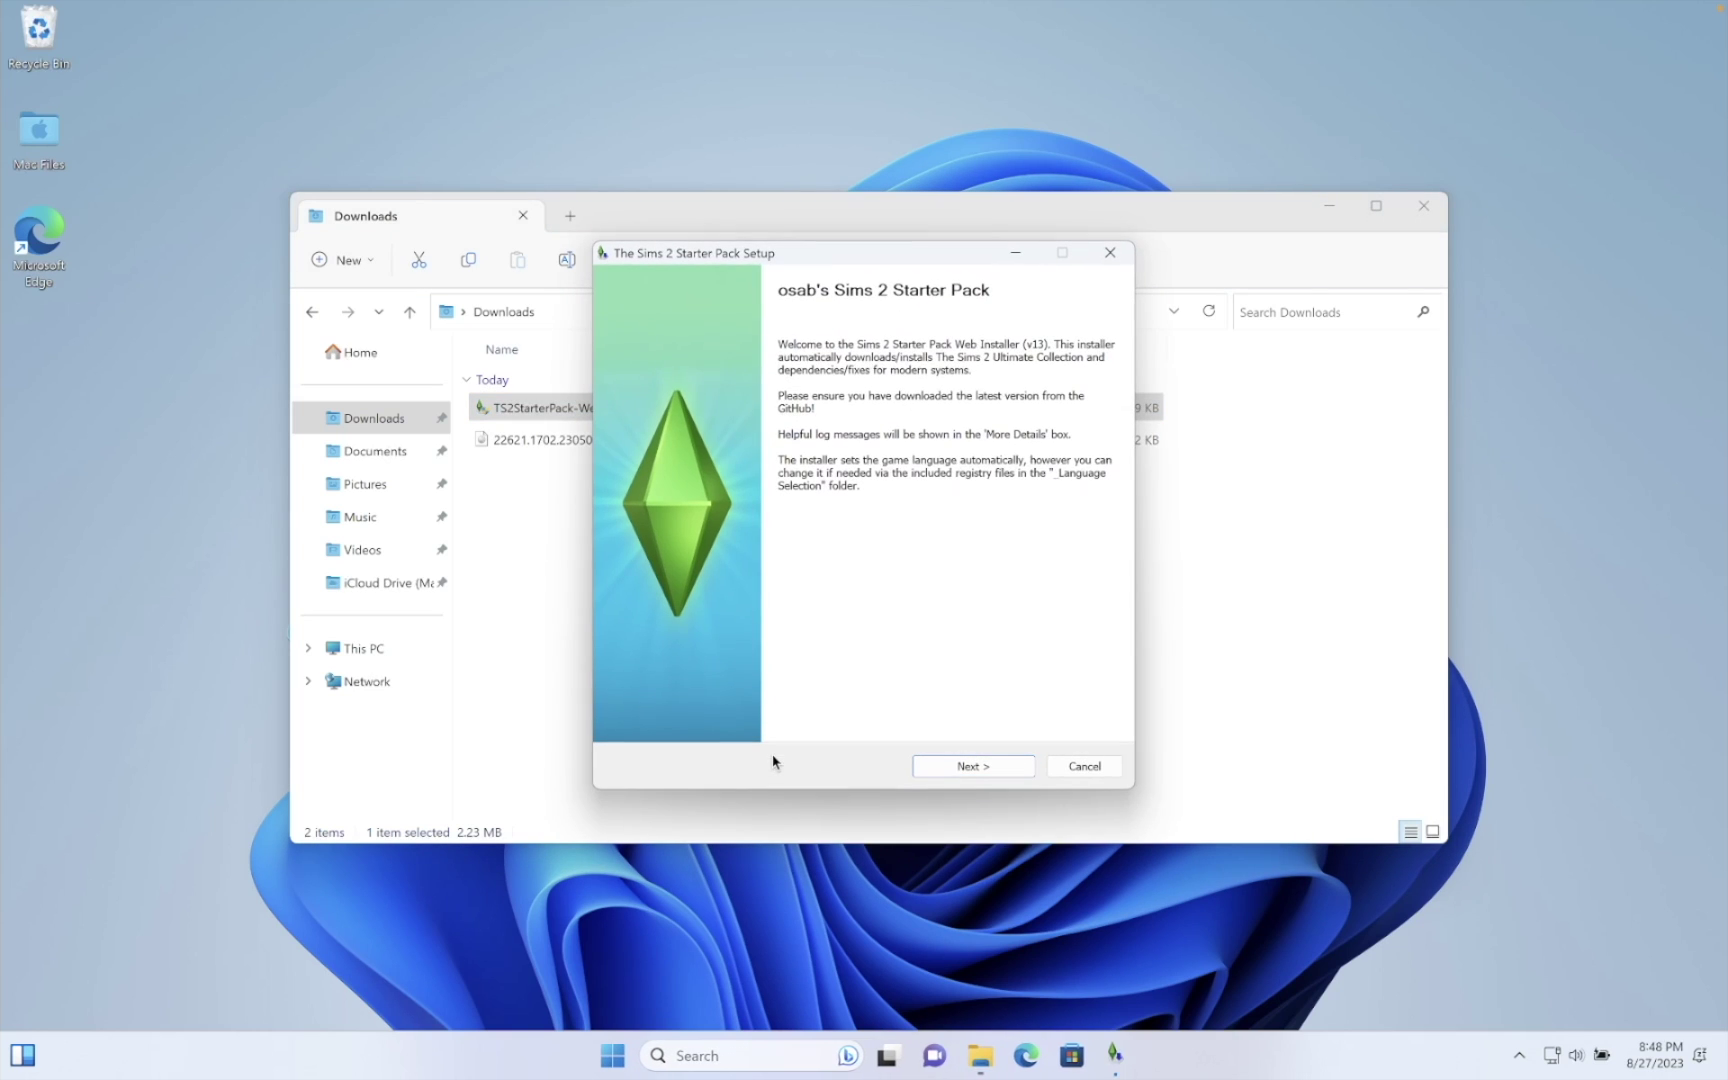
pyautogui.click(1002, 766)
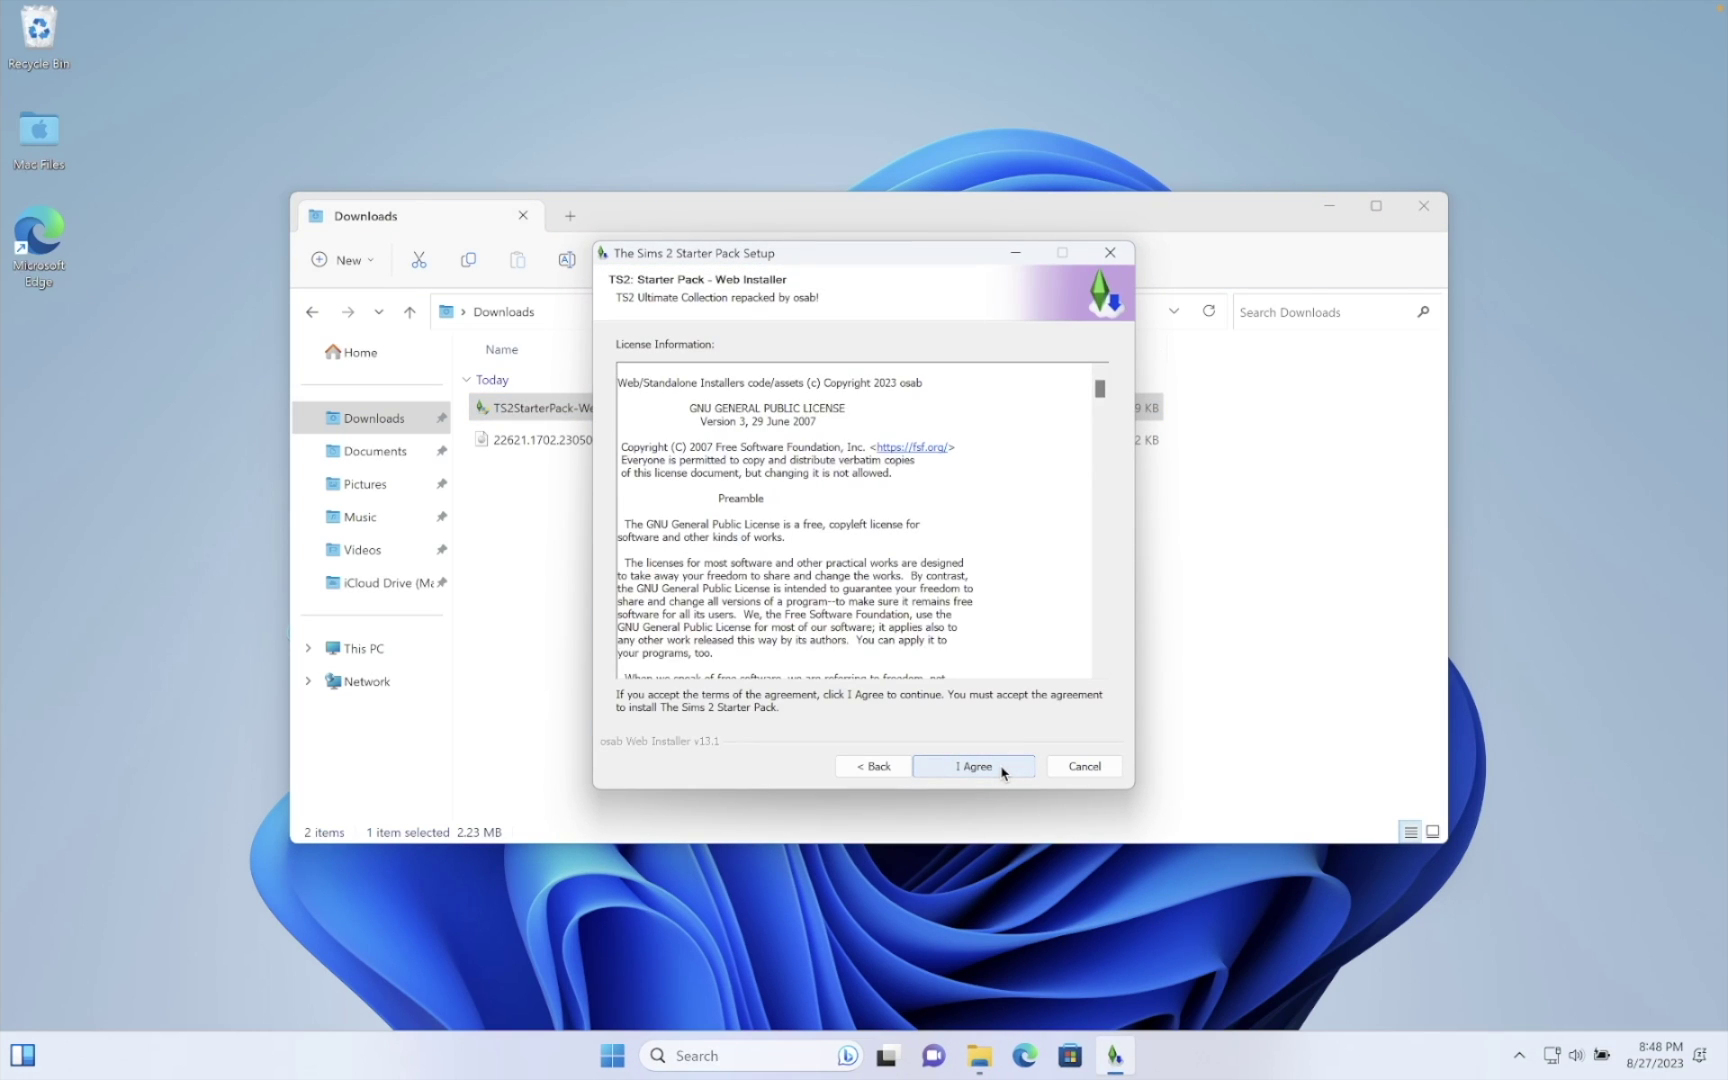
pyautogui.click(1002, 766)
pyautogui.moveTo(746, 481); pyautogui.dragTo(651, 481)
pyautogui.write('games\\The Sims 2 Starter Pack')
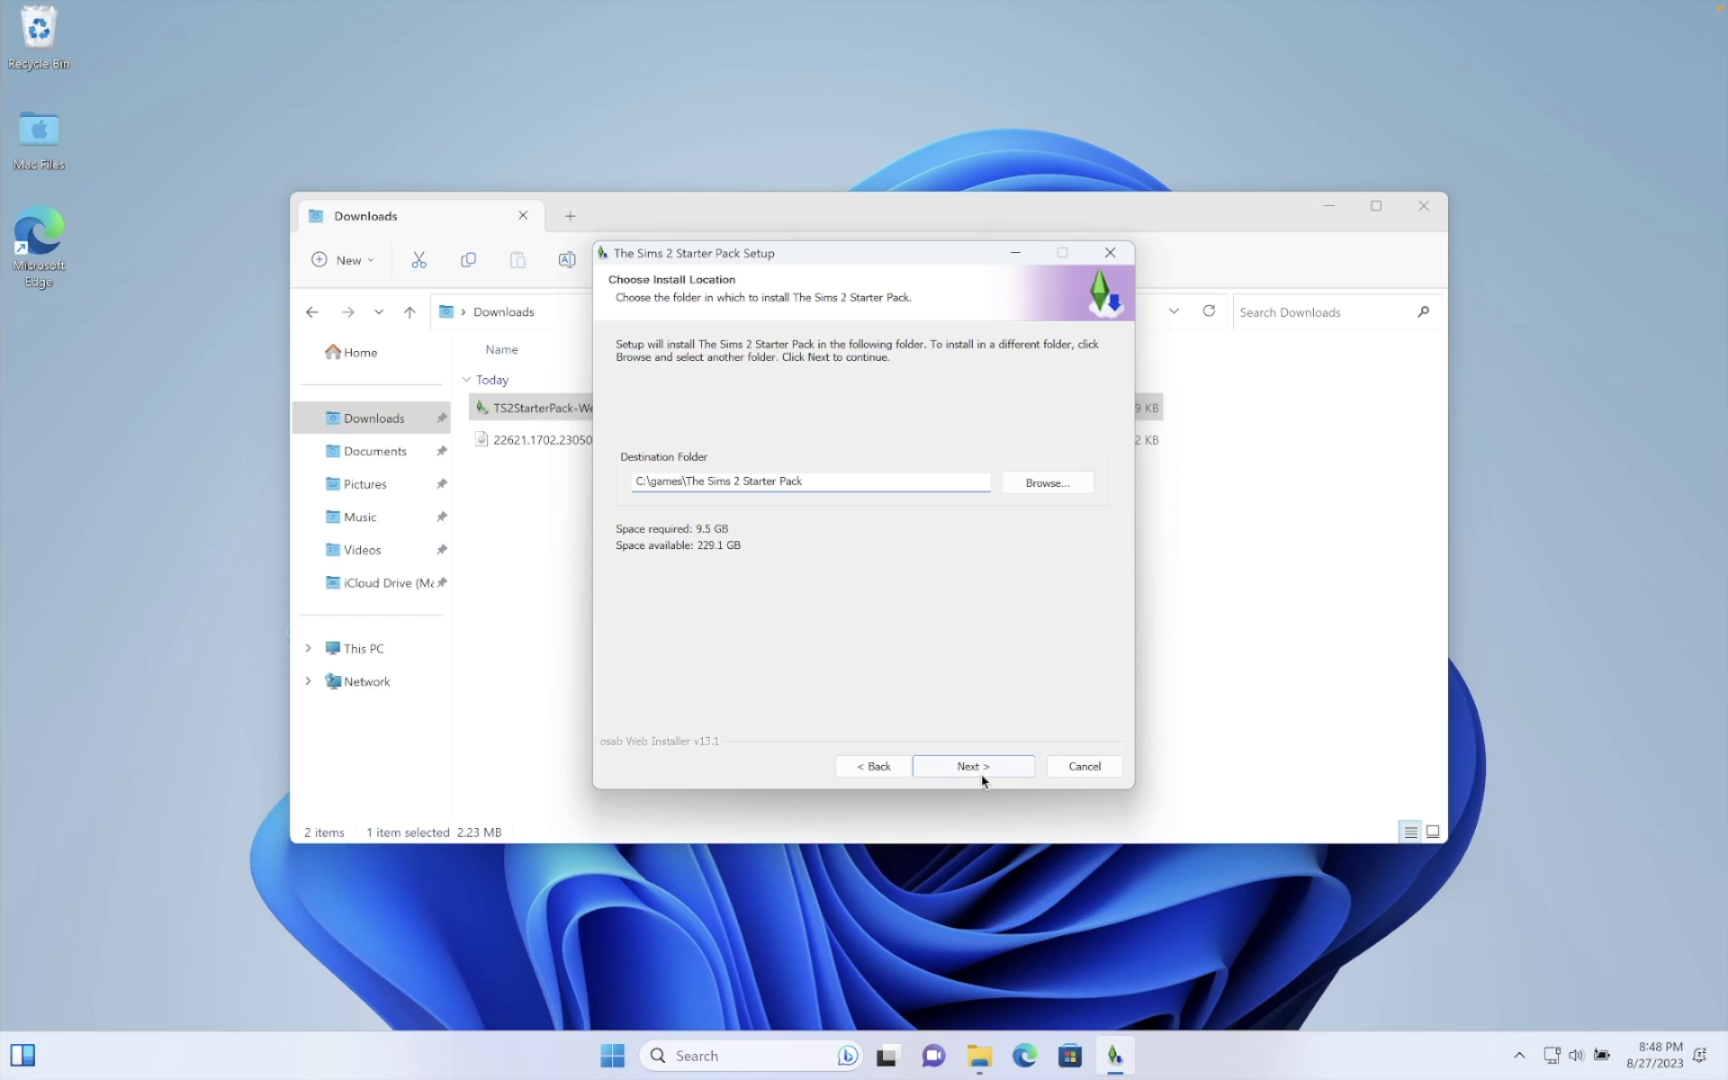
# - Add the Extra: Clean Hood Templates component and start the installation
pyautogui.click(972, 766)
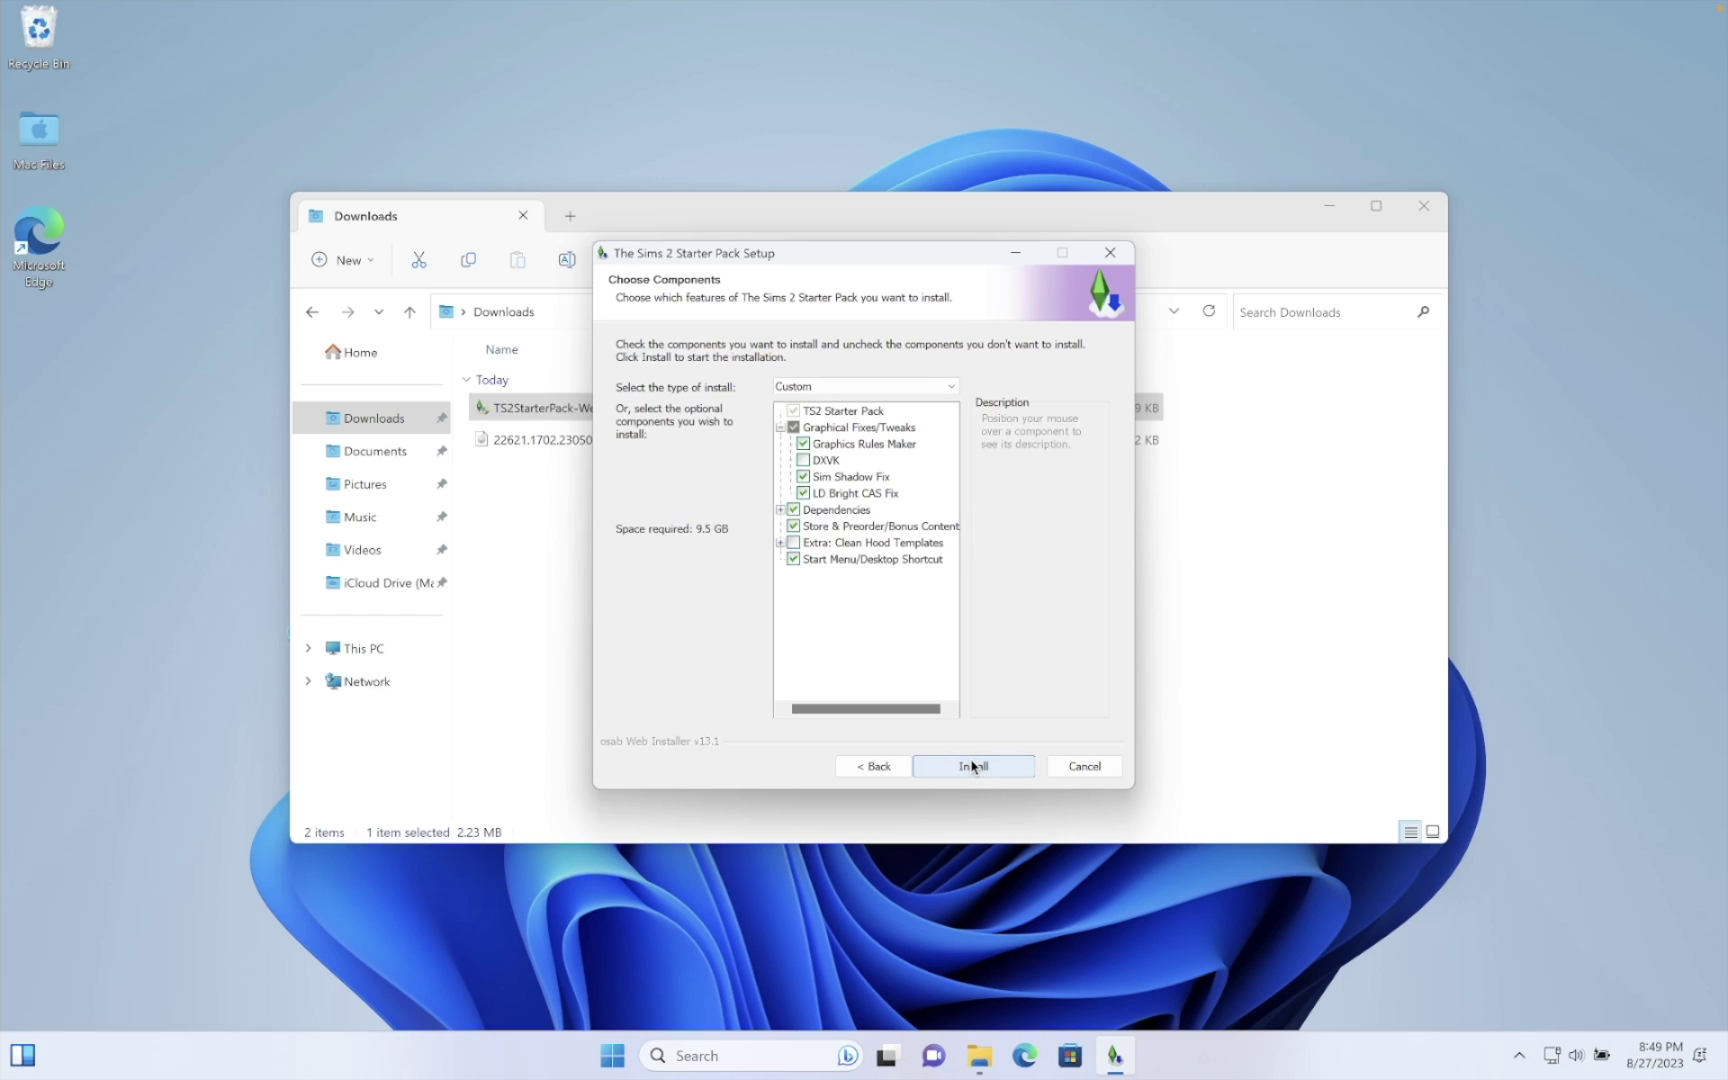
pyautogui.moveTo(822, 447)
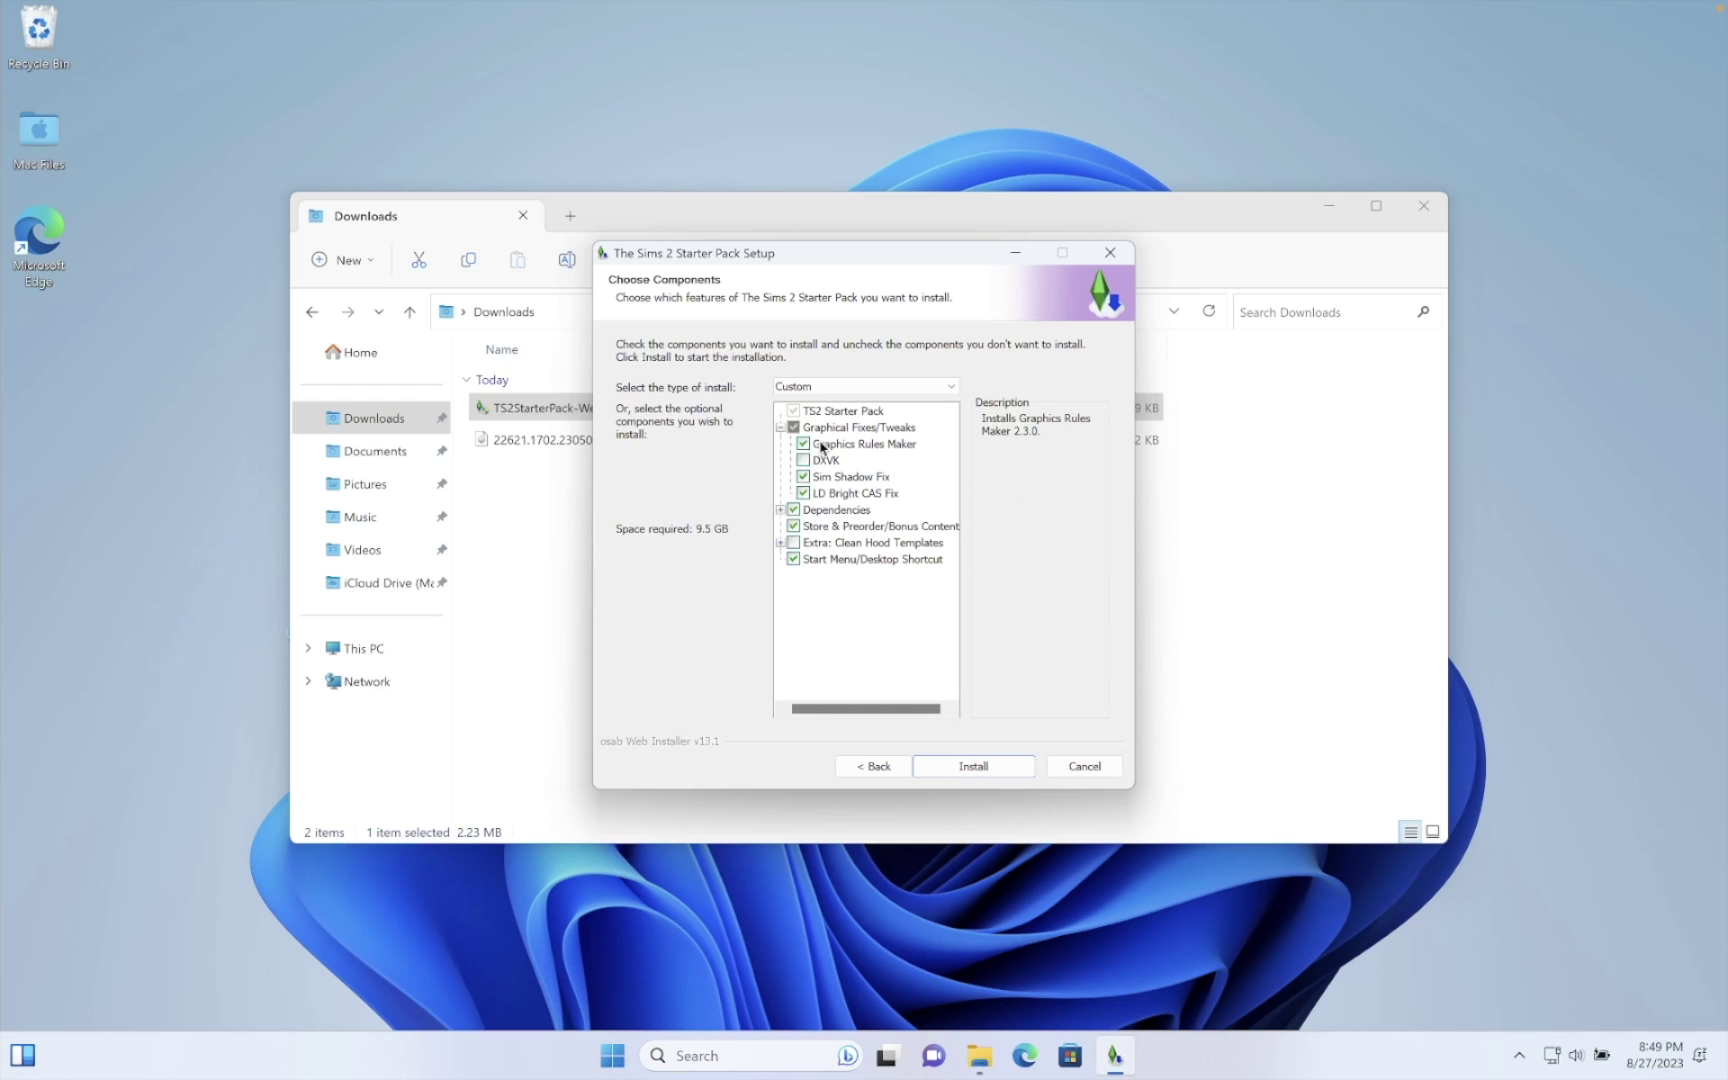
pyautogui.click(794, 544)
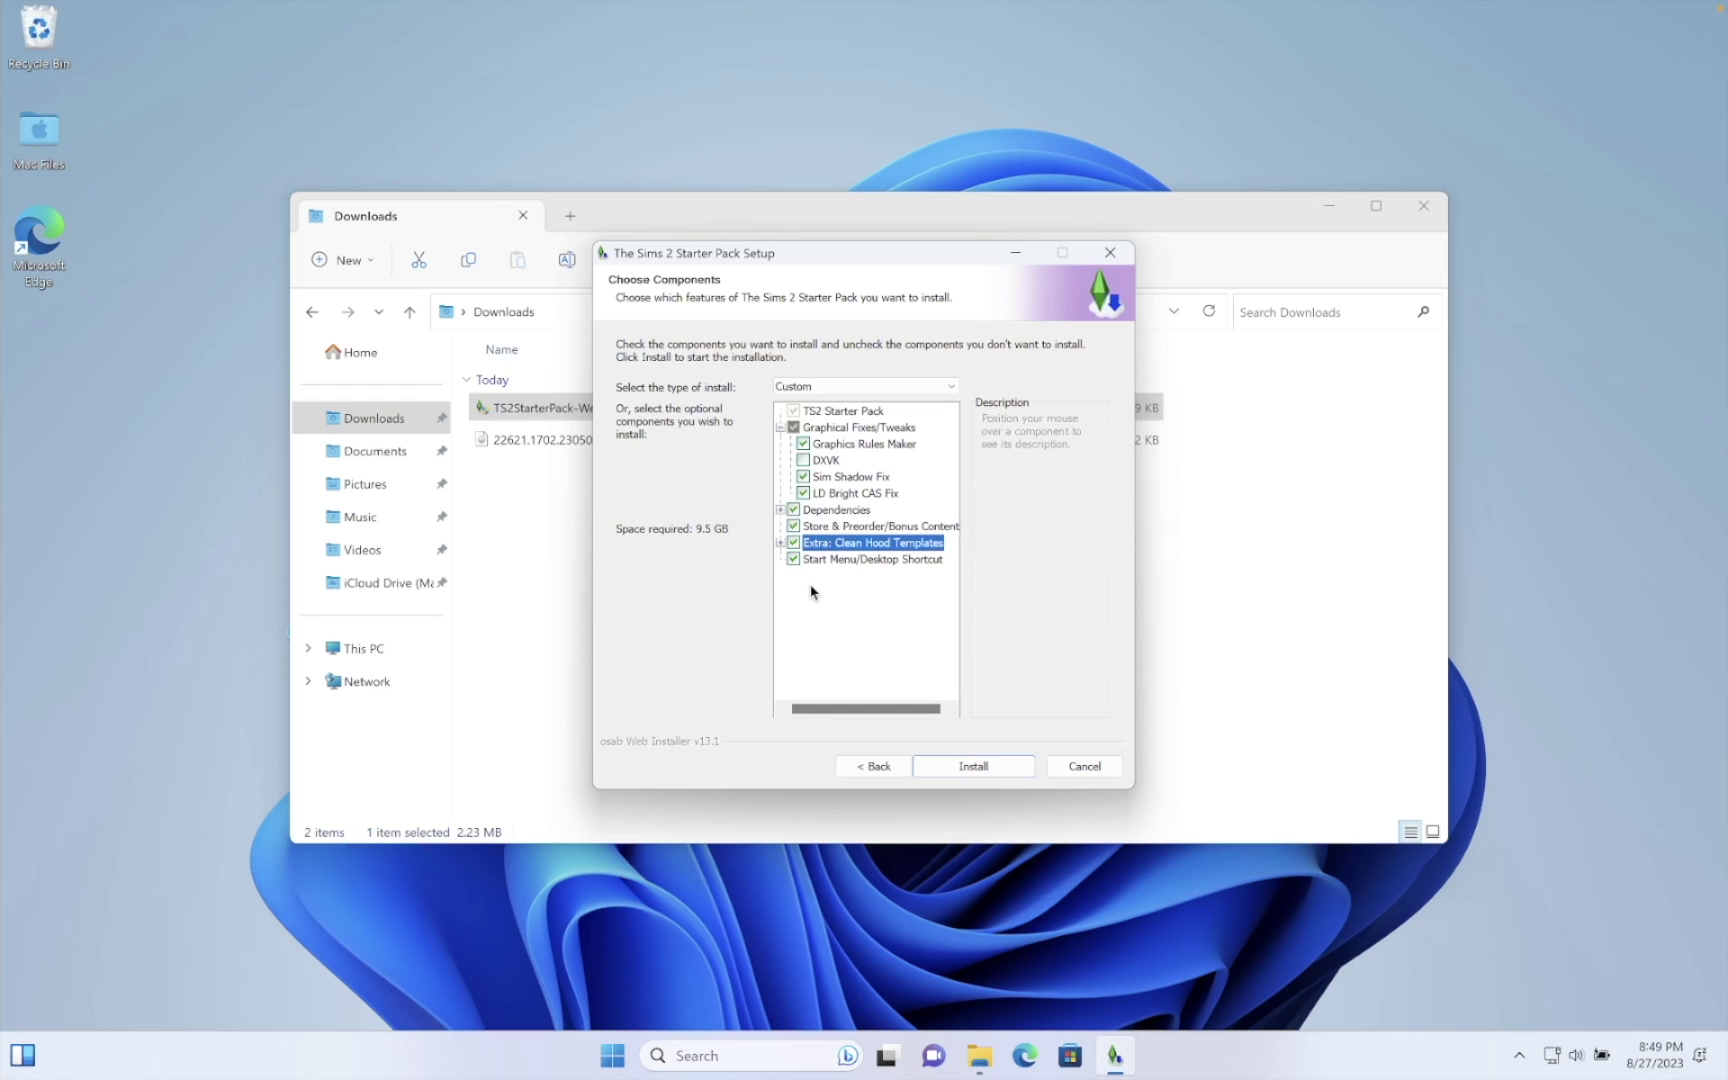
pyautogui.click(780, 511)
pyautogui.click(780, 511)
pyautogui.click(998, 766)
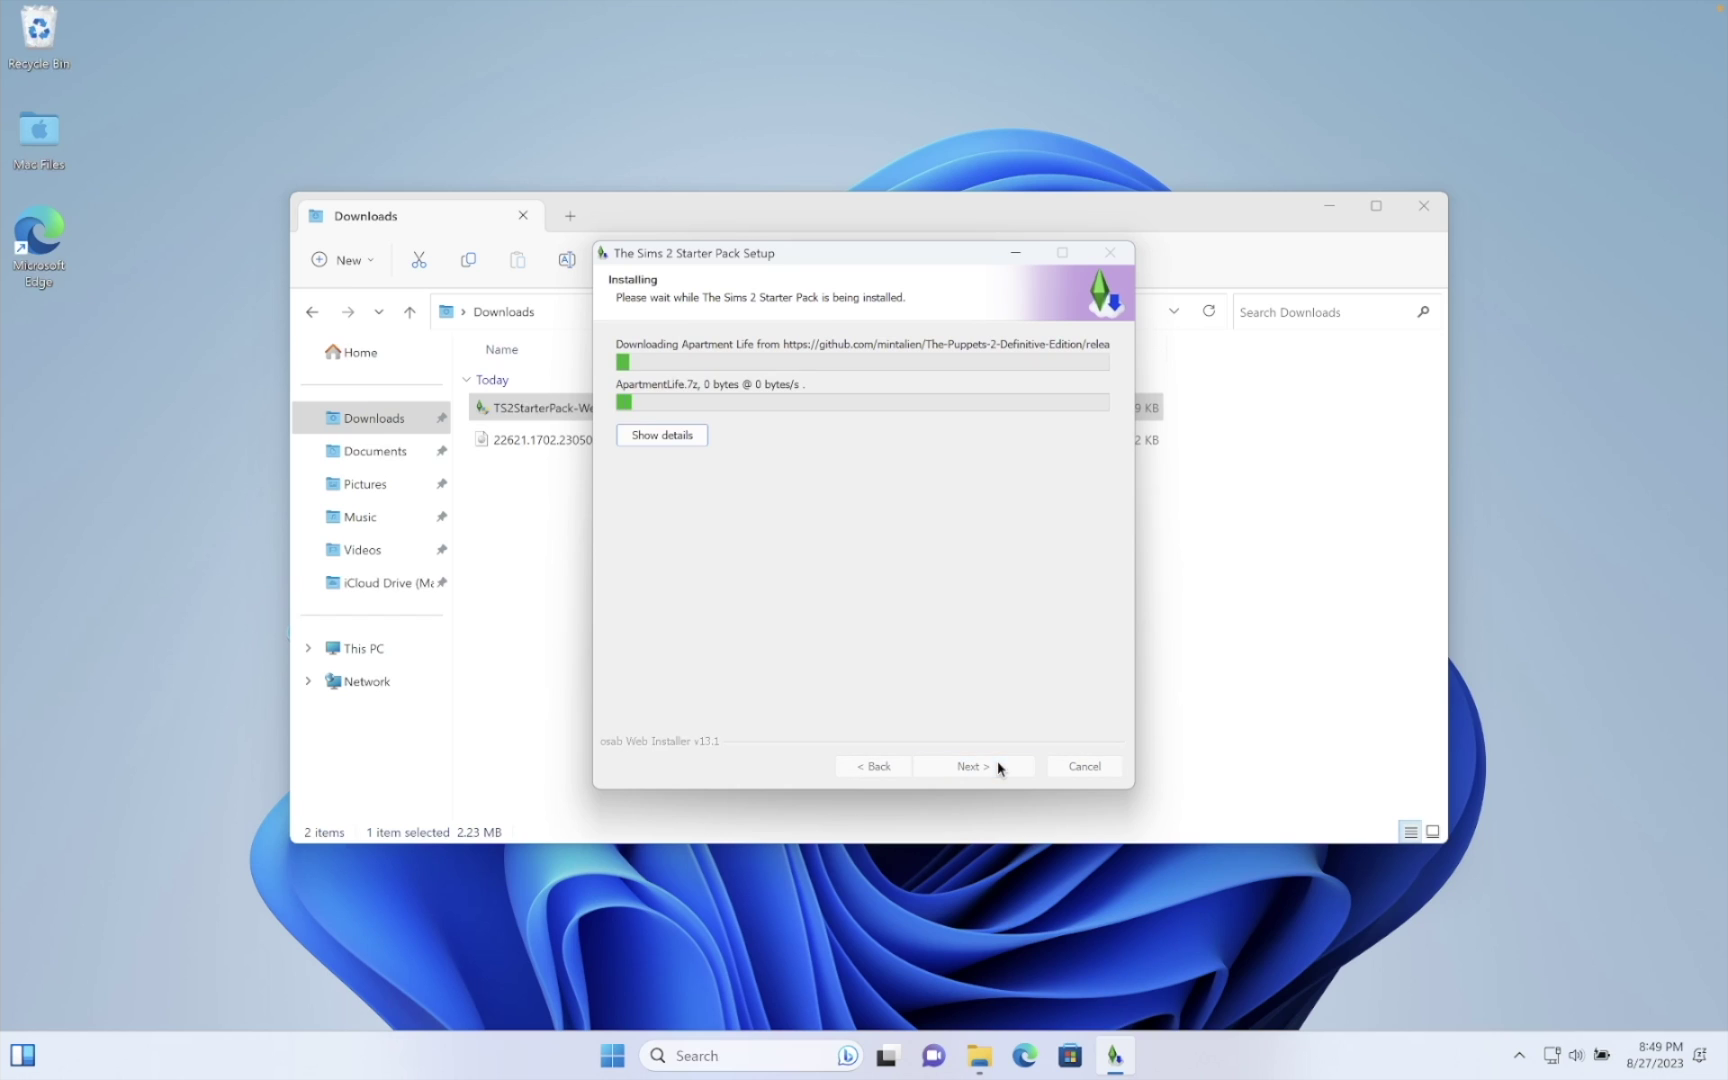
# - Close the Downloads window and finish The Sims 2 Starter Pack Setup
pyautogui.click(1424, 206)
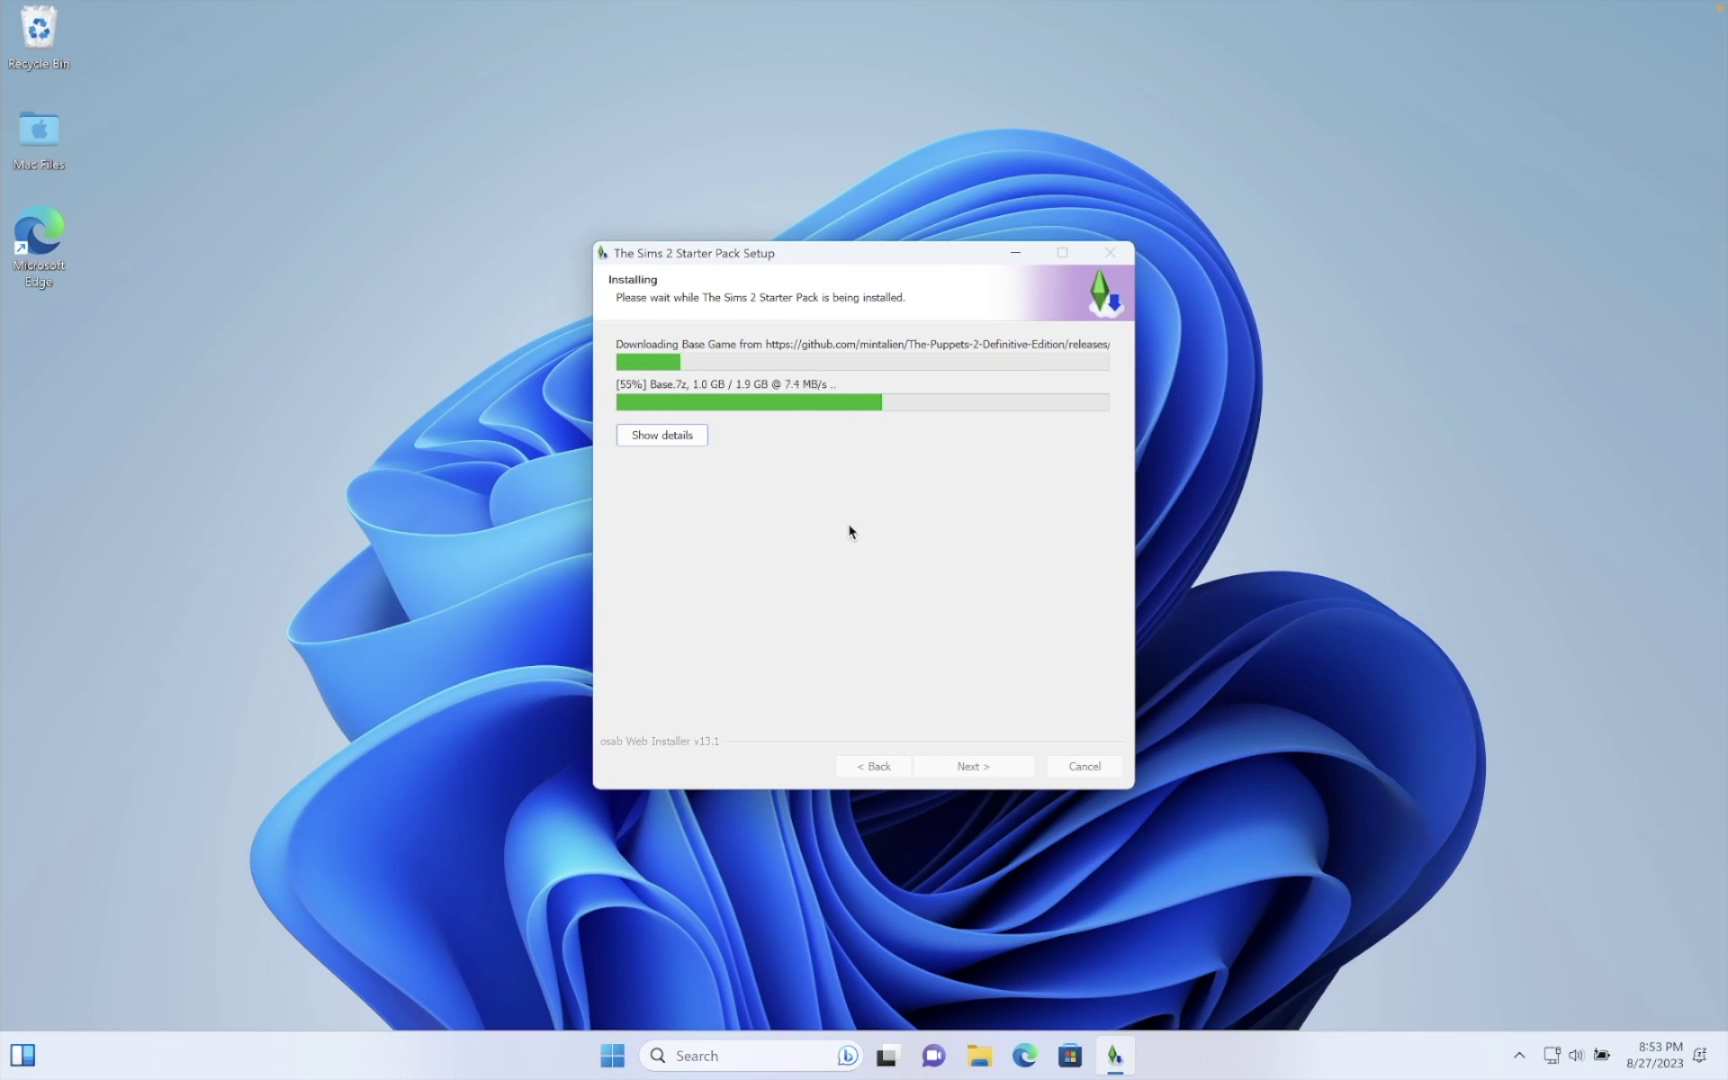
pyautogui.click(980, 690)
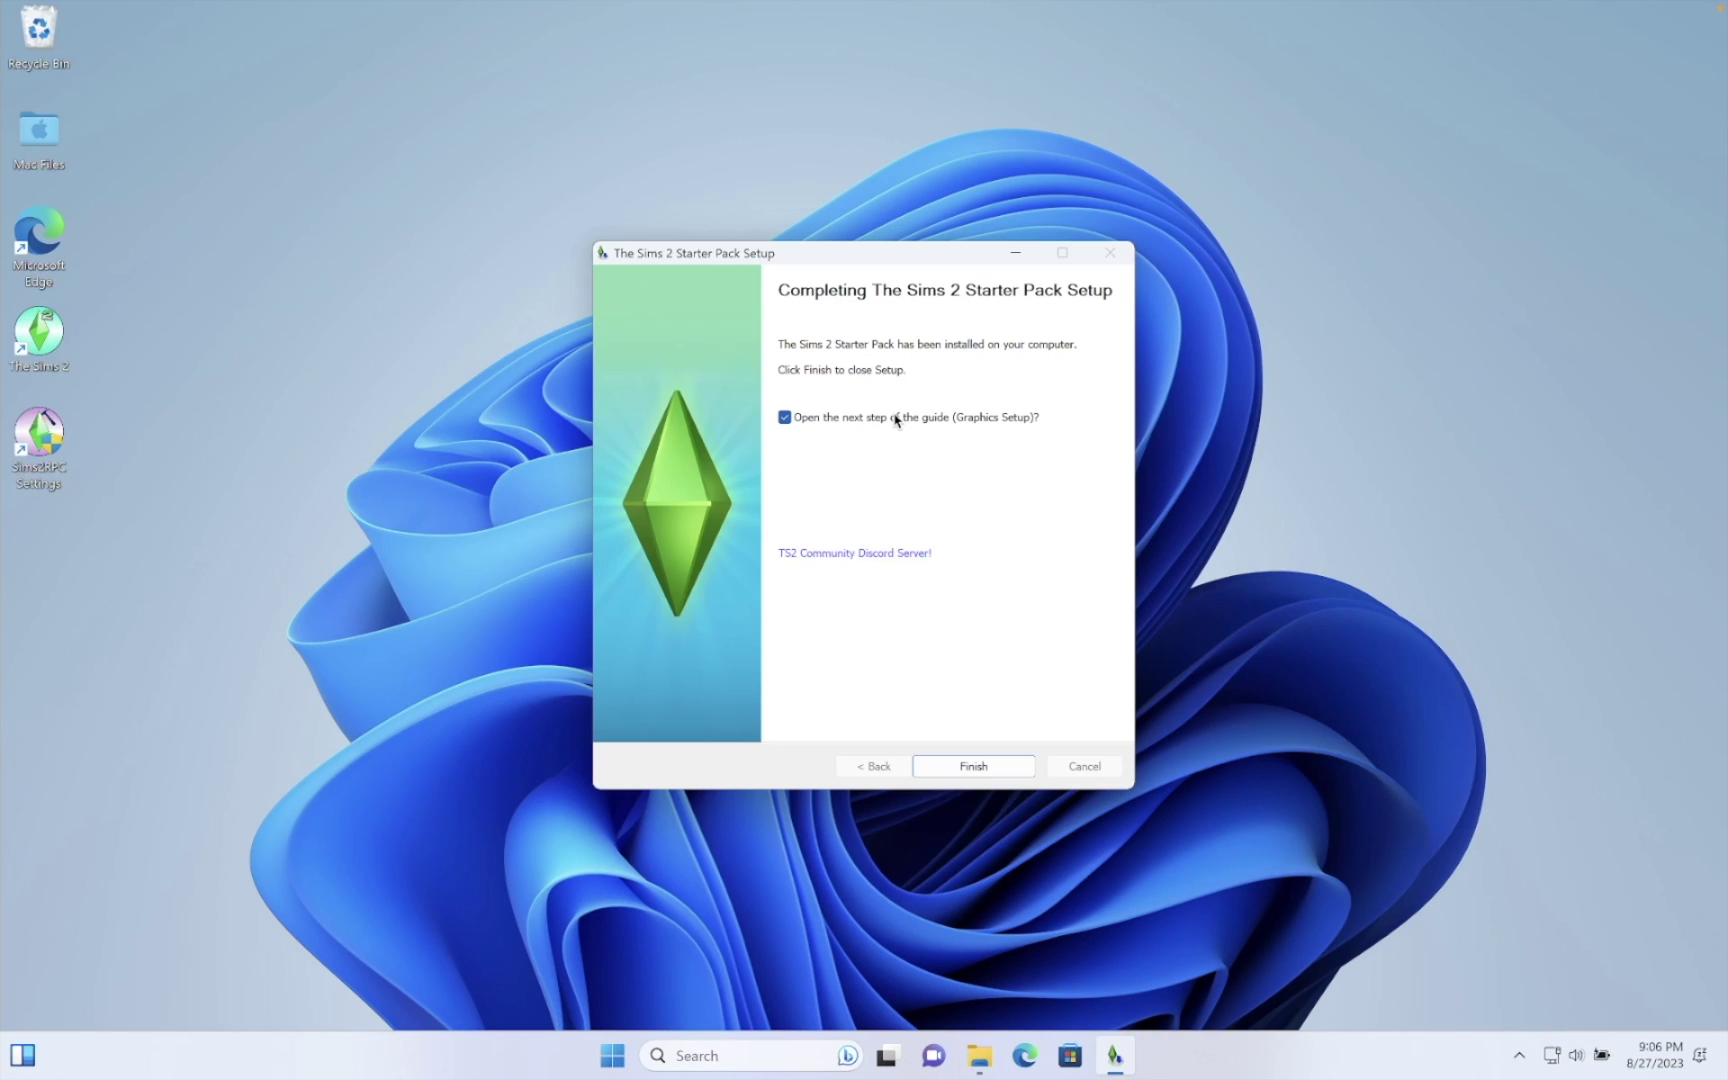
pyautogui.click(985, 767)
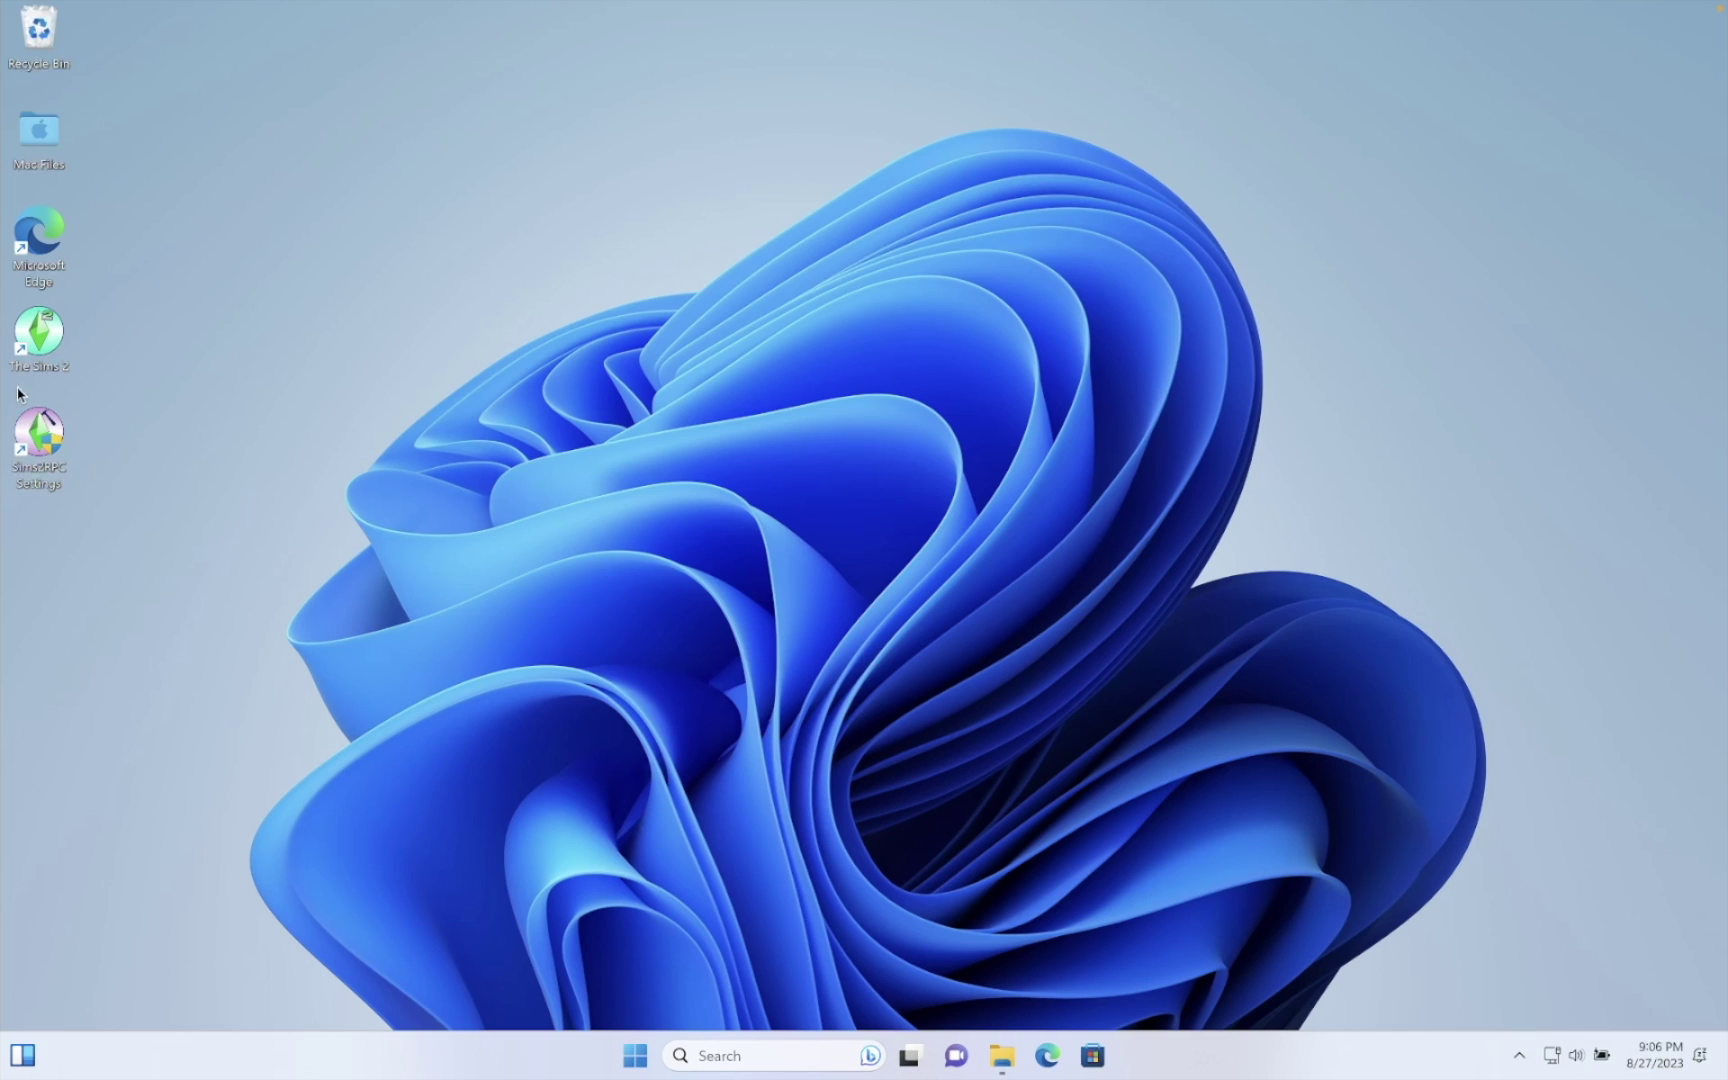
# - Launch The Sims 2 from its desktop shortcut and allow Sims2RPCUpdater.exe to run
pyautogui.doubleClick(36, 322)
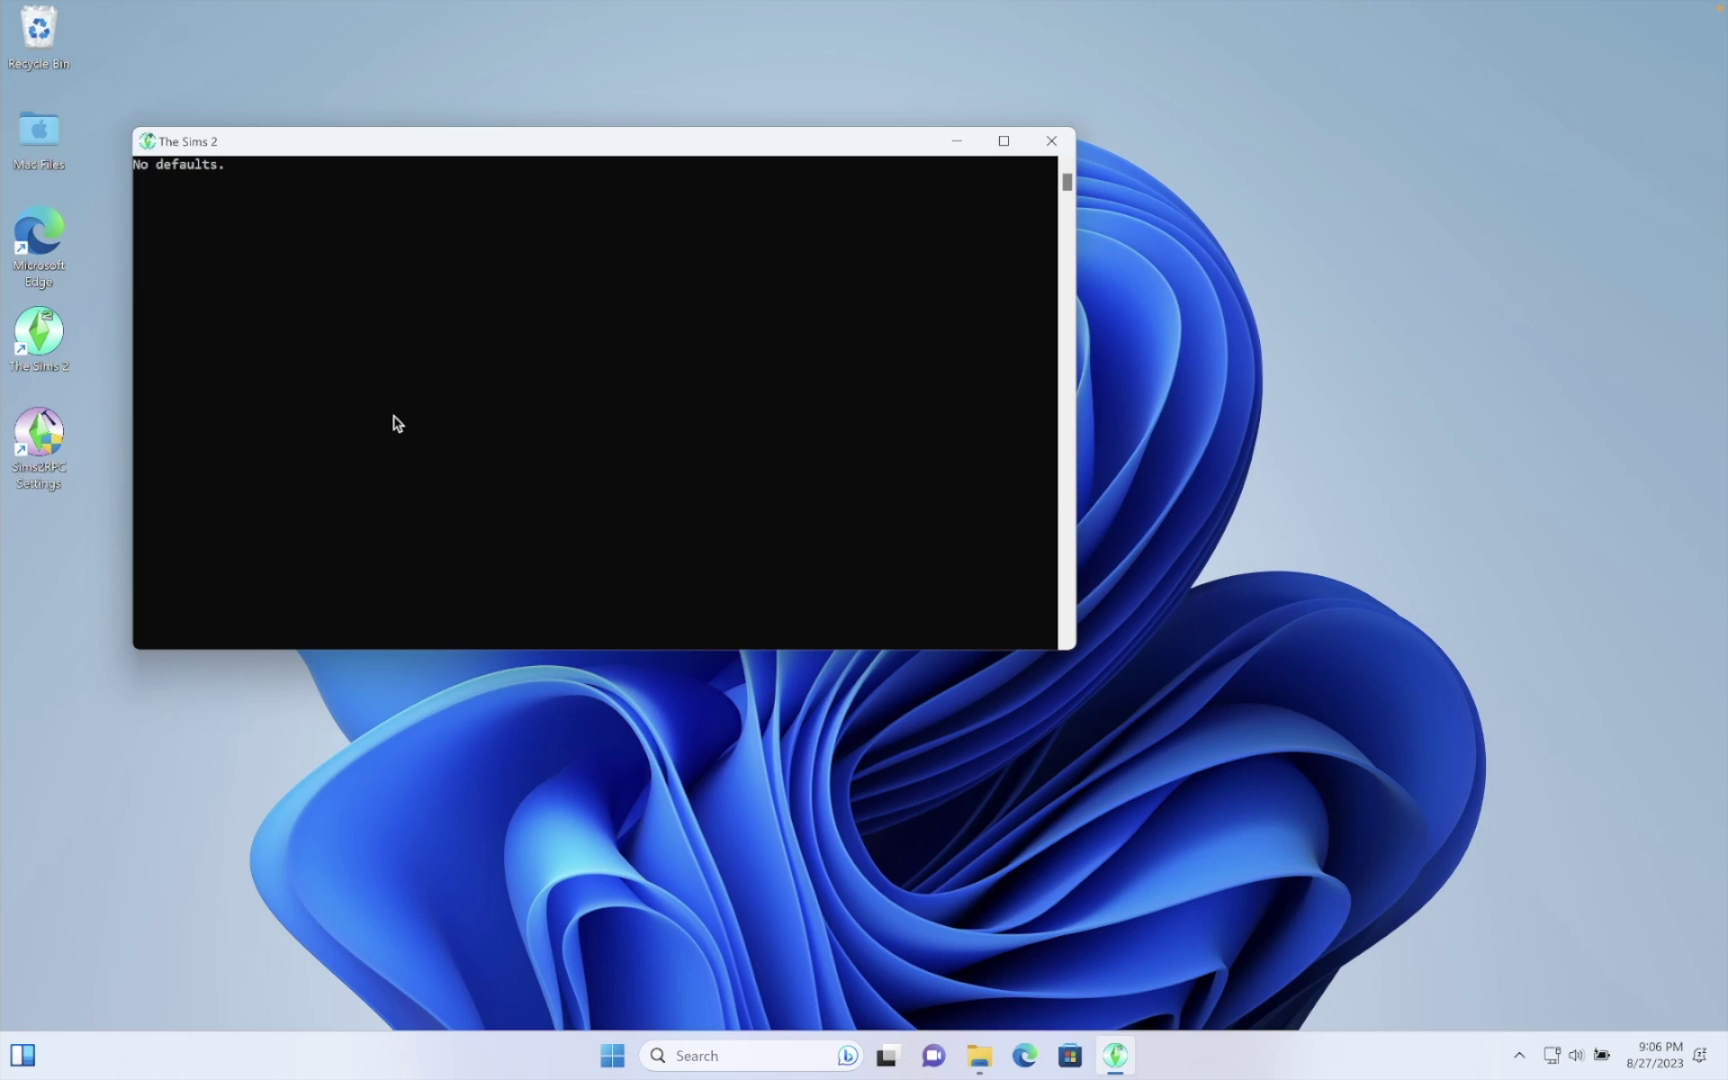
pyautogui.hotkey('alt', 'y')
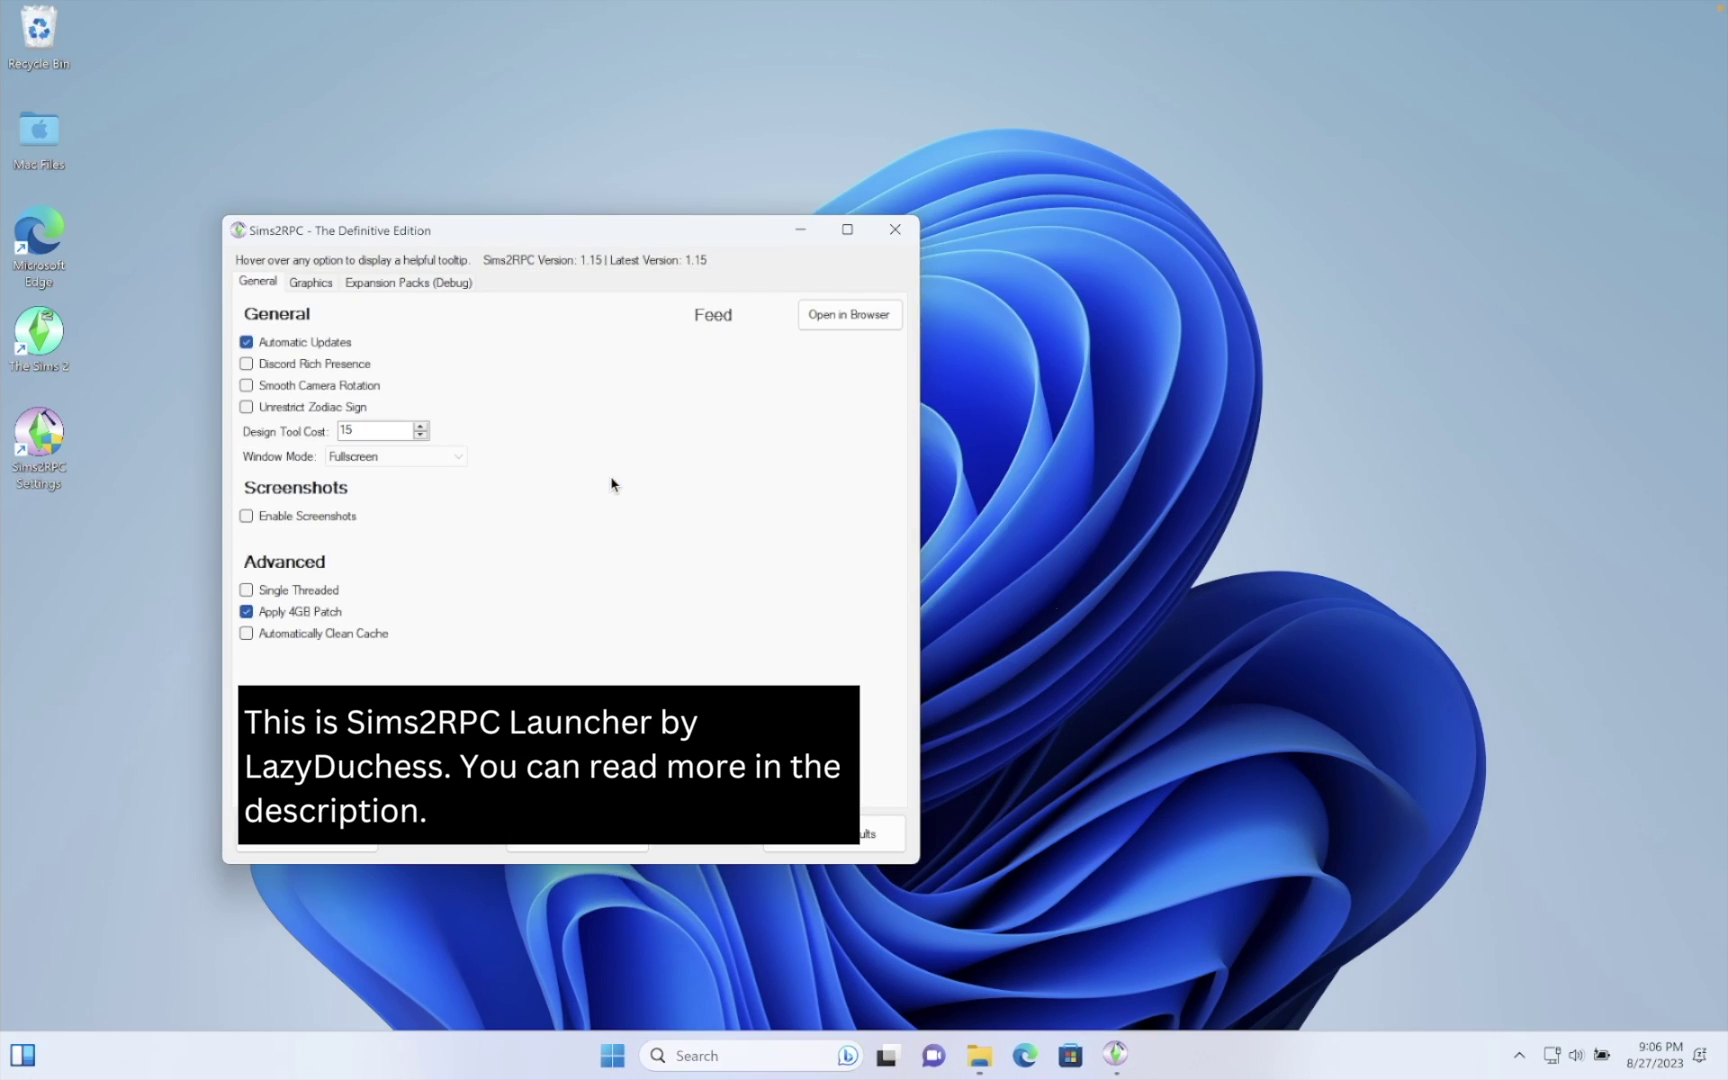
# - Check the Lot Imposters and Shadows graphics settings, then start the game from Sims2RPC
pyautogui.click(310, 282)
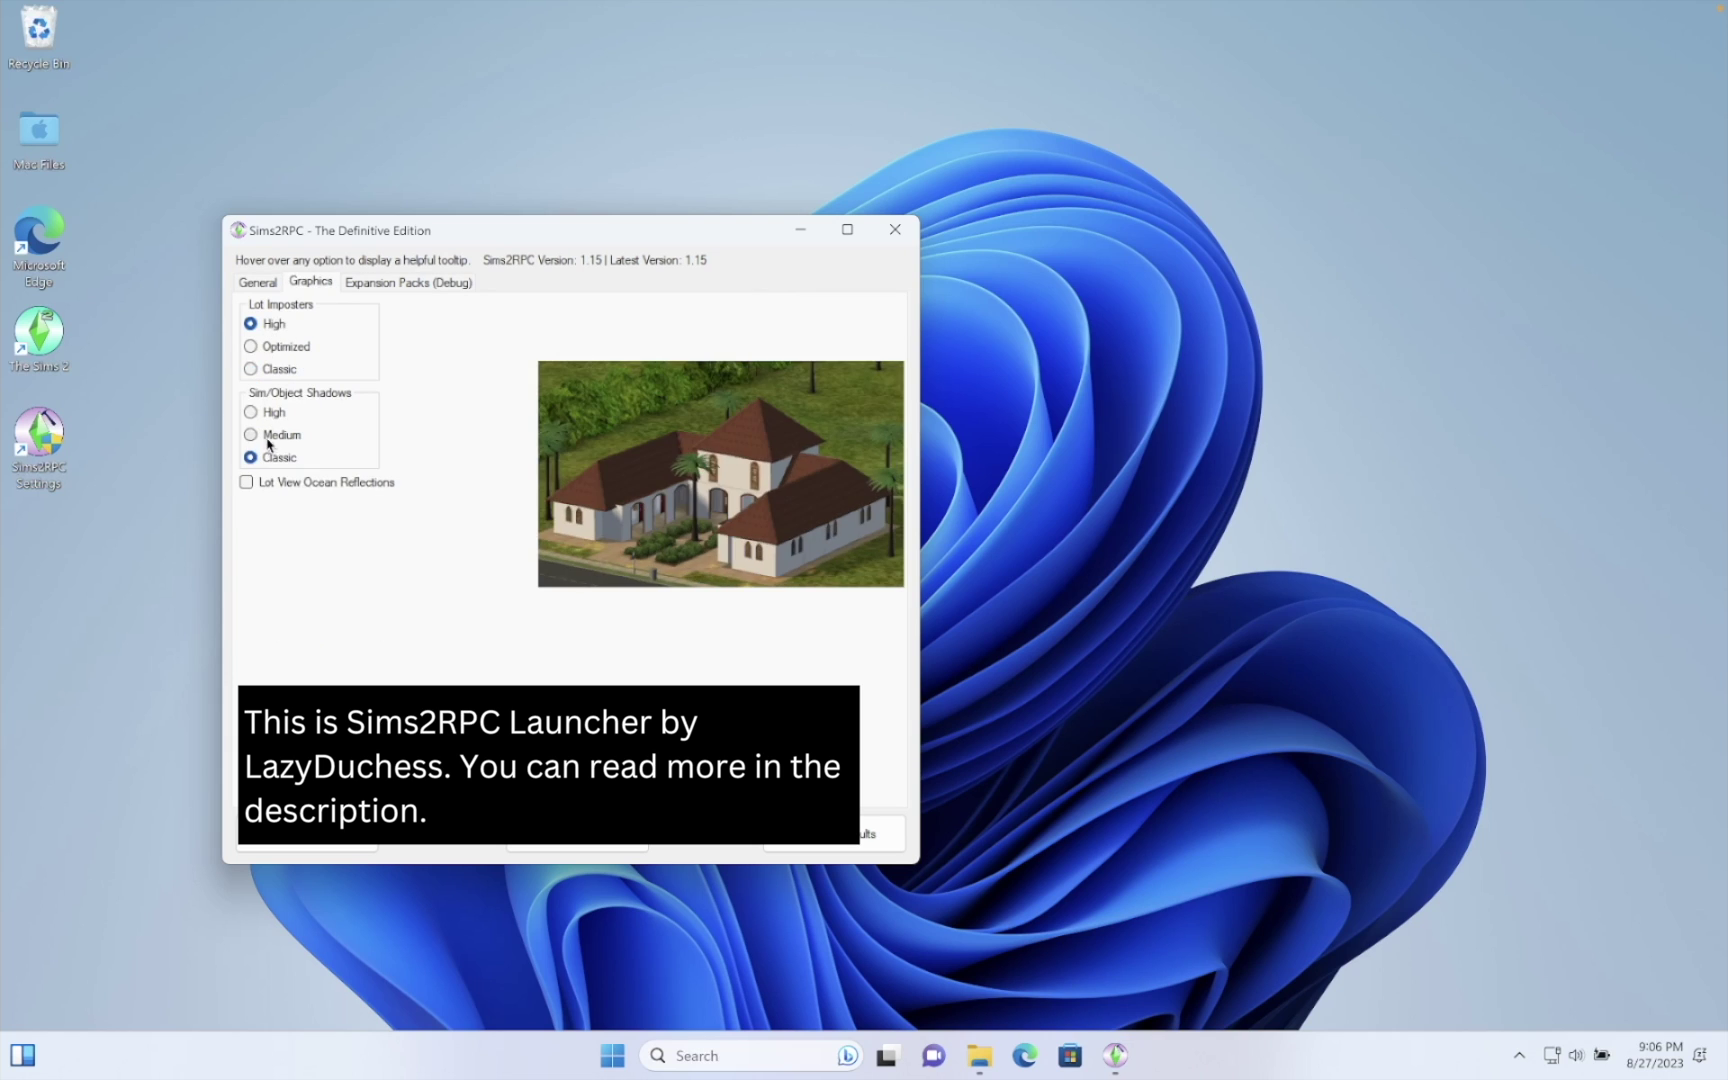
pyautogui.click(572, 833)
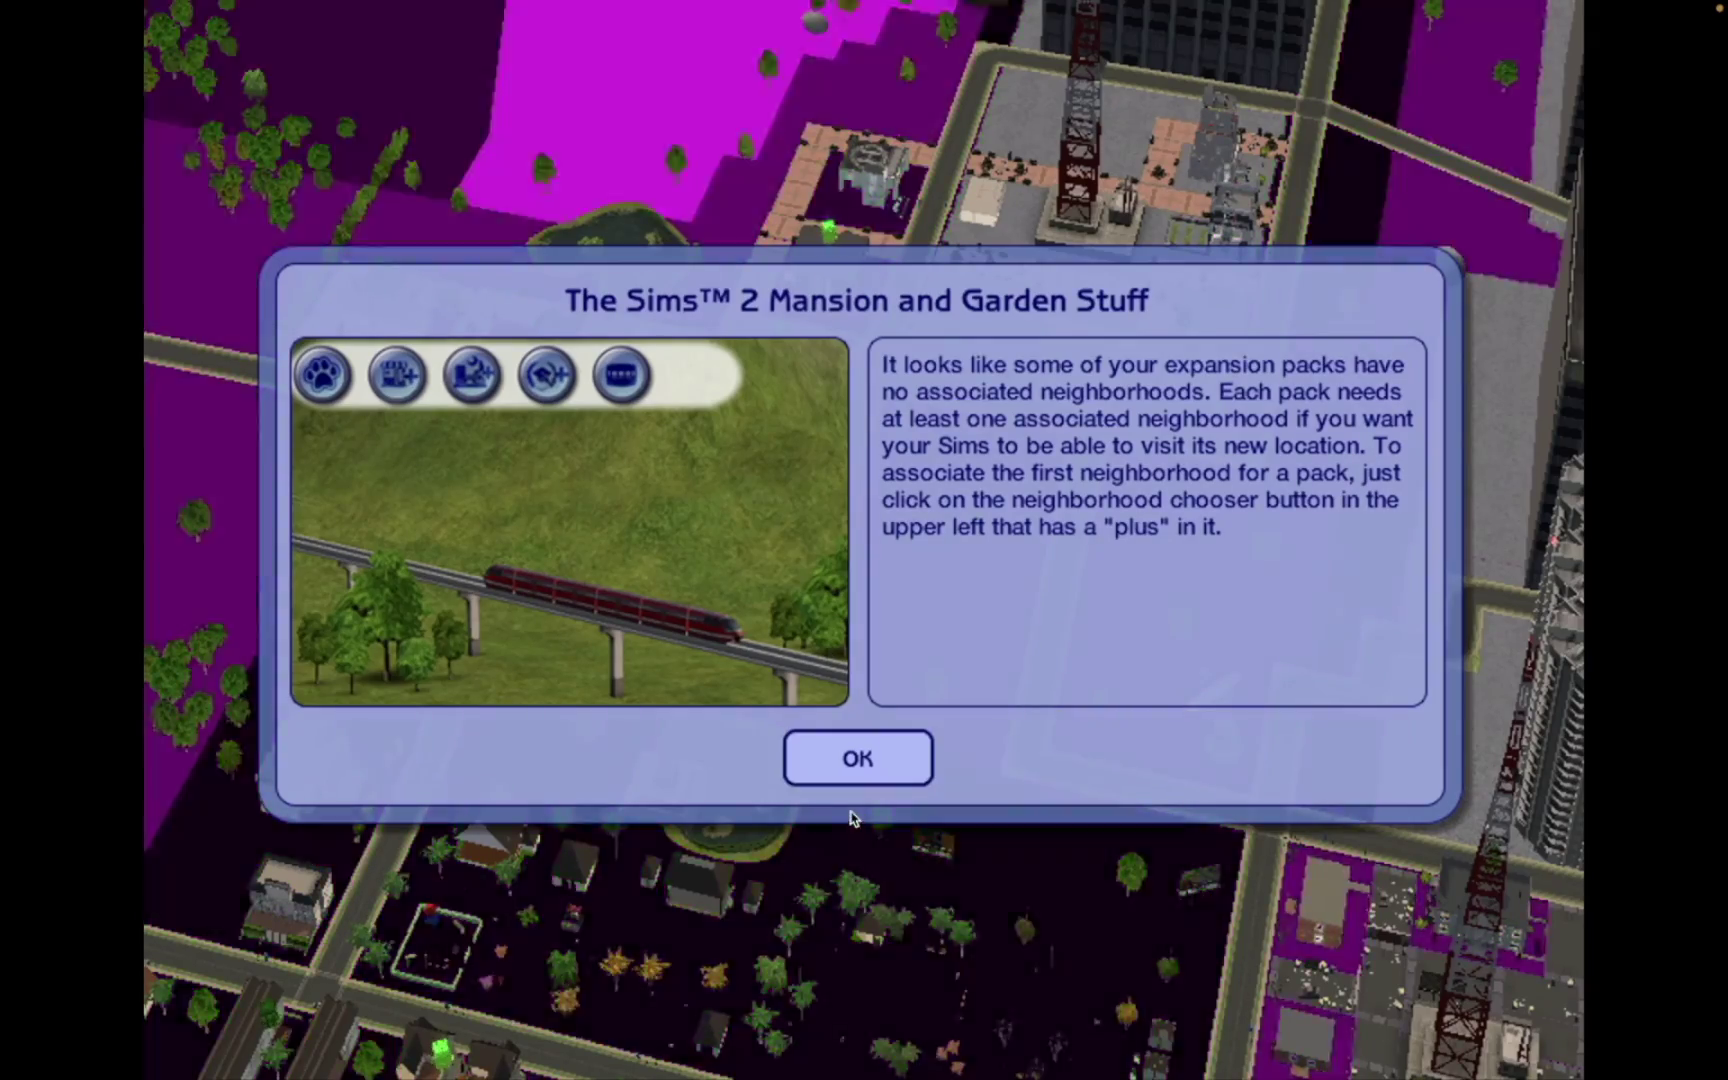
# - Dismiss the Mansion and Garden Stuff and Welcome notices, then zoom the Belladonna Cove view
pyautogui.click(866, 758)
pyautogui.press('Return')
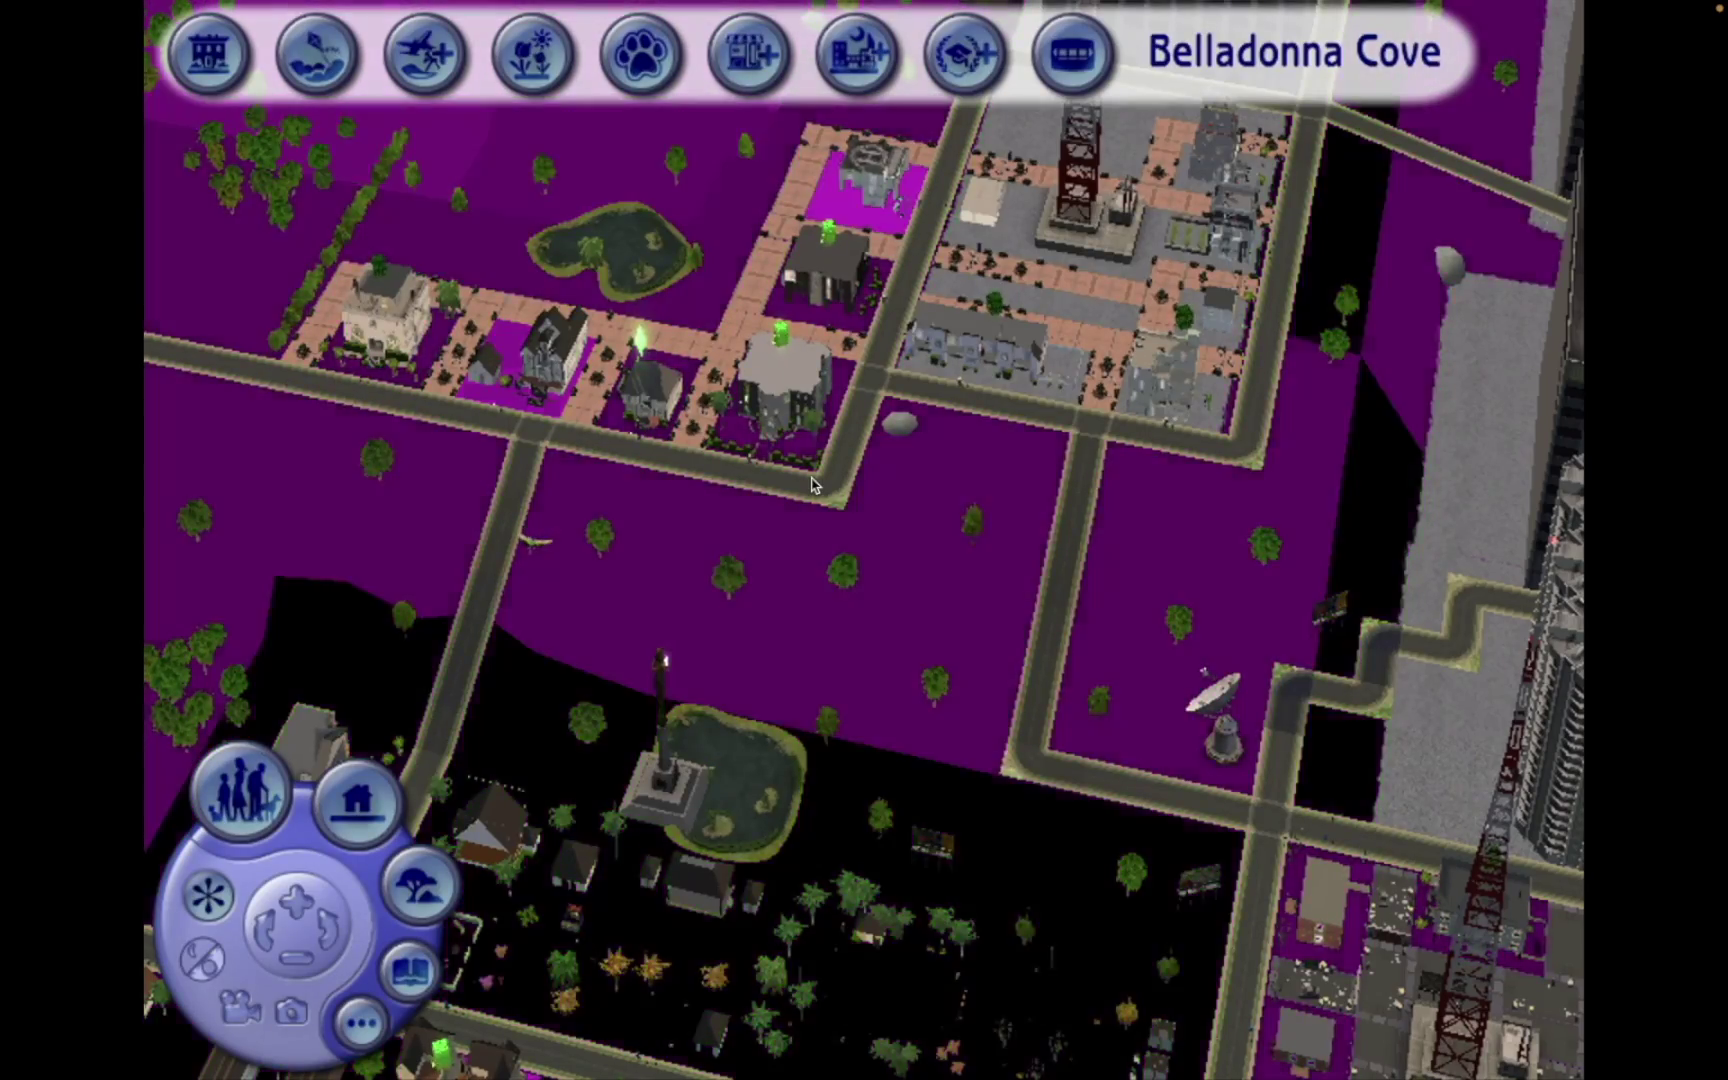
pyautogui.scroll(5, 812, 485)
pyautogui.scroll(-5, 812, 485)
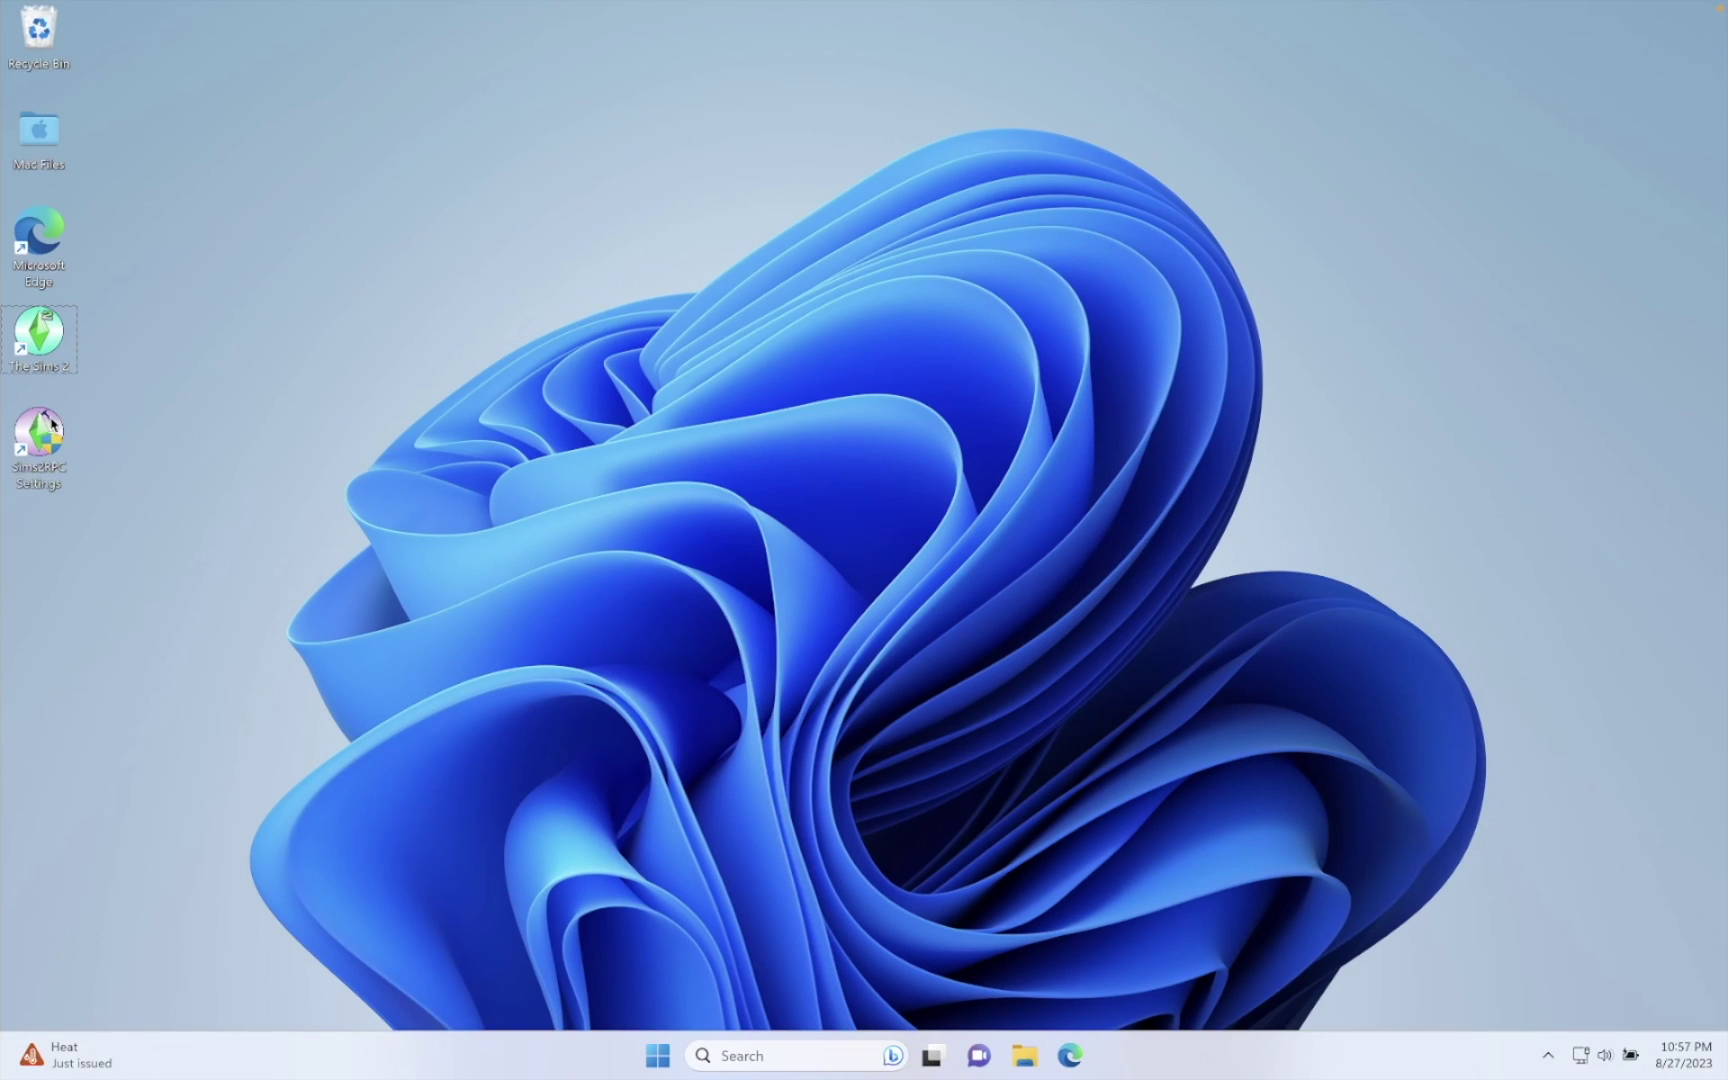
# - Open The Sims 2's file location and navigate to SP9\TSData\Res\Config
pyautogui.rightClick(44, 350)
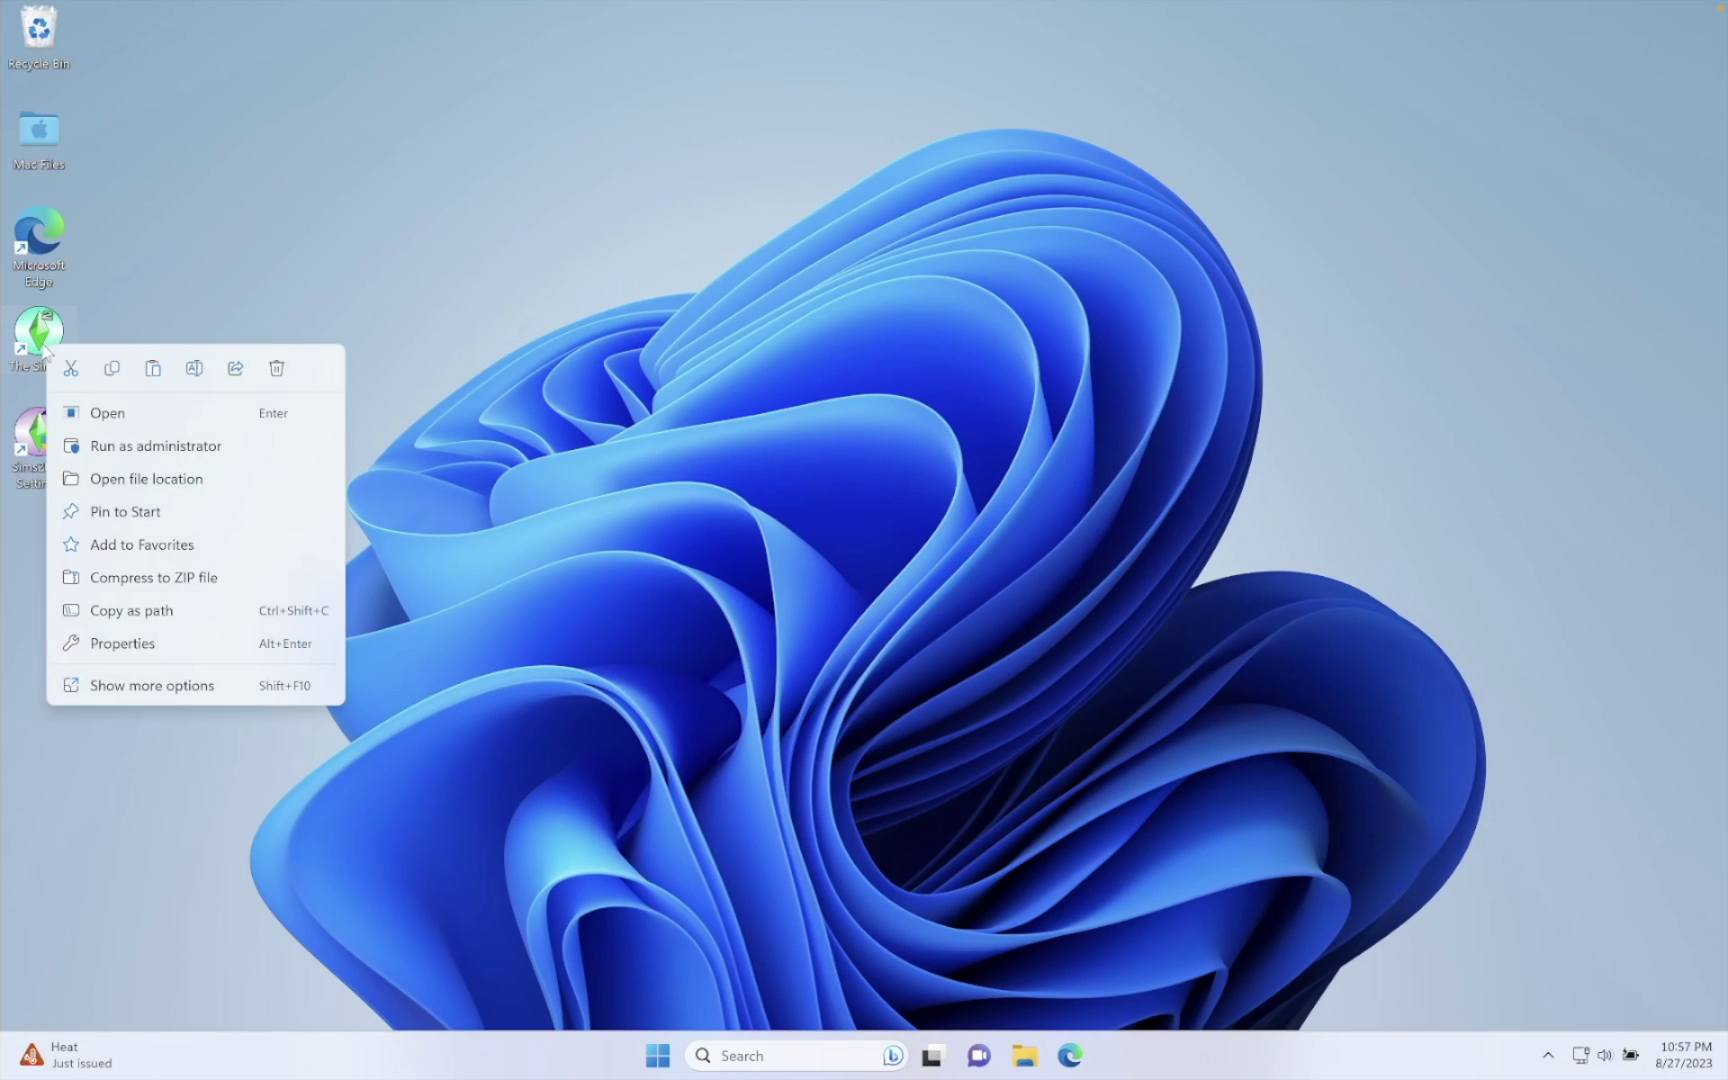
pyautogui.click(182, 489)
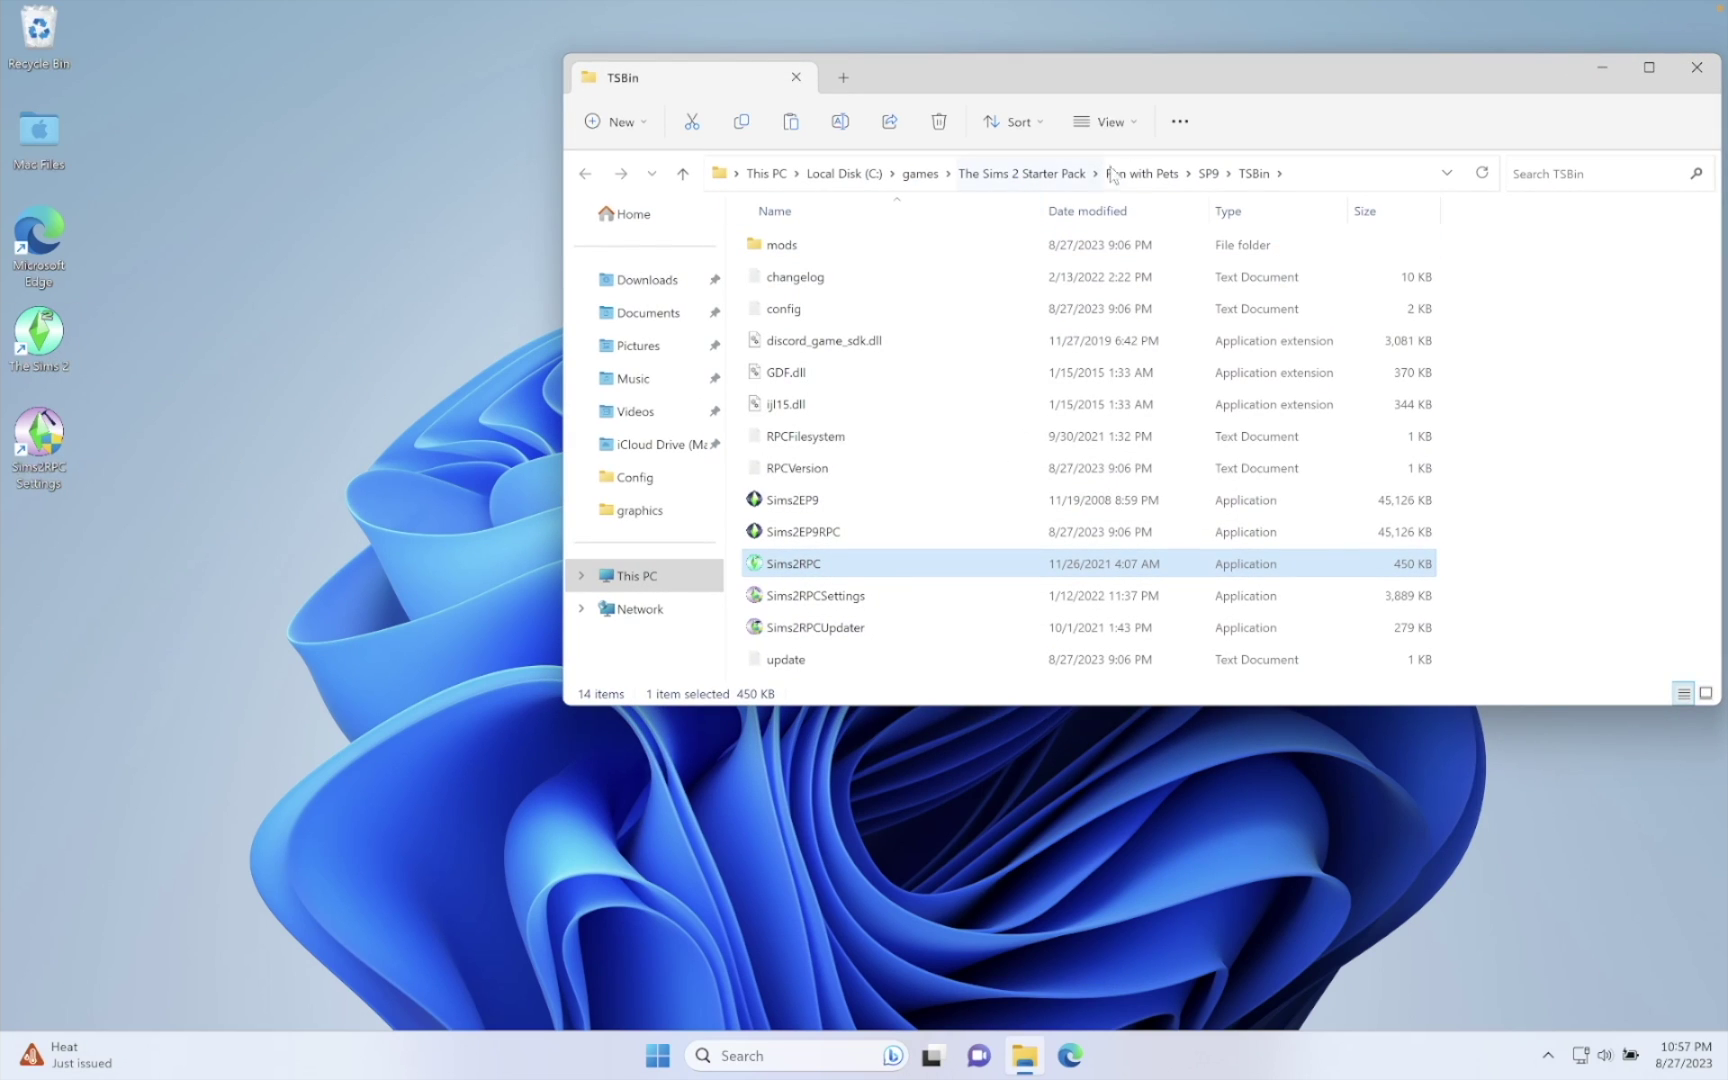
pyautogui.click(1209, 174)
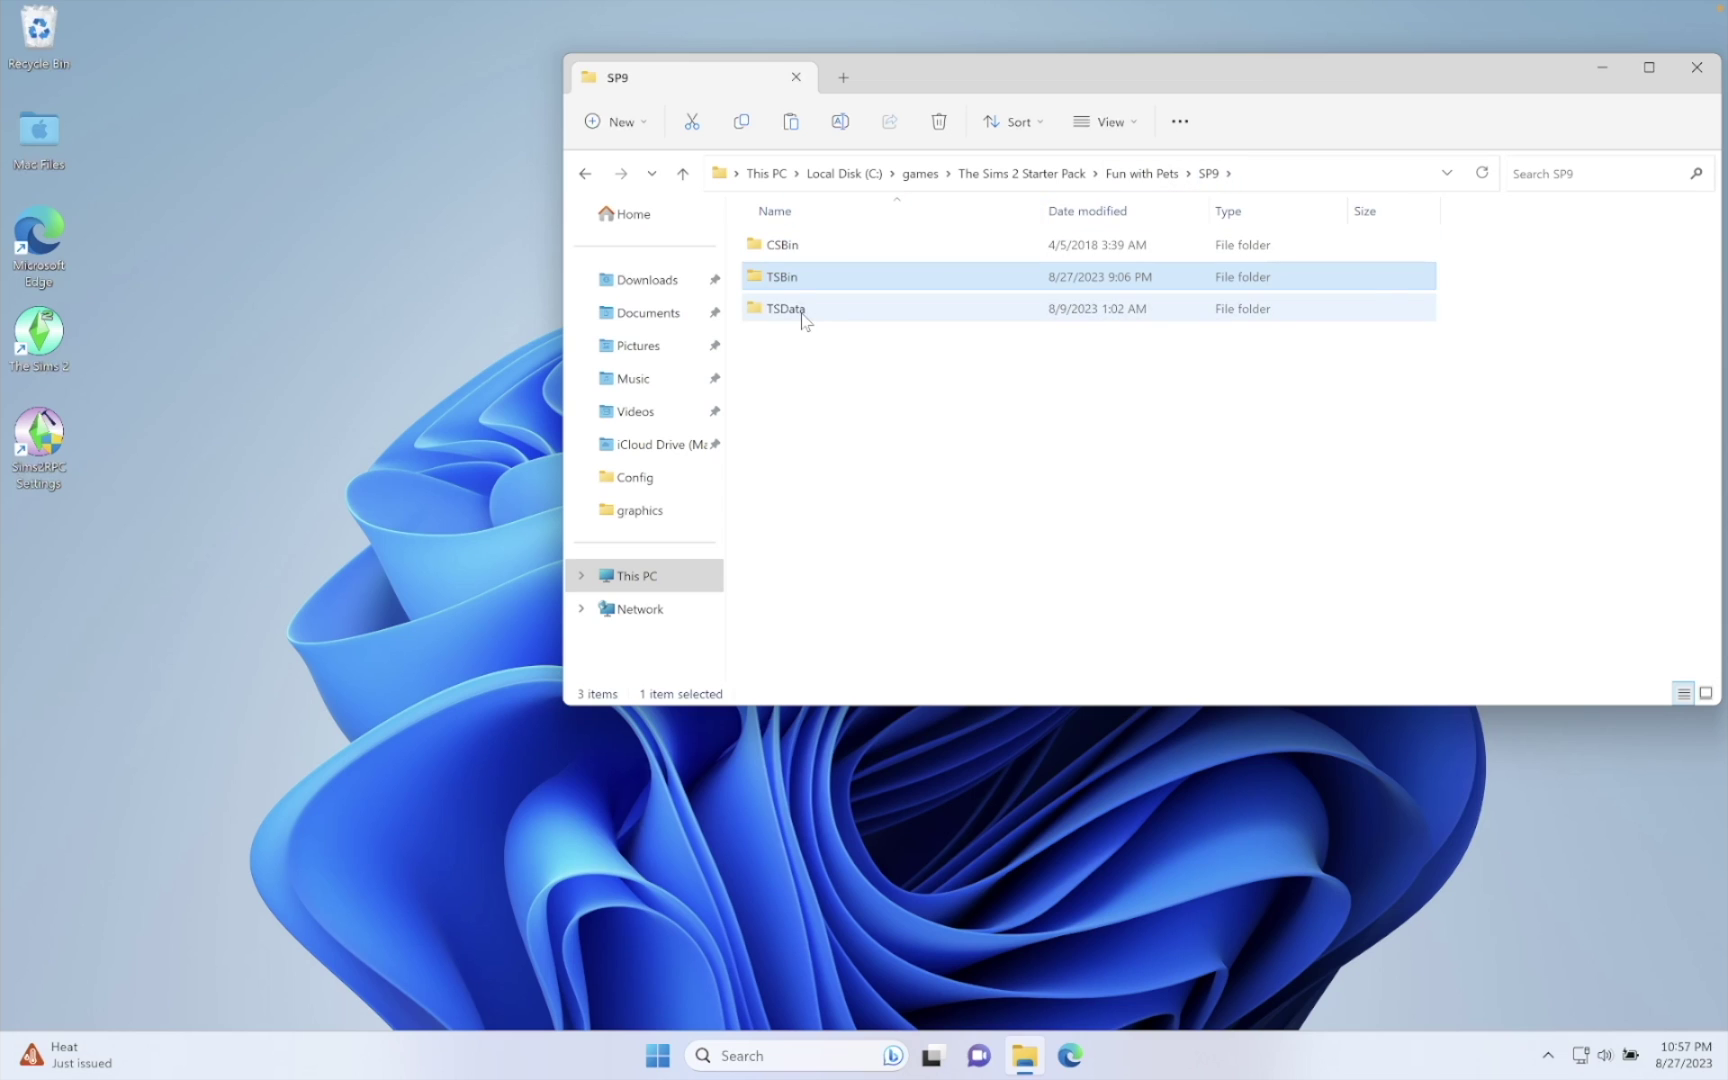
pyautogui.doubleClick(803, 312)
pyautogui.doubleClick(803, 277)
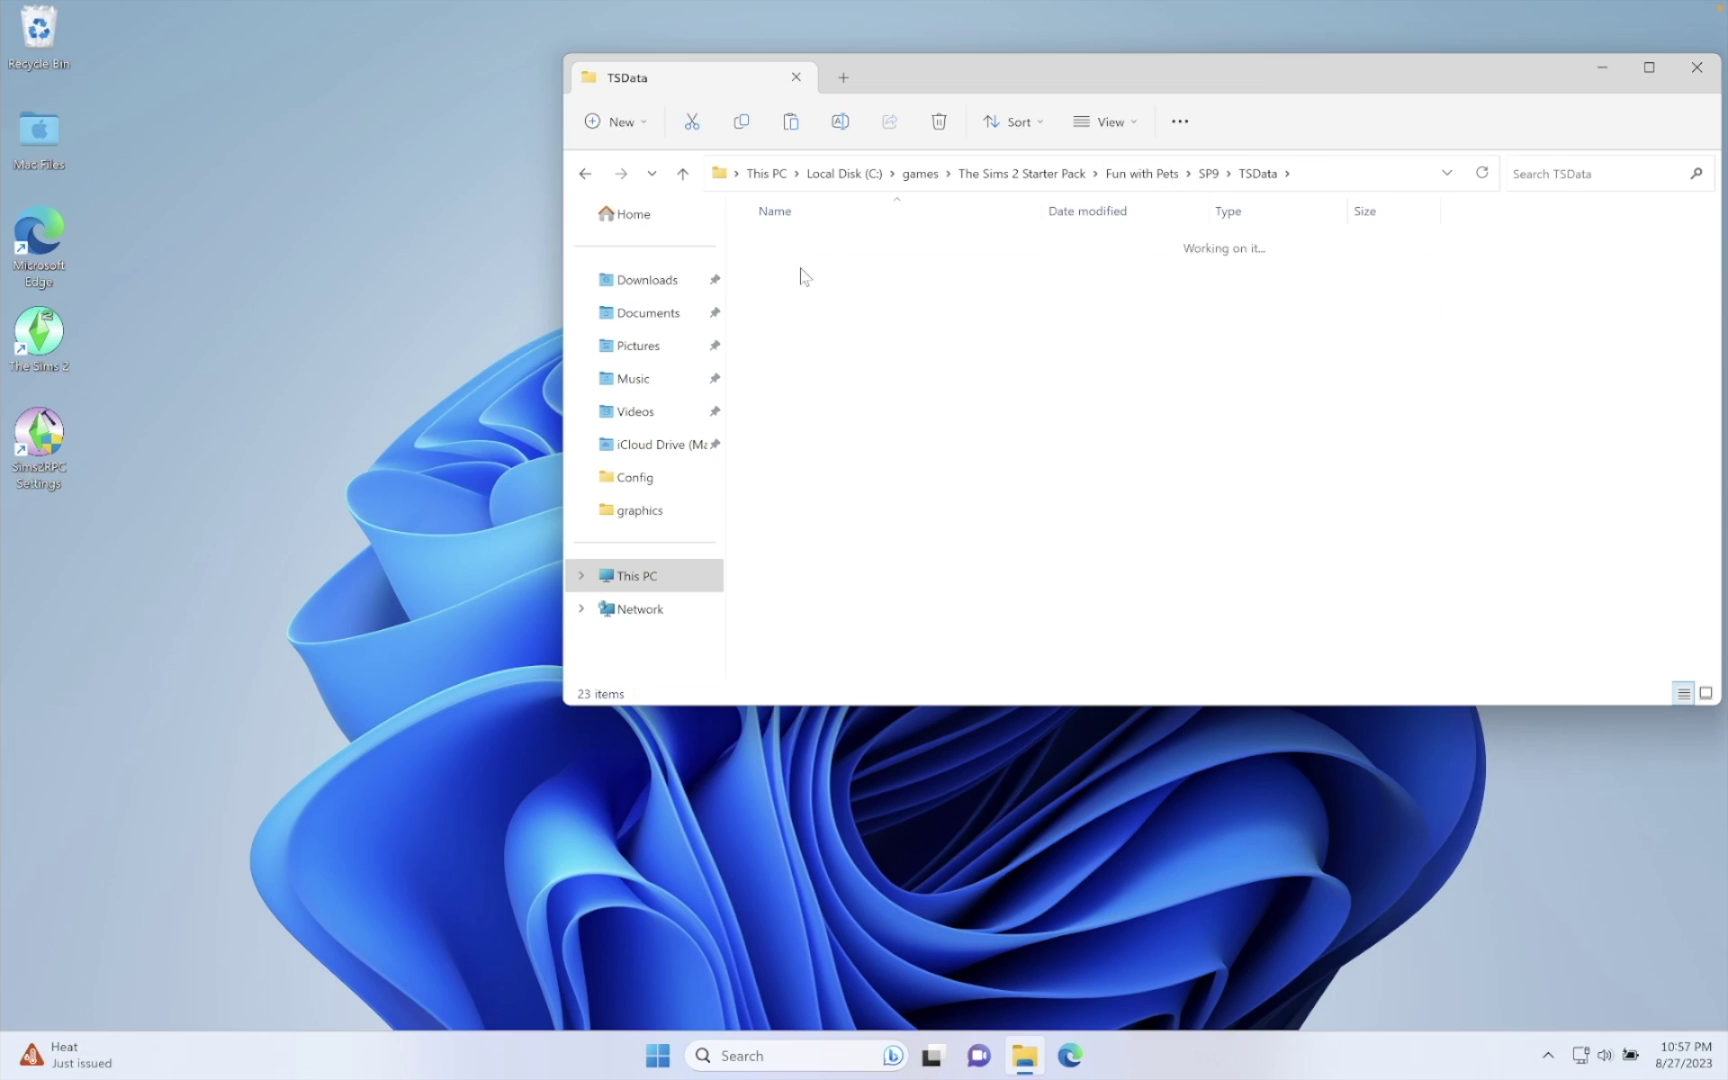
pyautogui.doubleClick(808, 310)
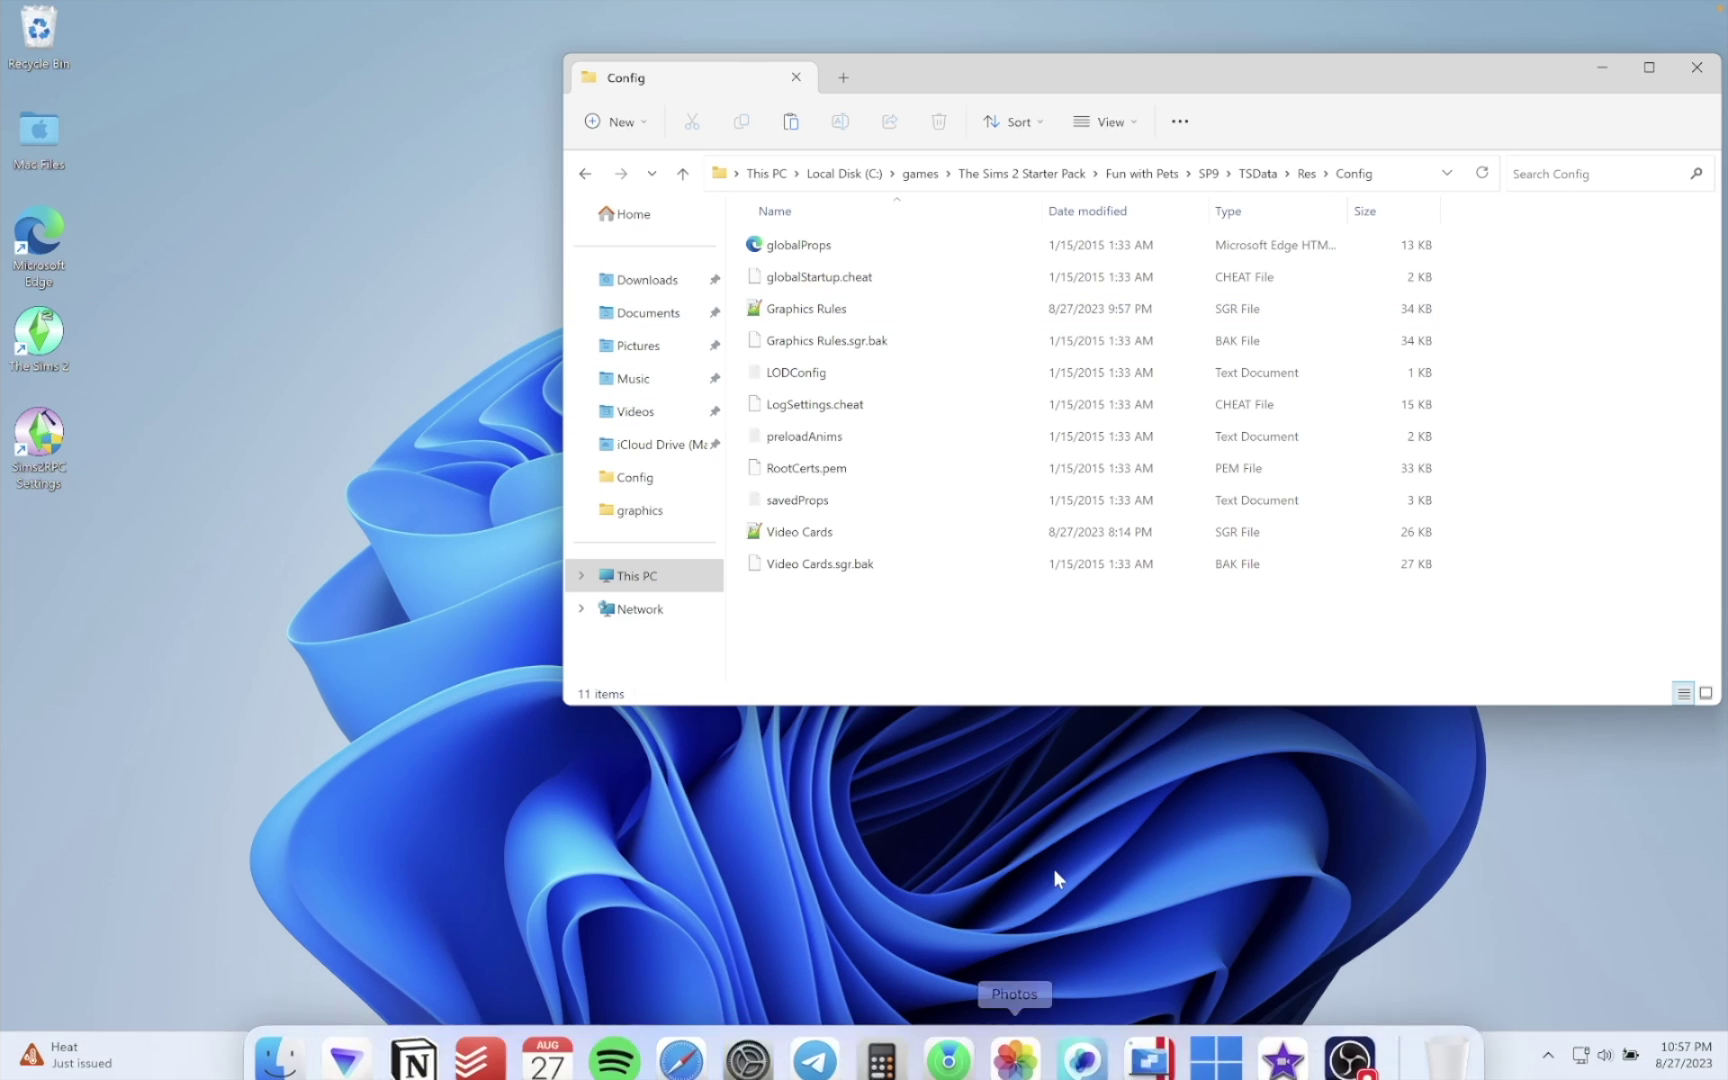
# - Open a second File Explorer window showing the Downloads folder
pyautogui.rightClick(1022, 1066)
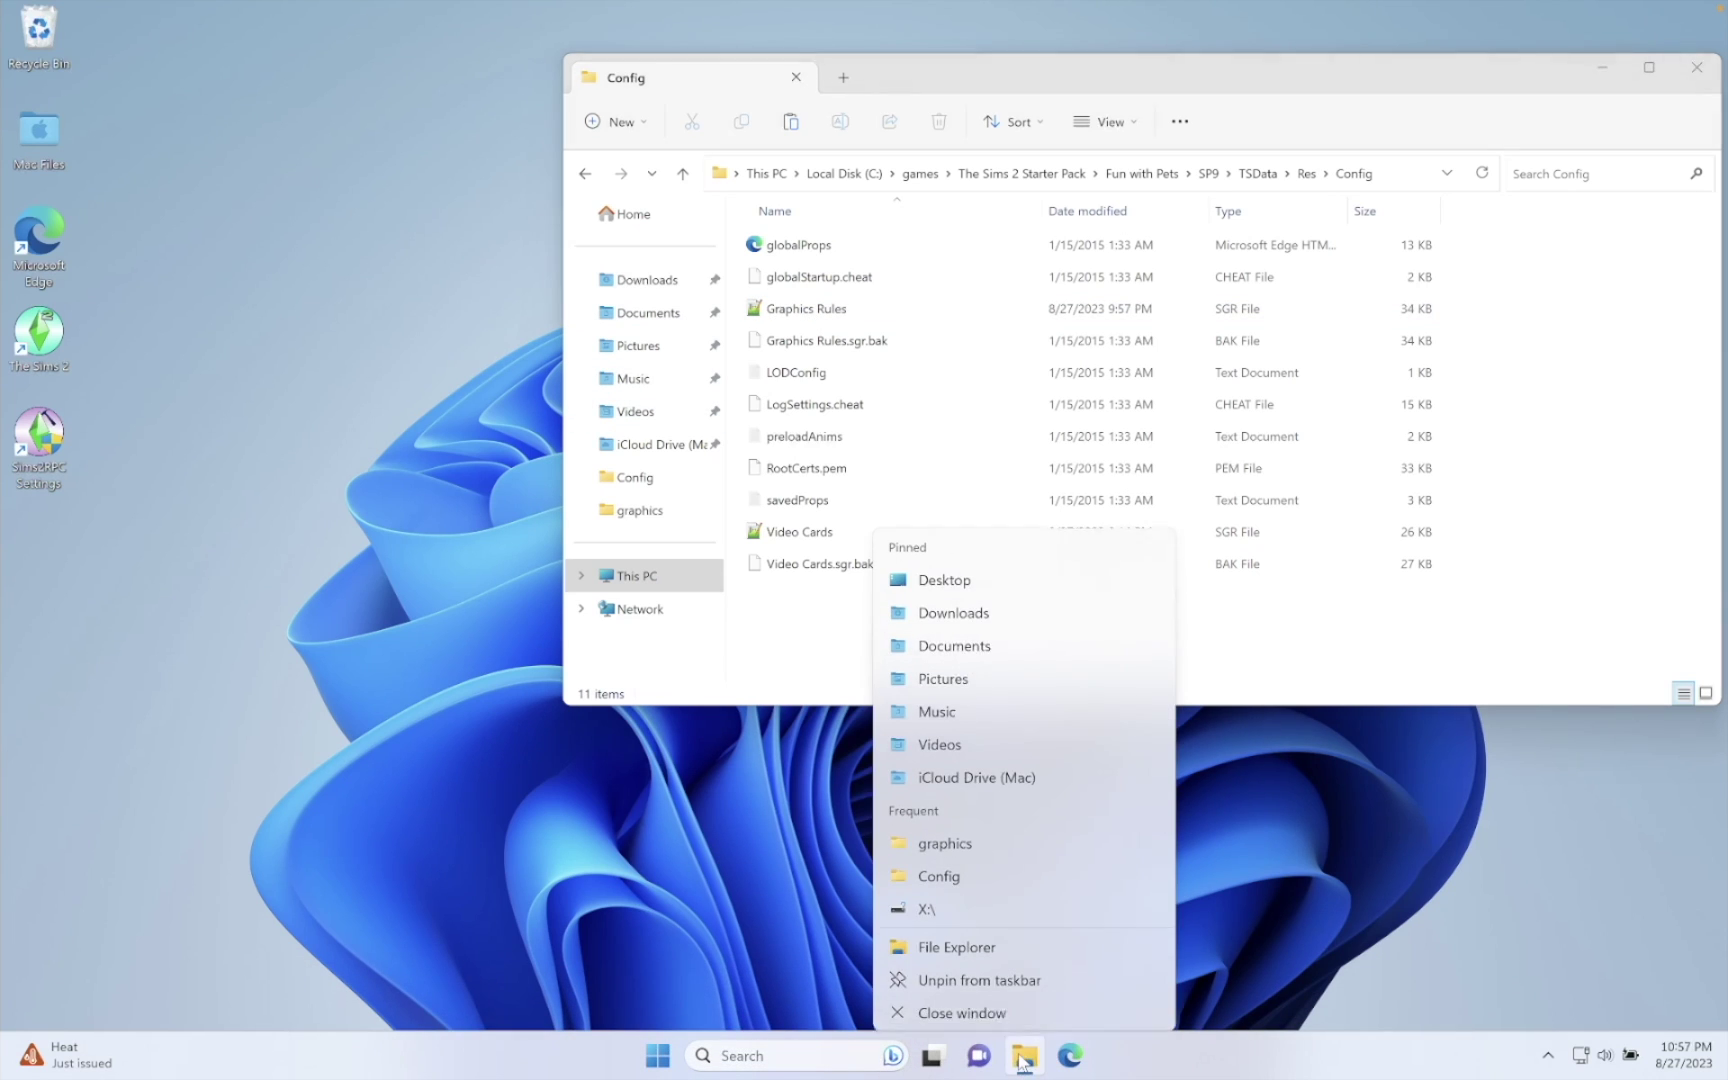
pyautogui.click(1010, 937)
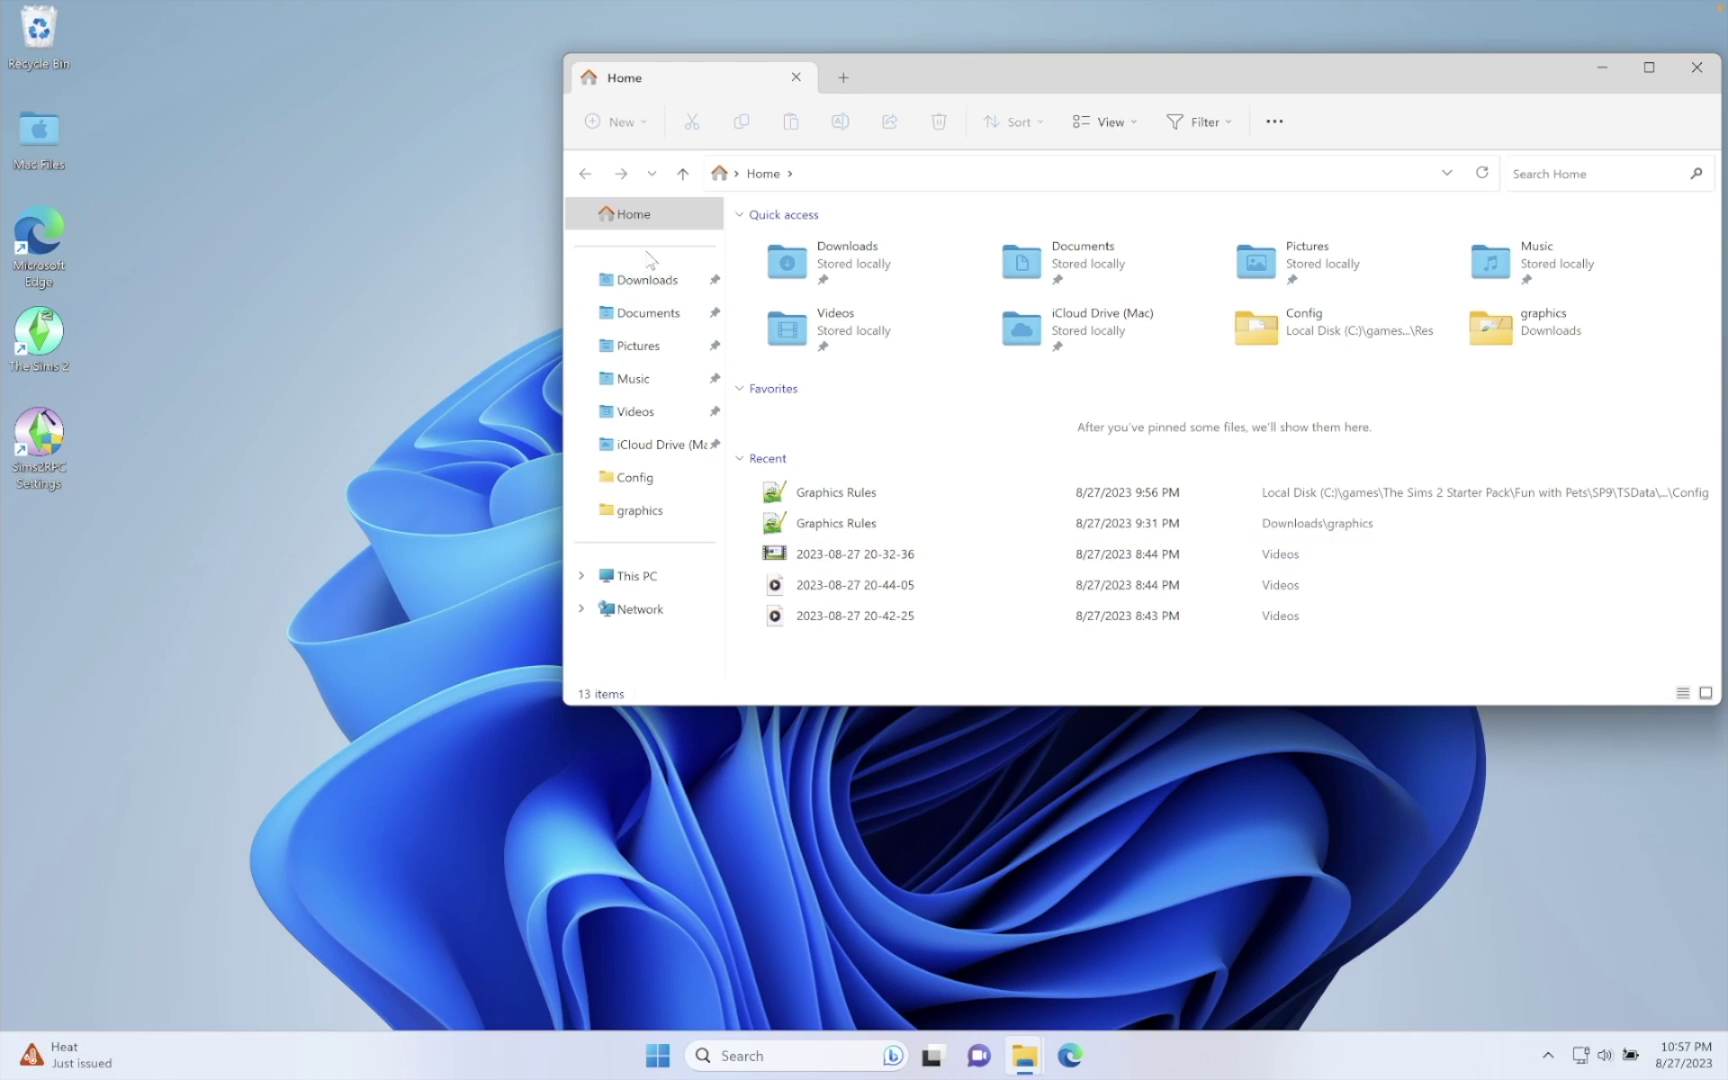
pyautogui.click(645, 280)
# - Copy Graphics Rules and Video Cards from Downloads\graphics into Config, replacing the originals
pyautogui.moveTo(912, 82); pyautogui.dragTo(1659, 93)
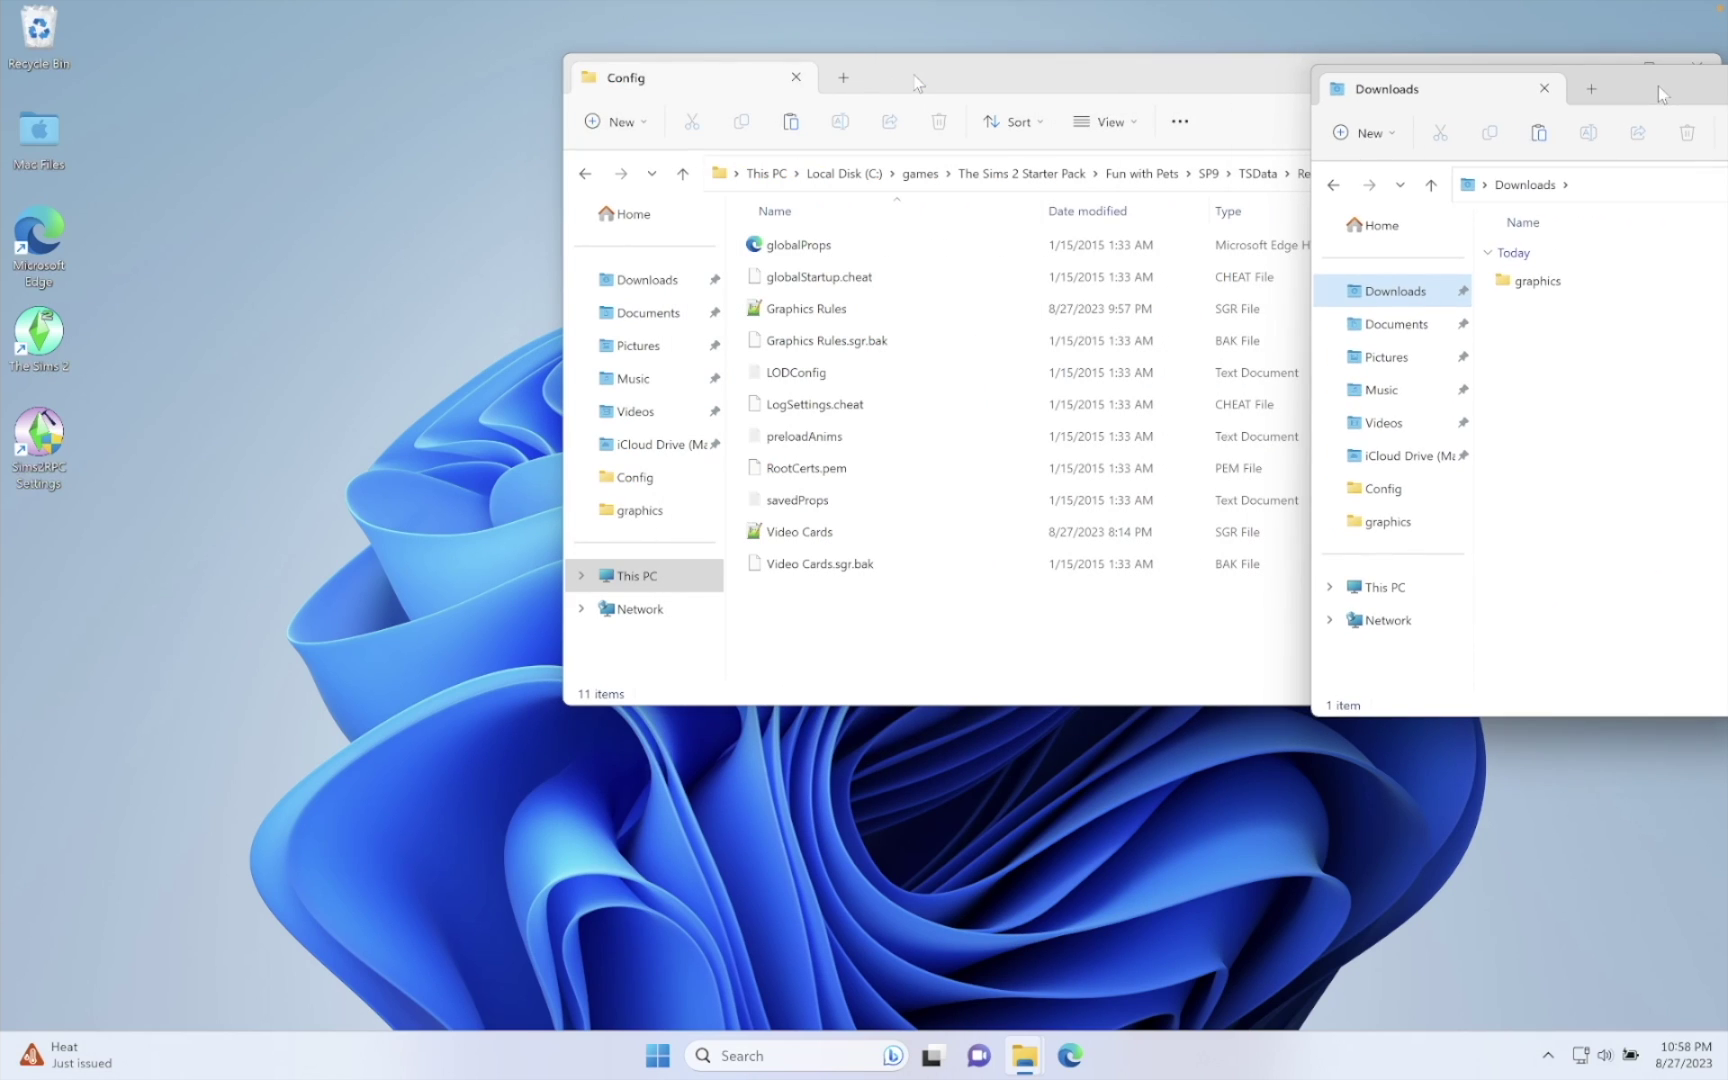
pyautogui.doubleClick(1567, 289)
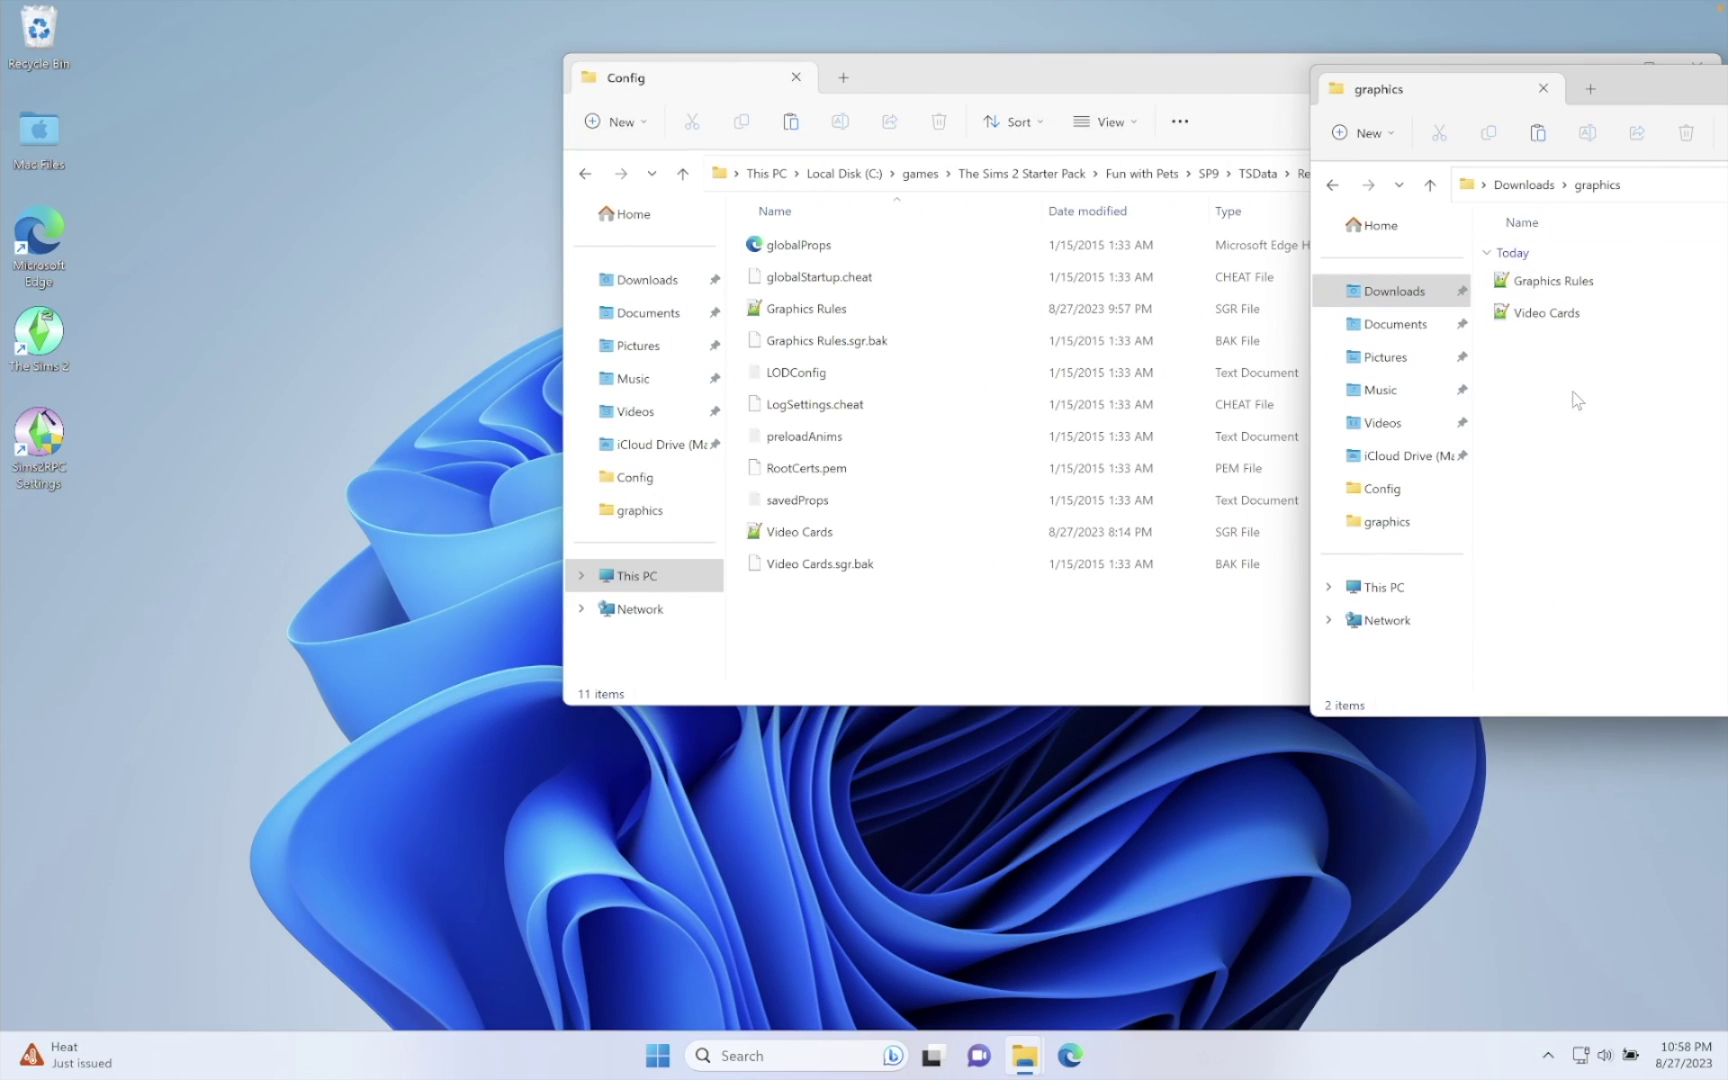
pyautogui.moveTo(1575, 396); pyautogui.dragTo(858, 657)
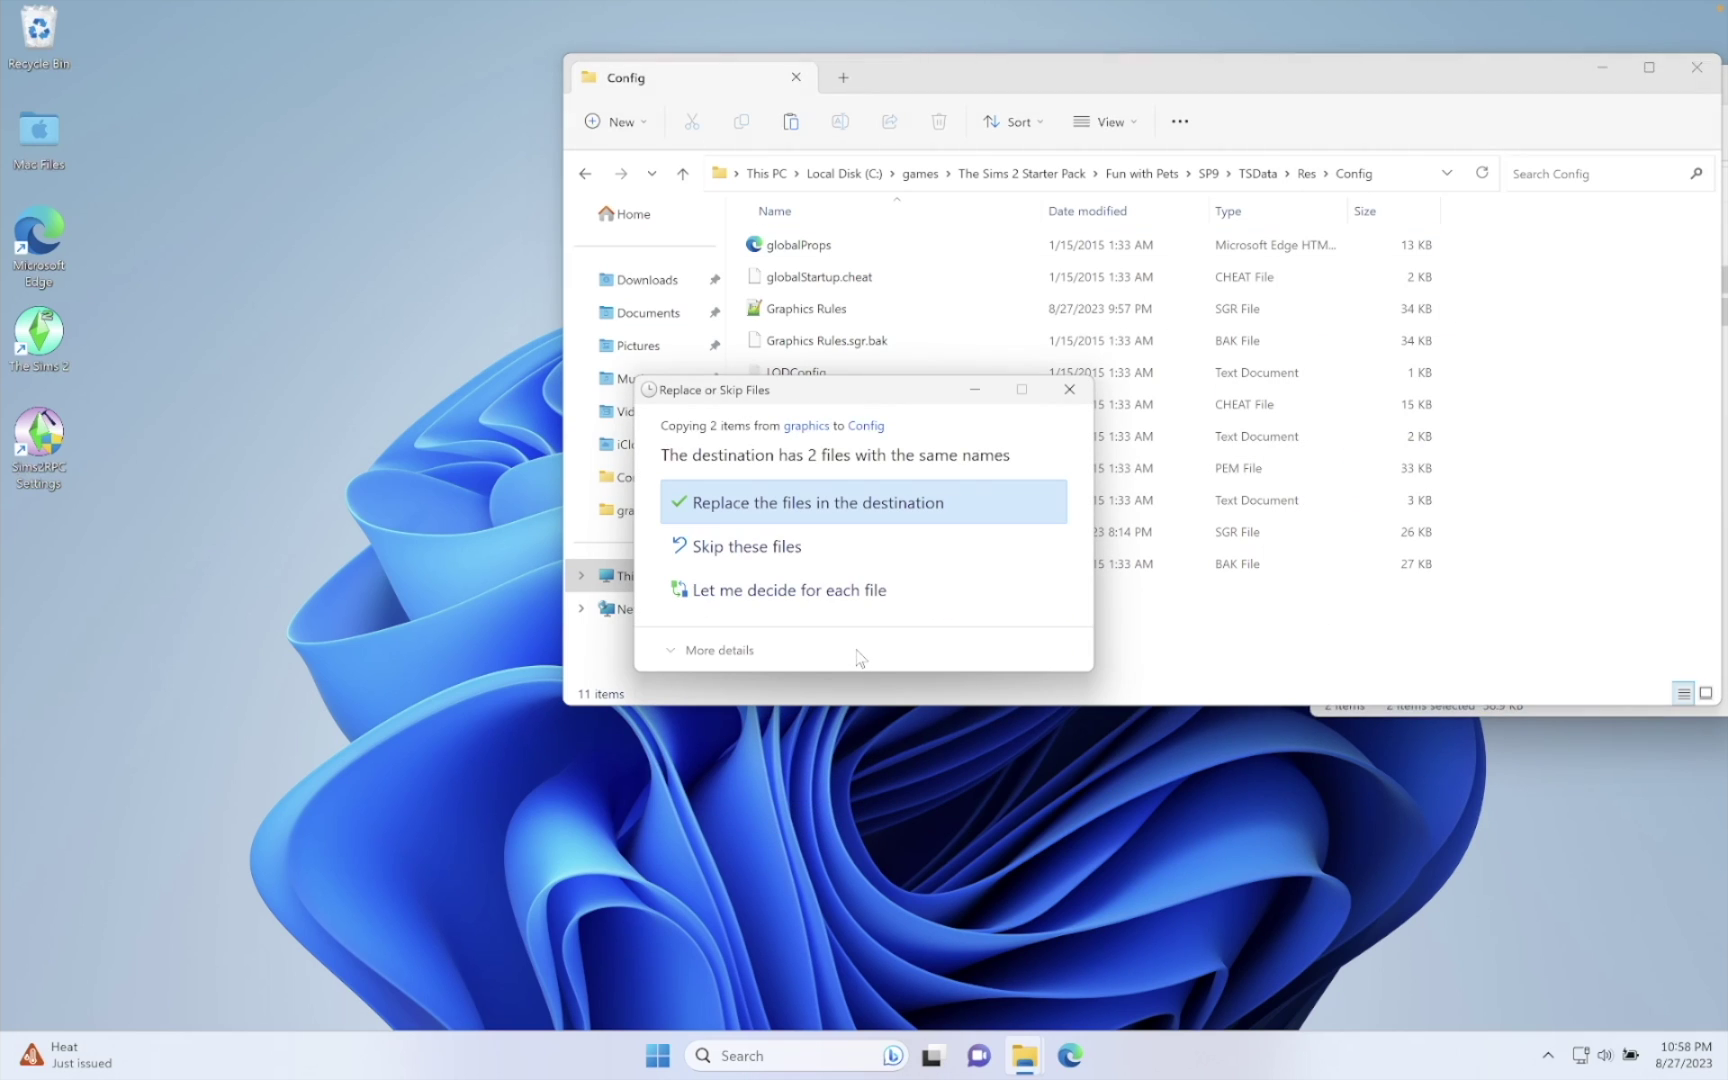
pyautogui.click(801, 506)
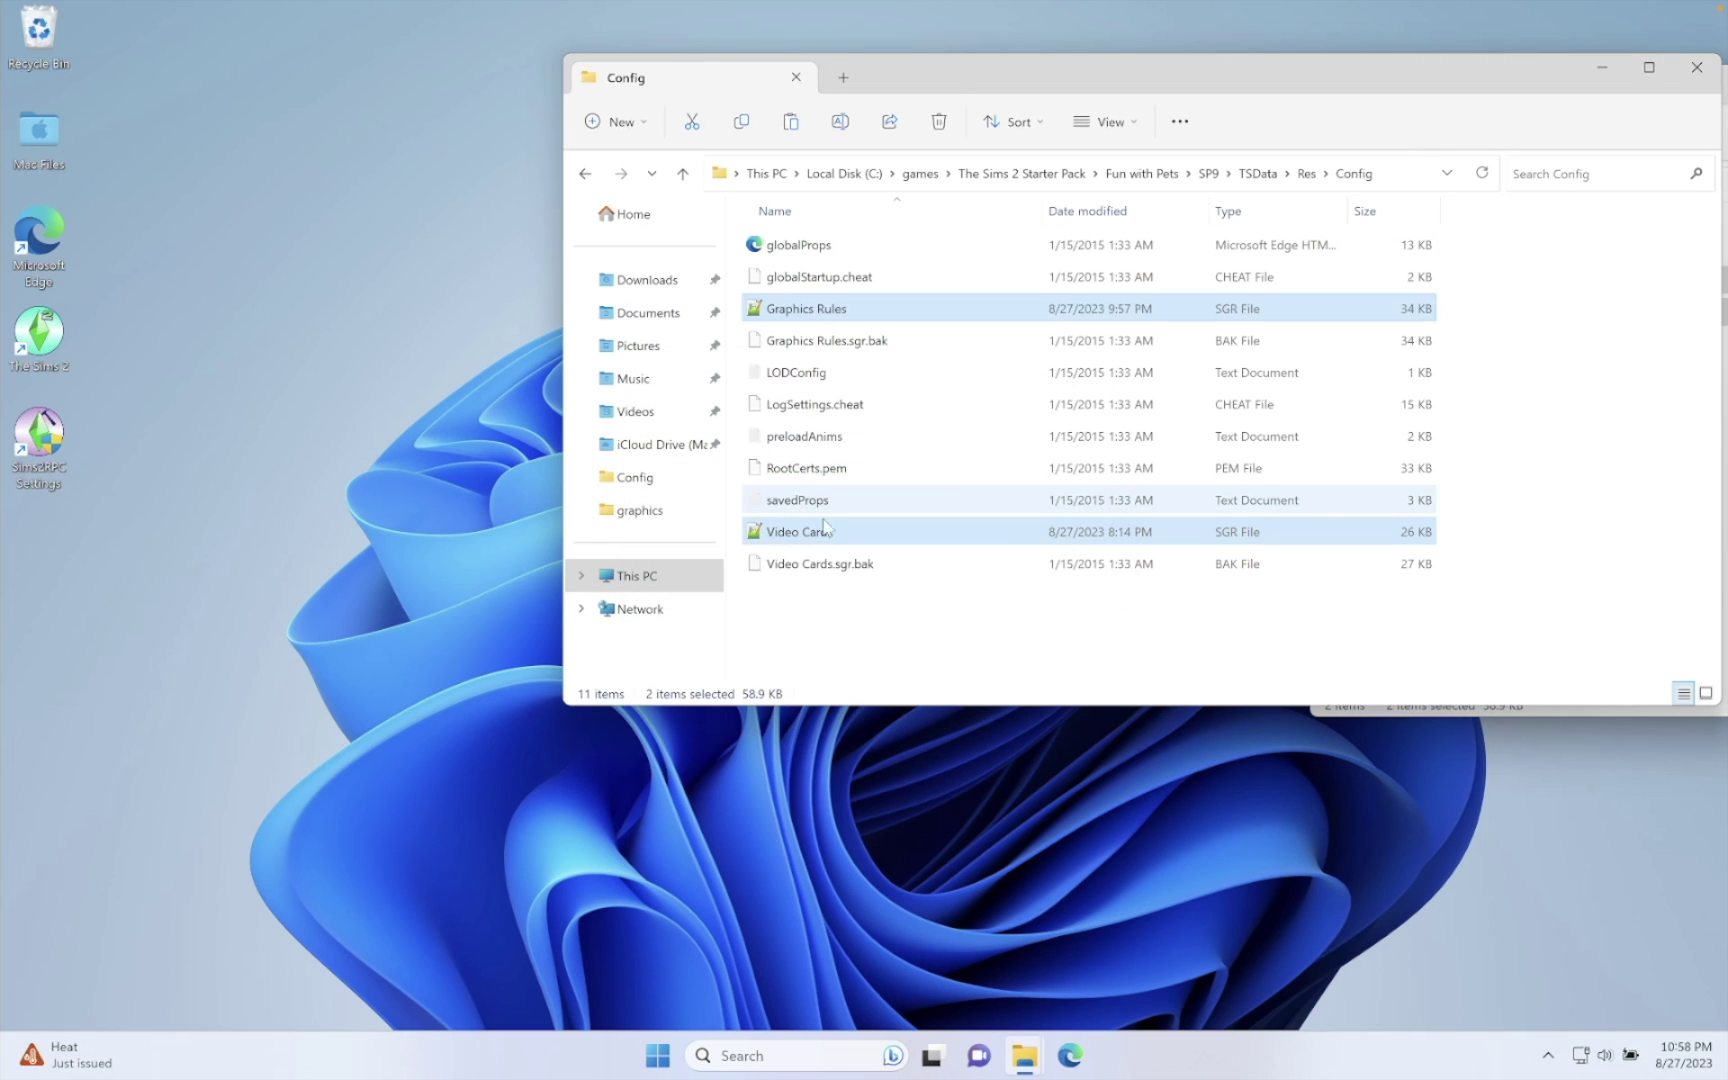
pyautogui.click(916, 645)
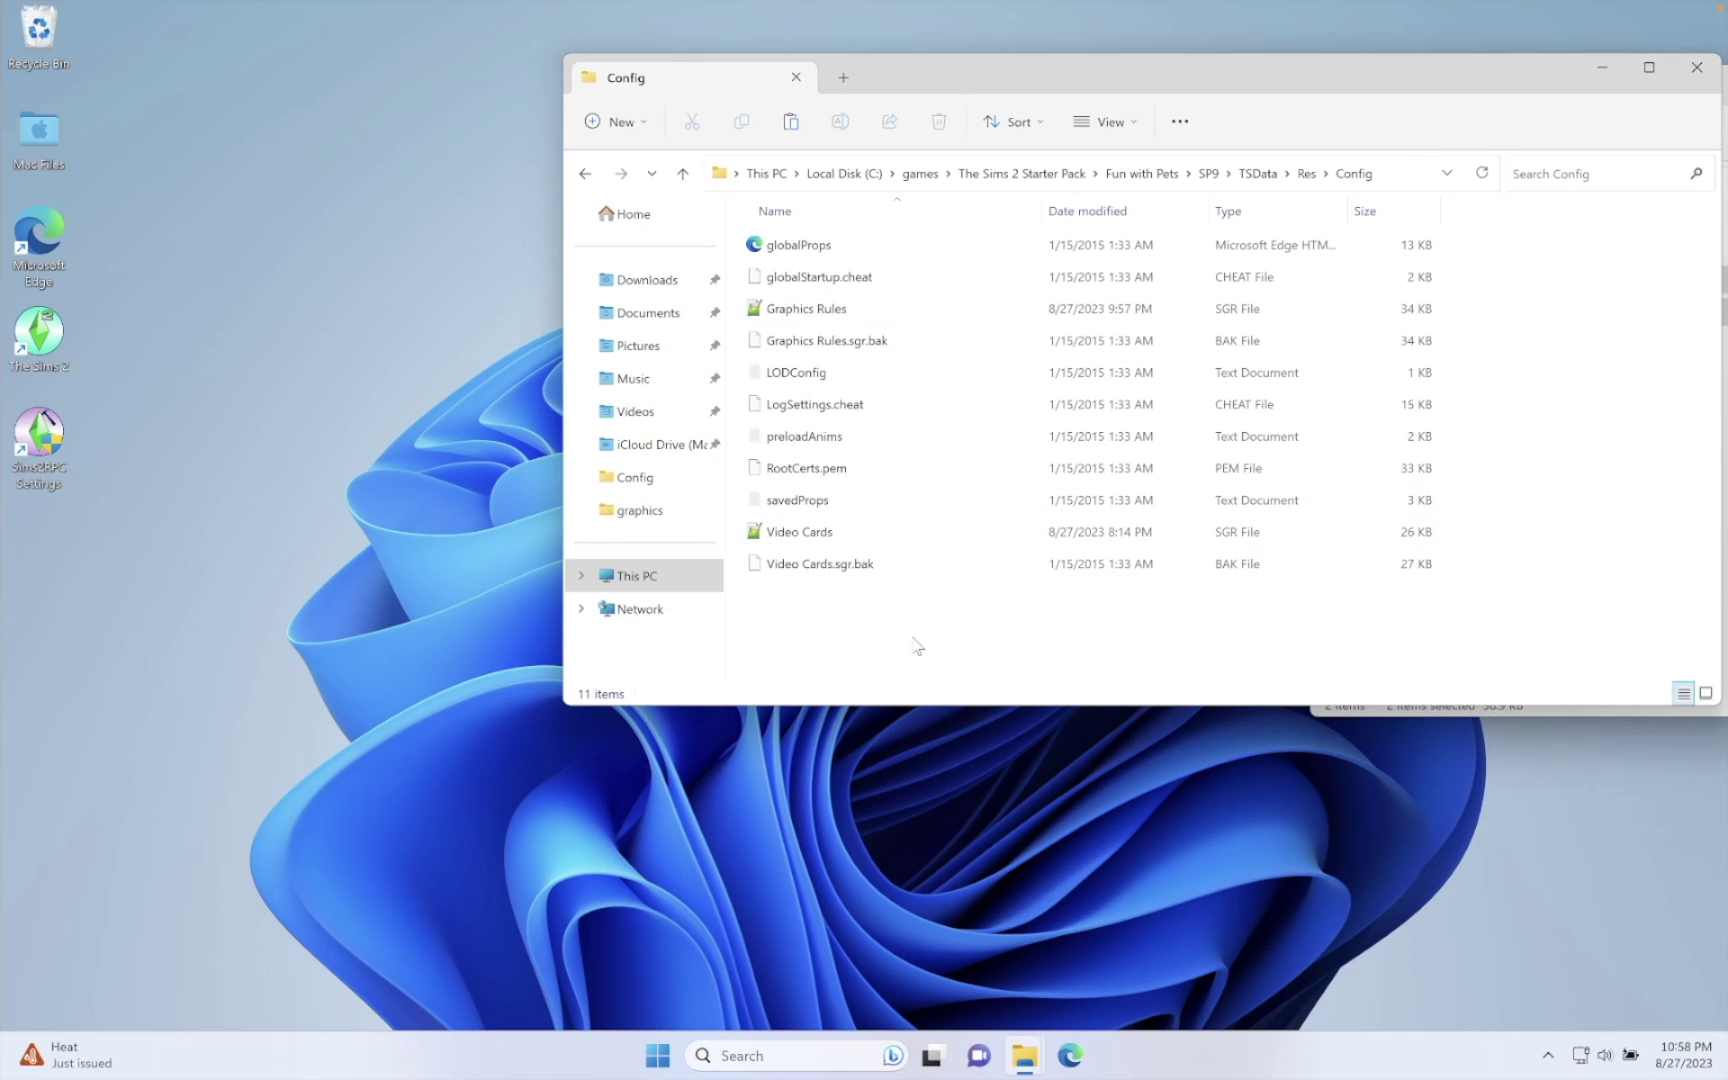
# - Close the Explorer windows and relaunch The Sims 2 from the desktop
pyautogui.click(1696, 67)
pyautogui.moveTo(1696, 67); pyautogui.dragTo(680, 78)
pyautogui.click(1474, 88)
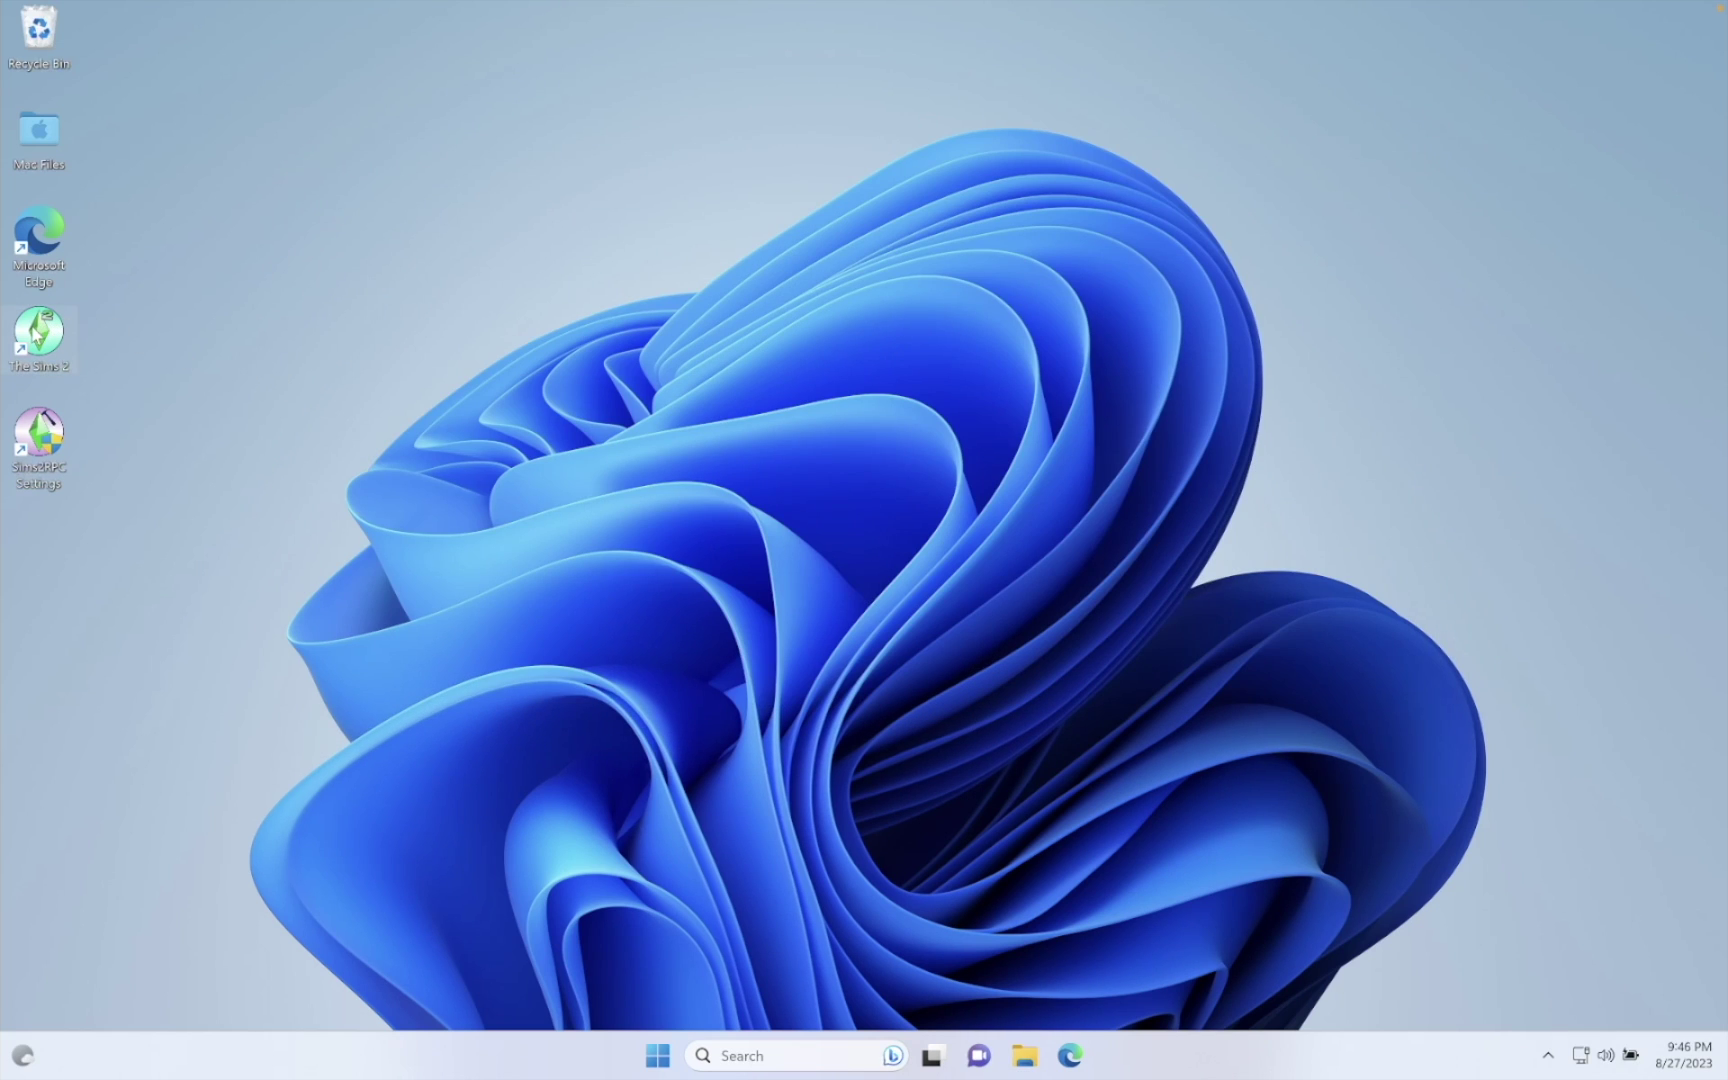
pyautogui.doubleClick(38, 335)
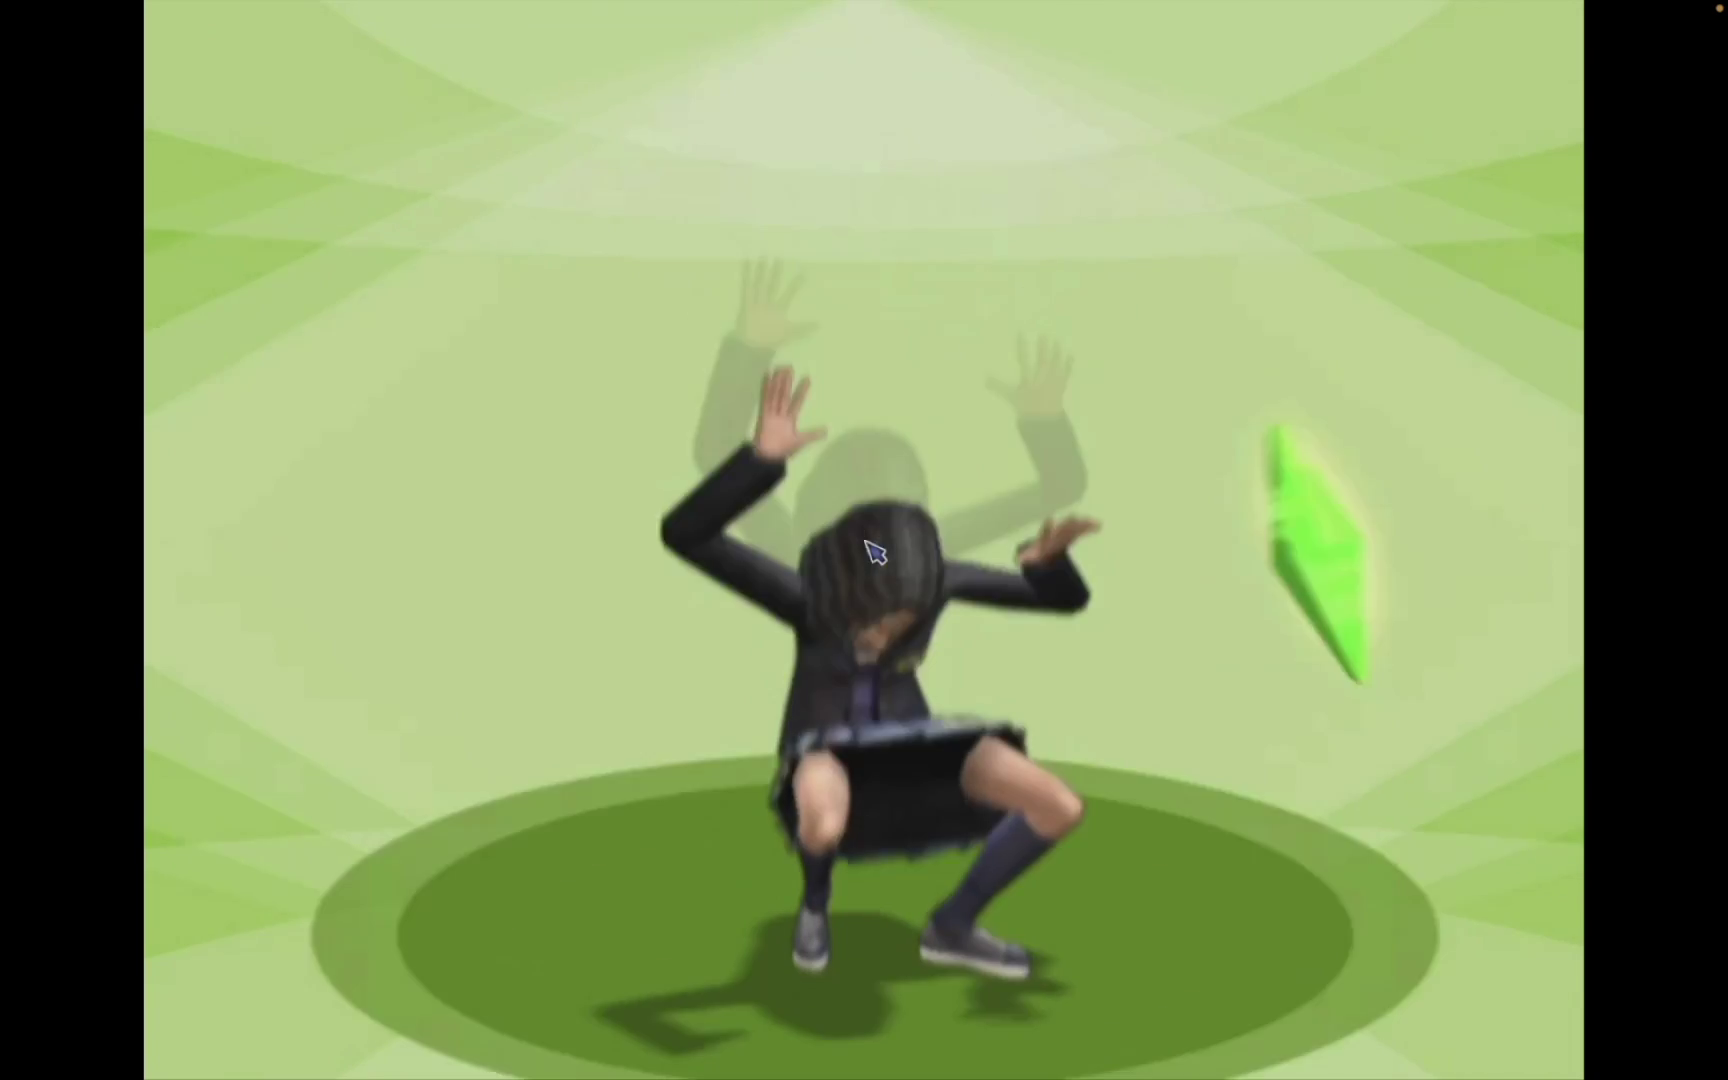
# - Skip the intro, dismiss the custom content warning, and start playing Belladonna Cove
pyautogui.click(874, 551)
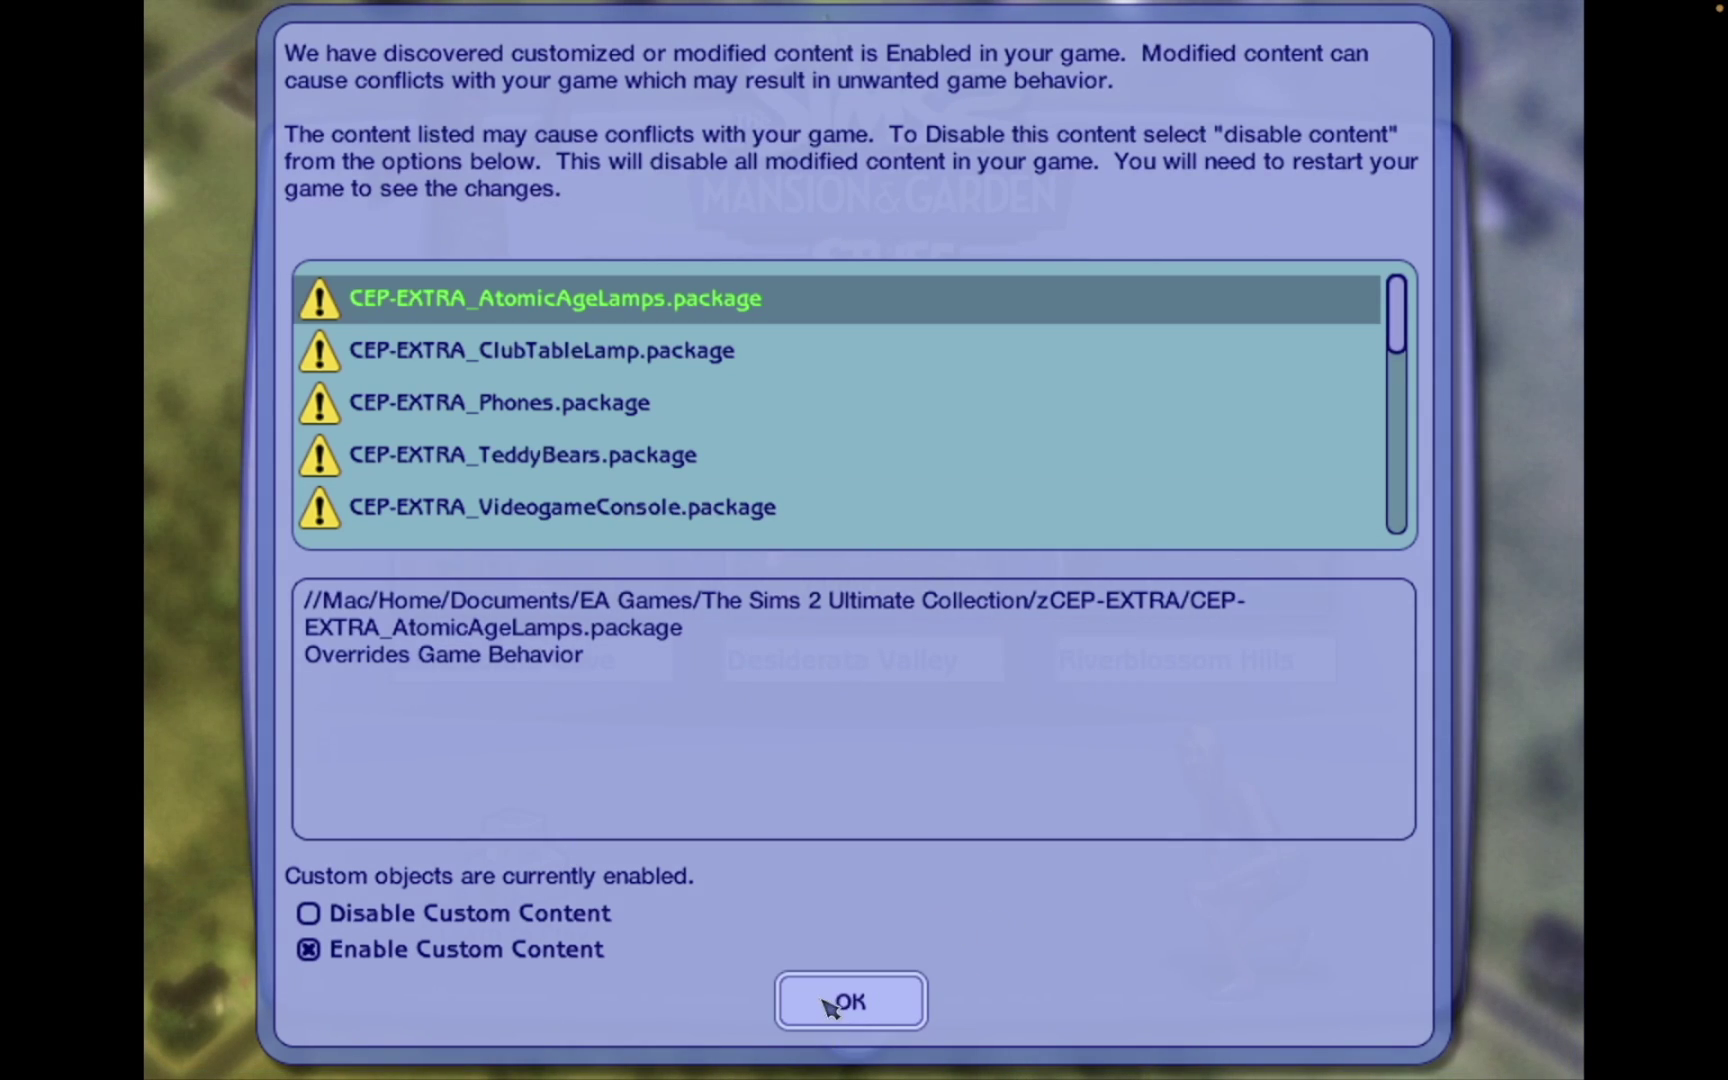
pyautogui.click(829, 1003)
pyautogui.click(585, 548)
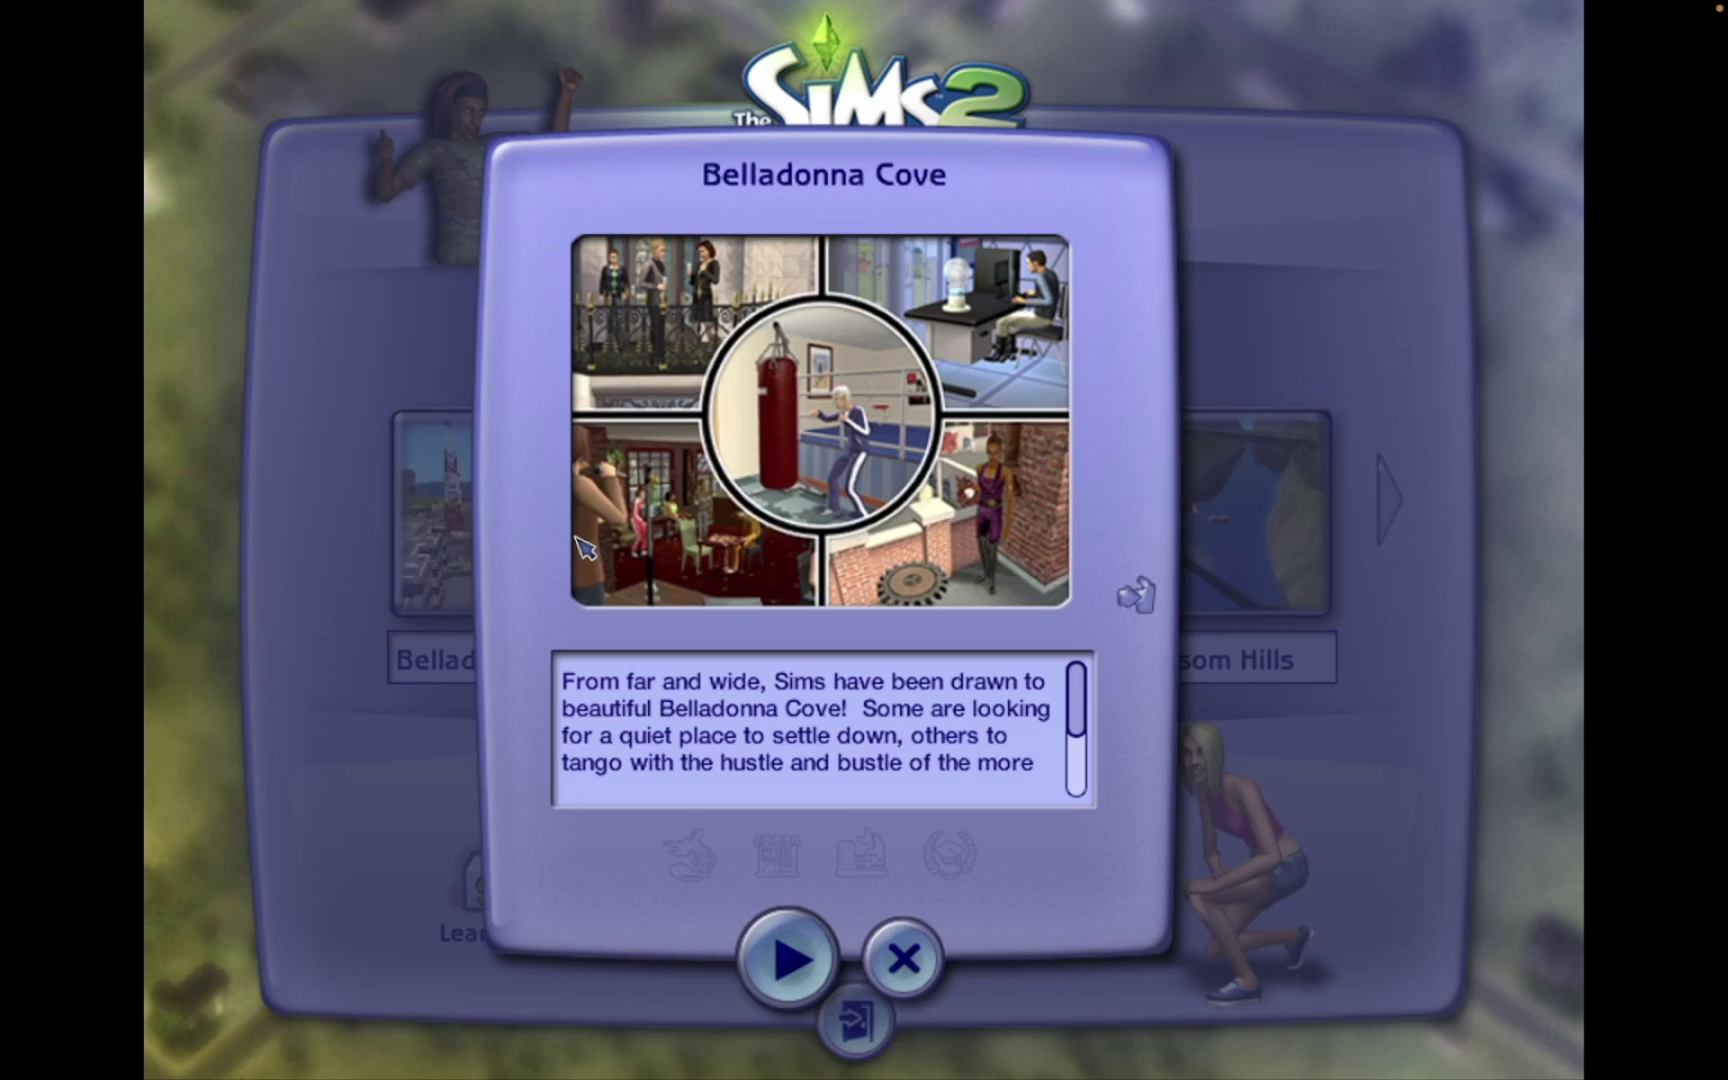
pyautogui.click(788, 955)
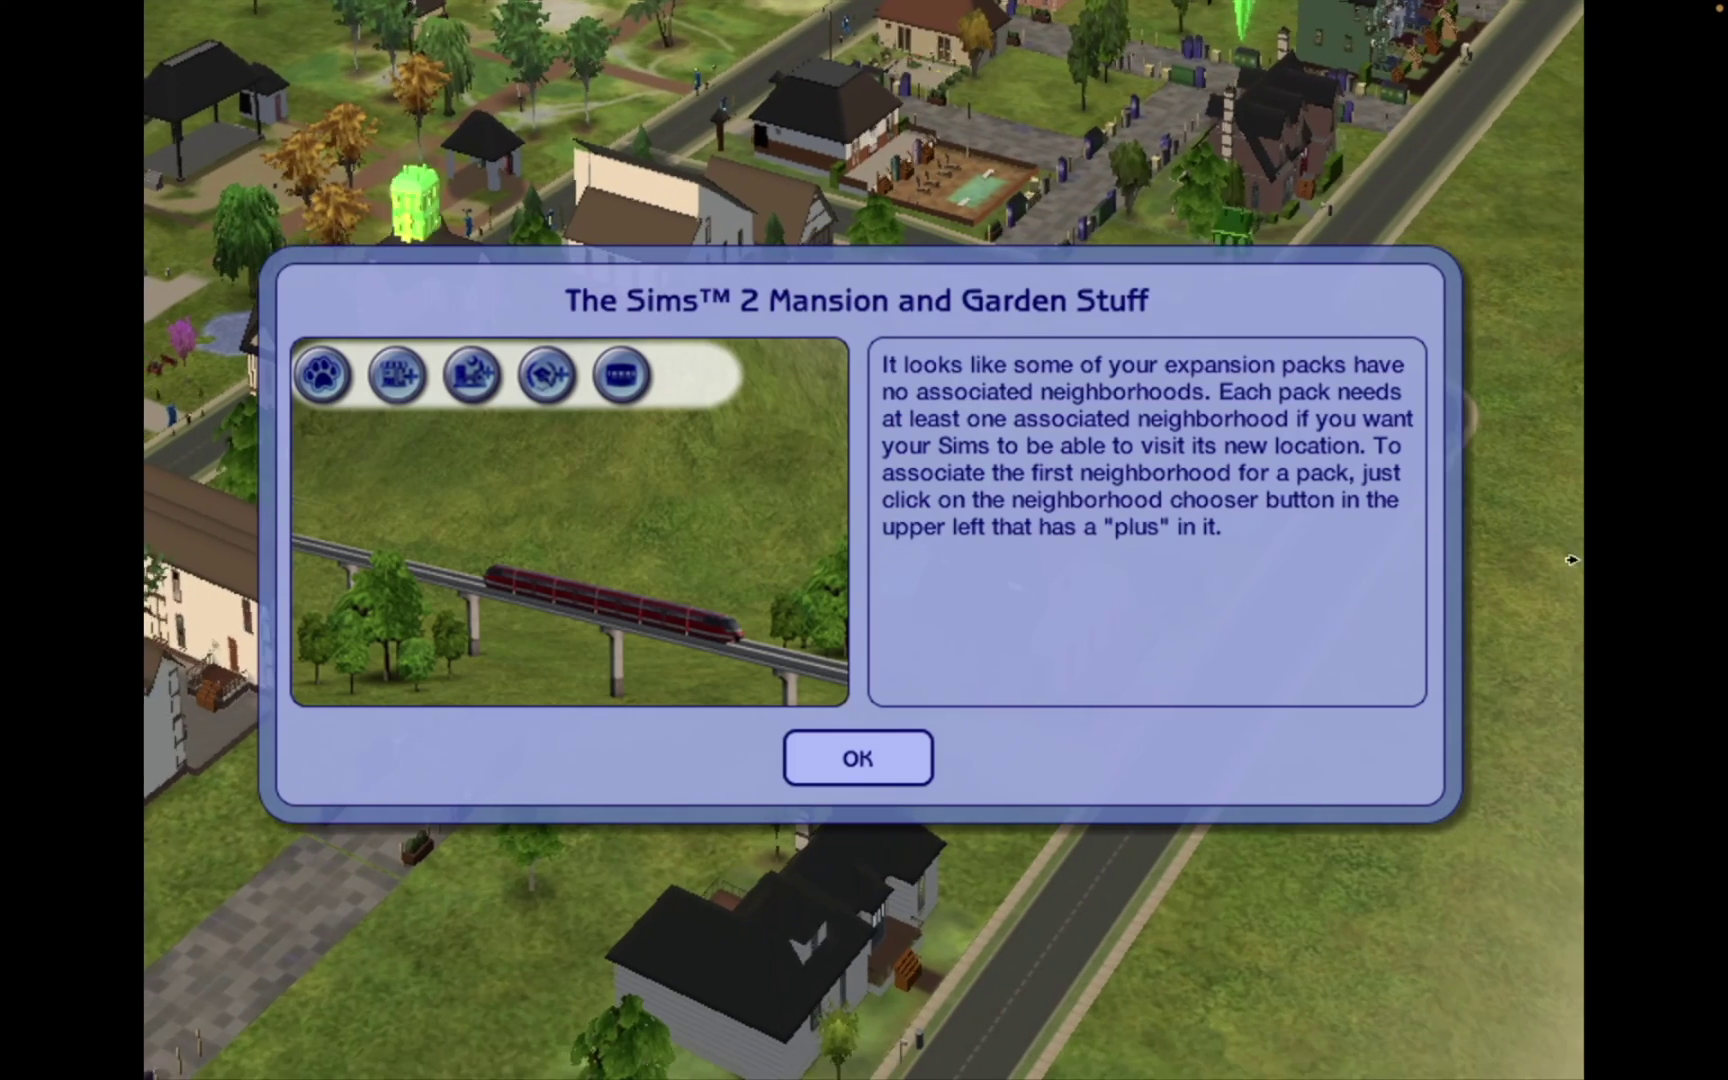
# - Dismiss the Mansion and Garden Stuff notice and bring up Graphics/Performance Options
pyautogui.click(842, 757)
pyautogui.click(362, 1024)
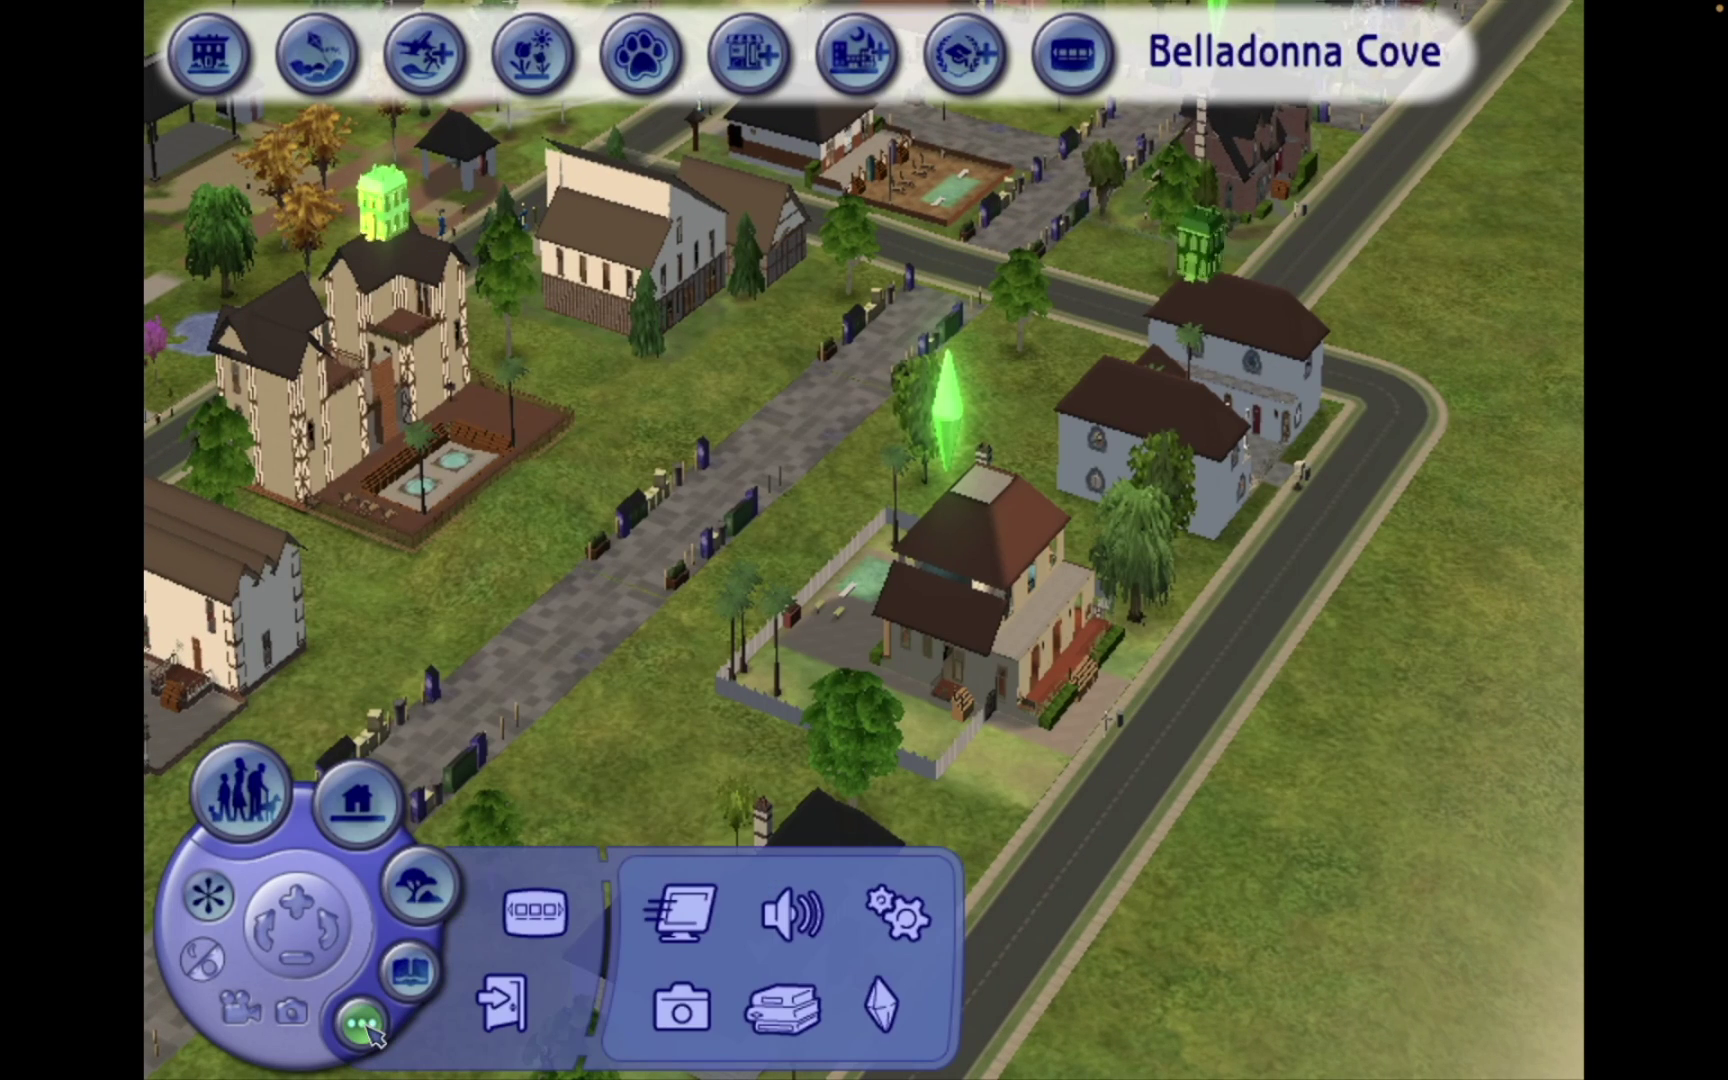
pyautogui.click(676, 912)
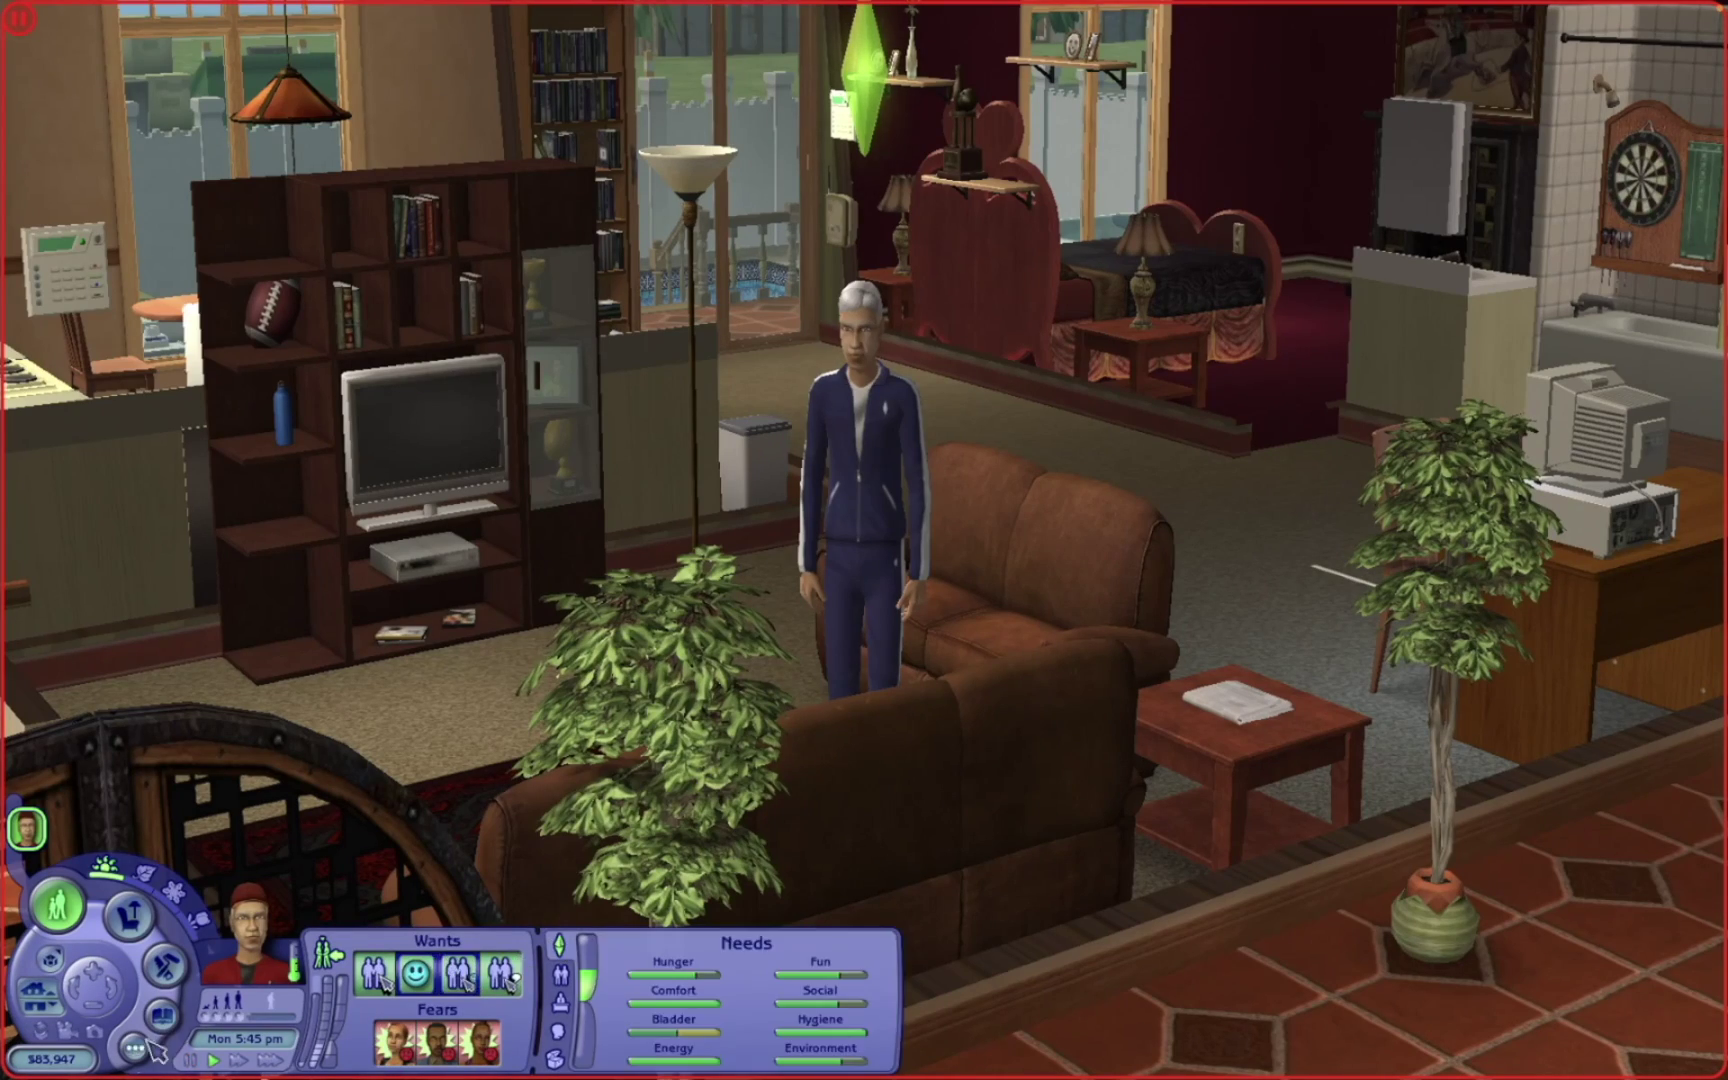
# - Reopen Graphics/Performance Options on the Contender lot and zoom the camera out
pyautogui.click(149, 1043)
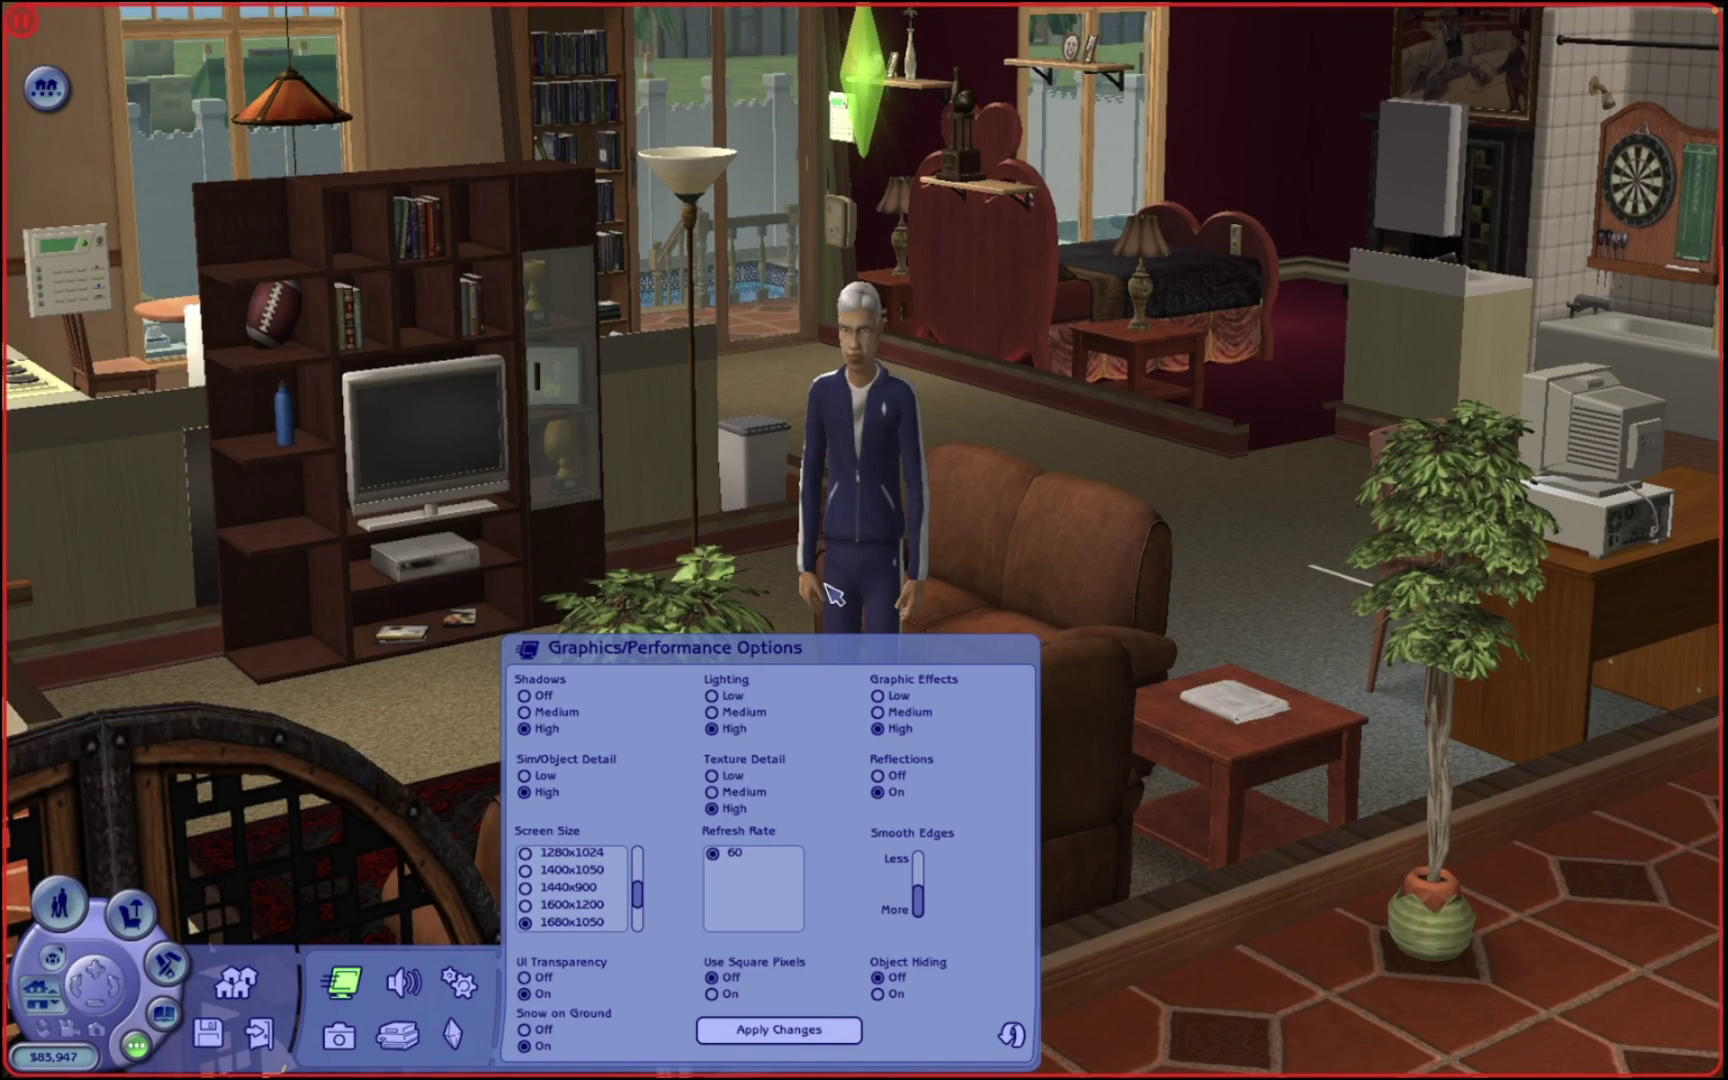
pyautogui.scroll(-5, 649, 478)
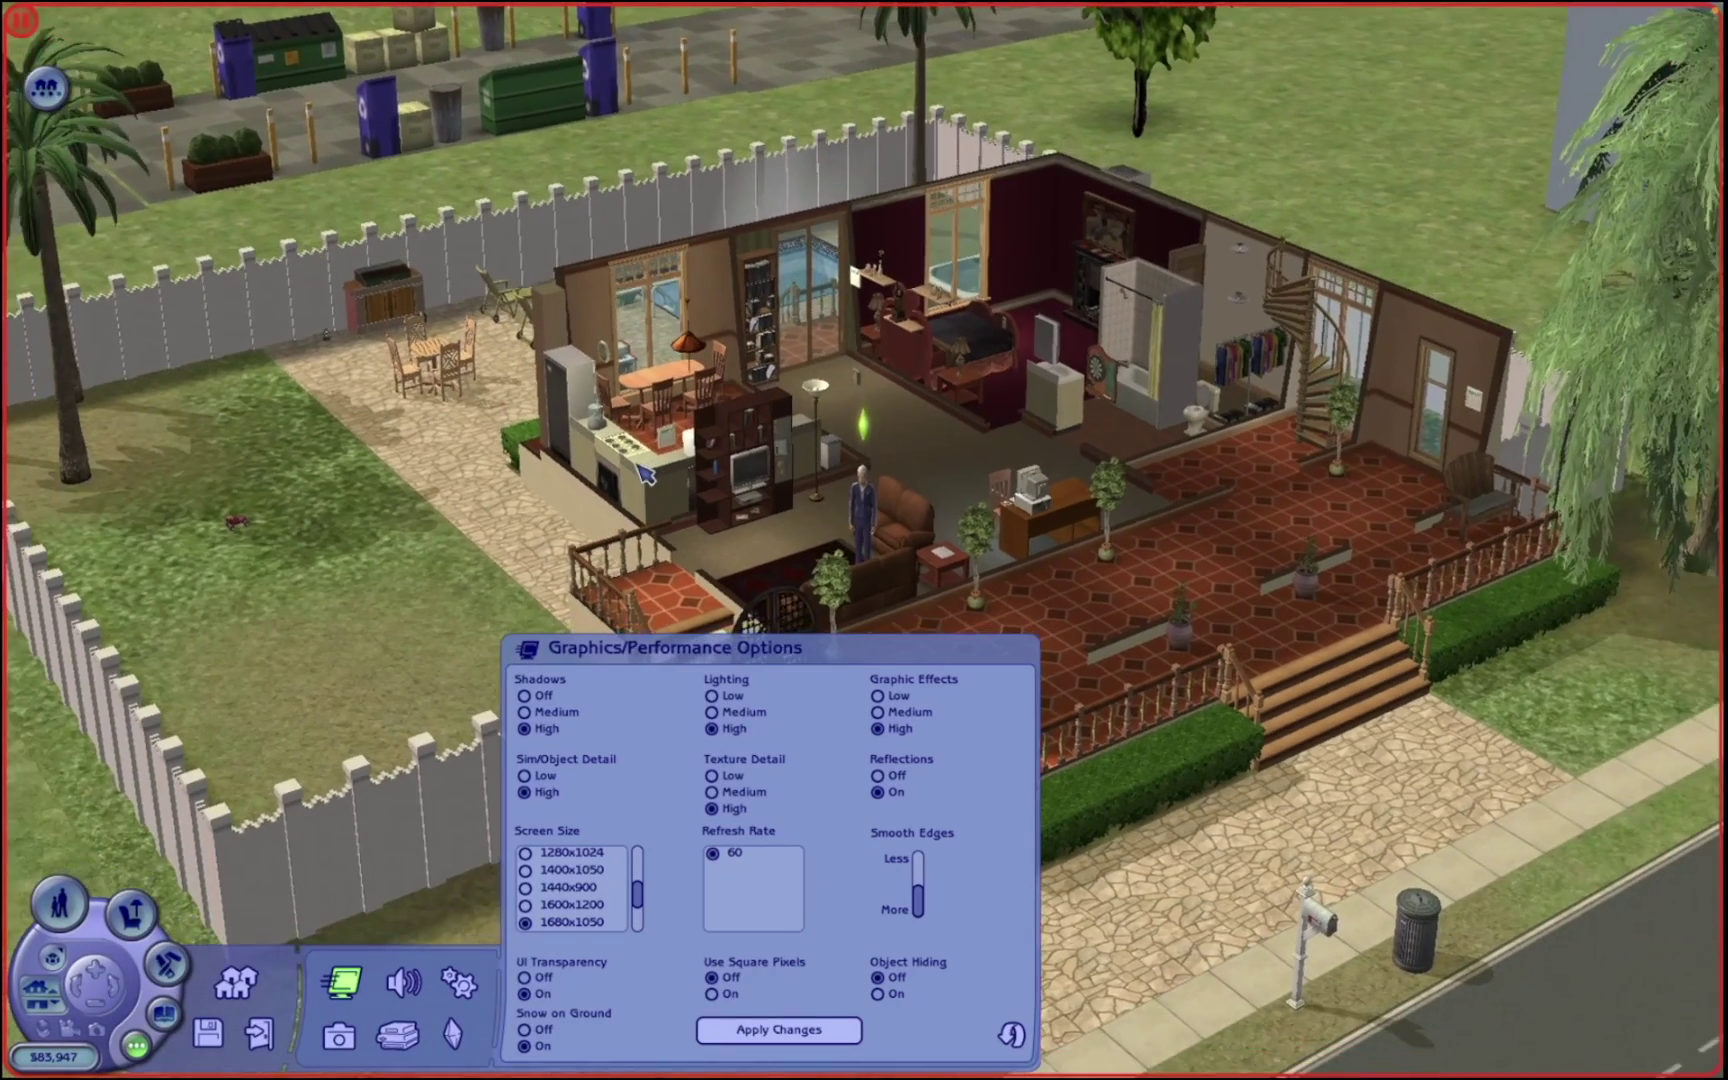